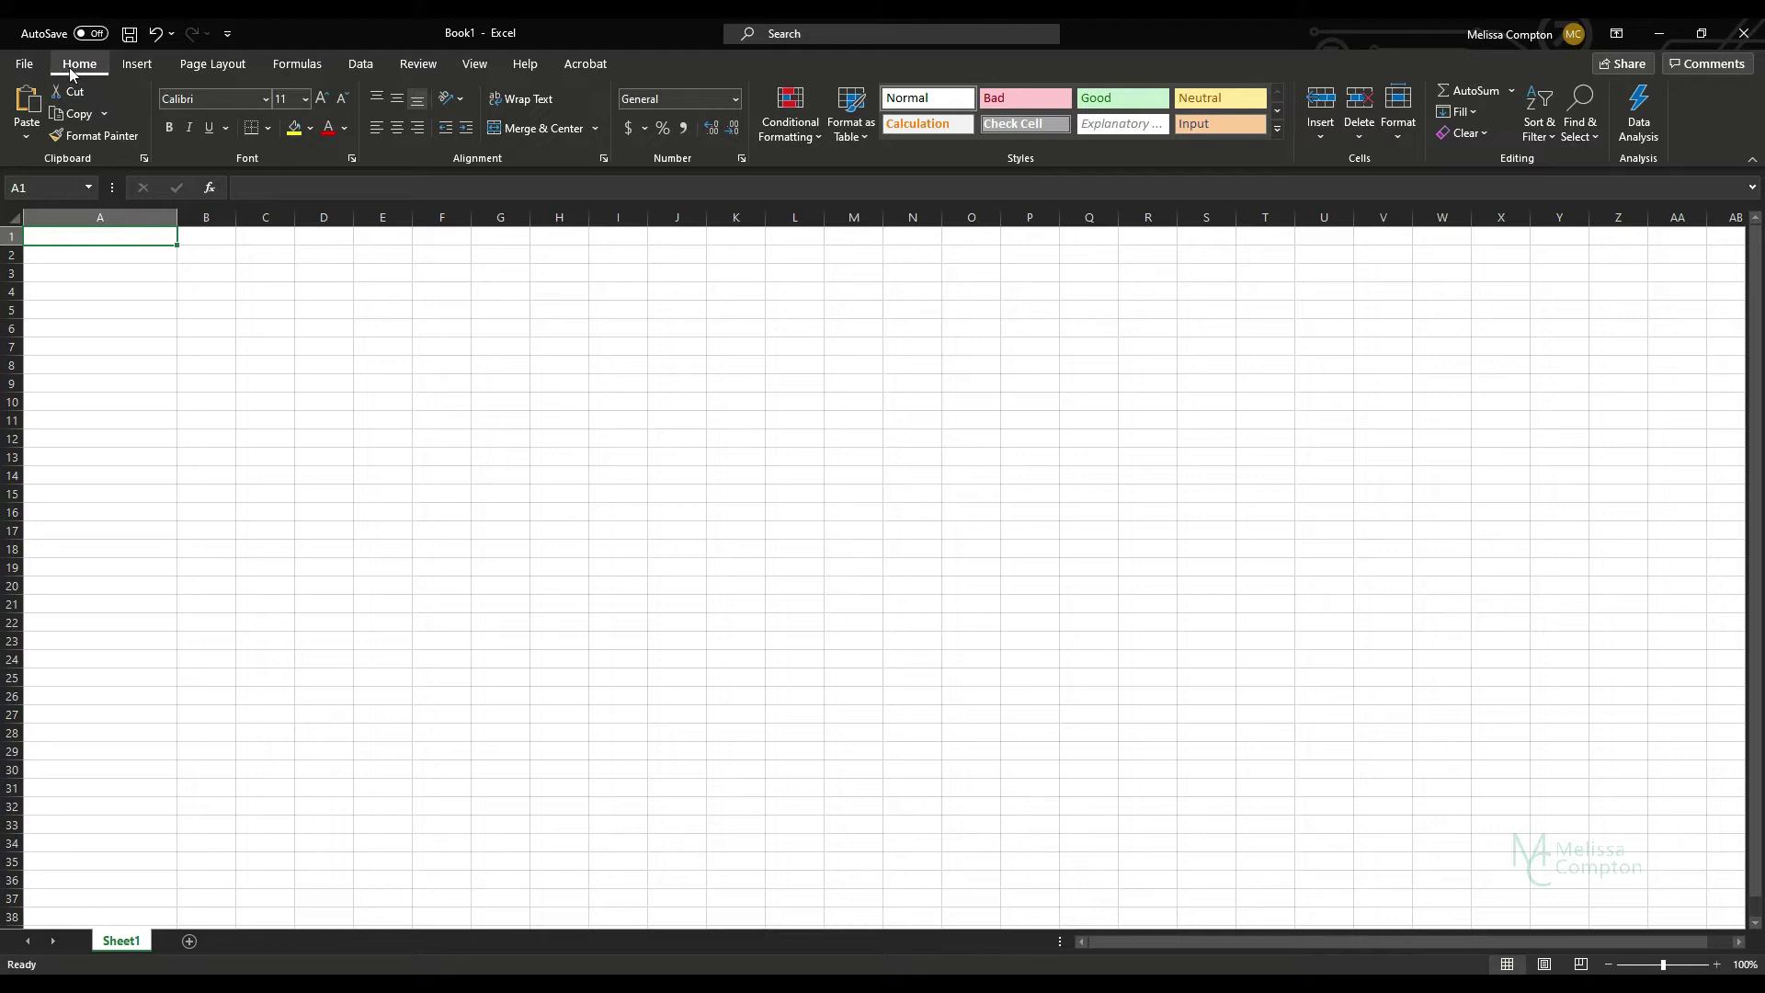
Open the data validation settings for cell A1 and look through its input message and error alert options
click(357, 65)
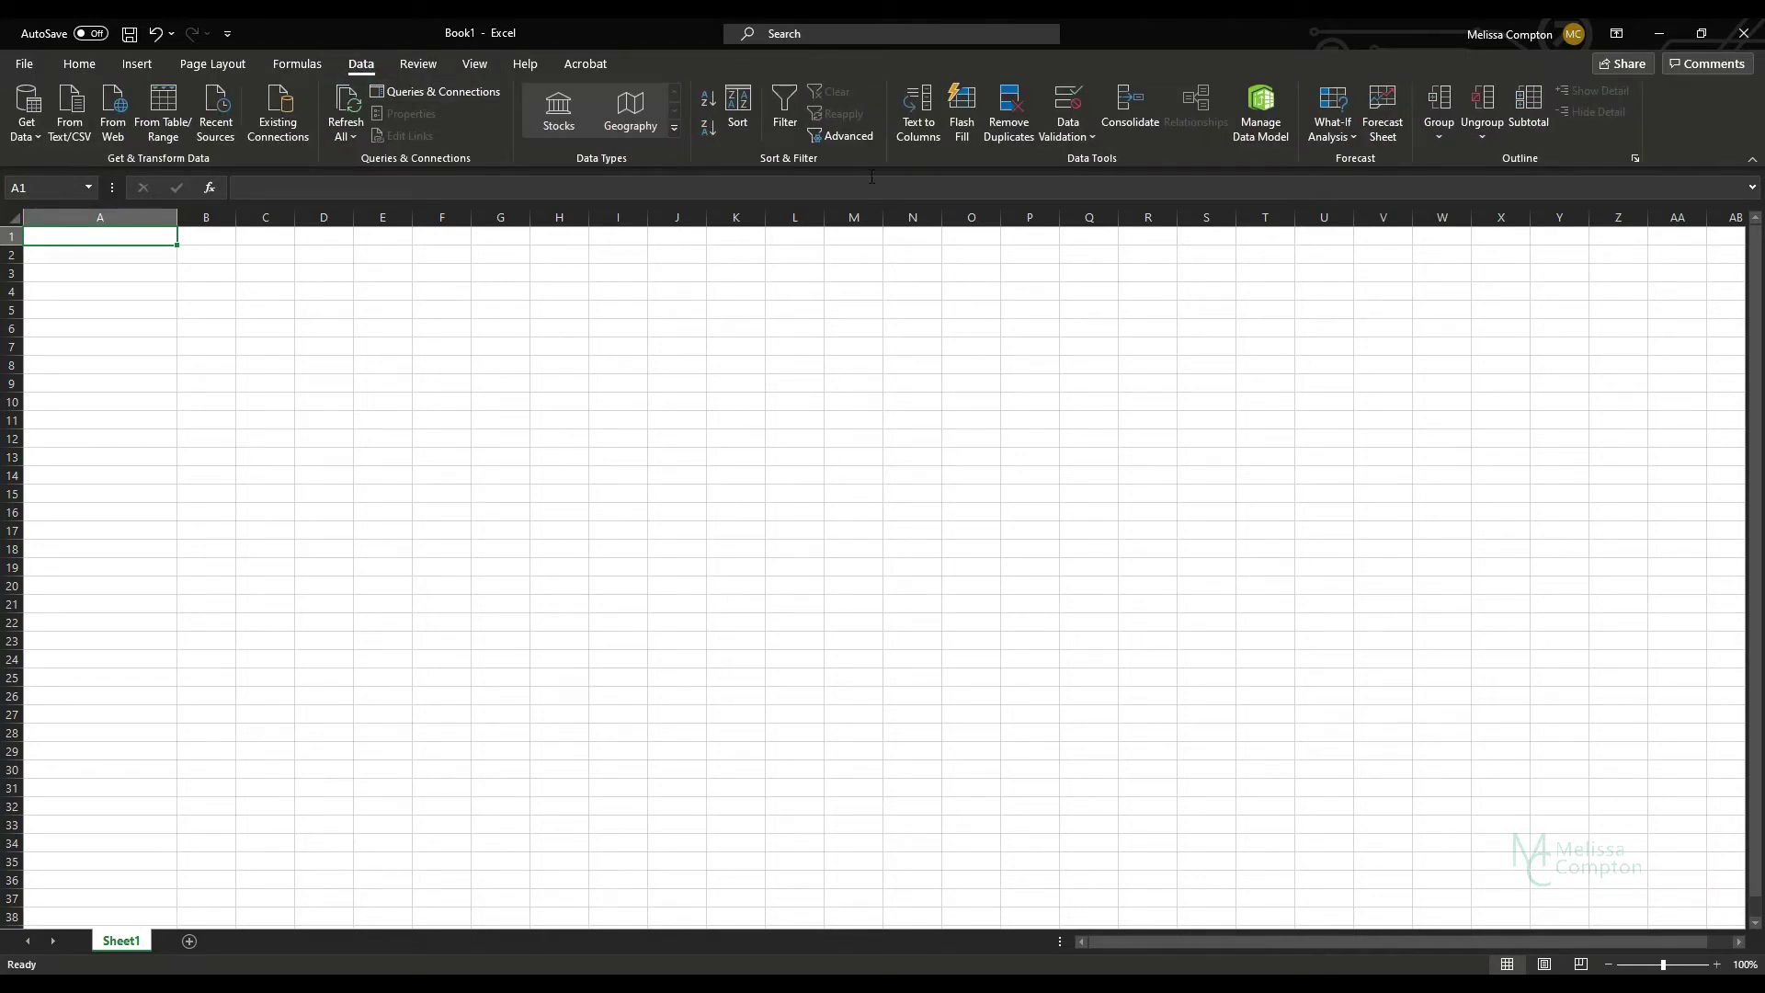
click(1094, 138)
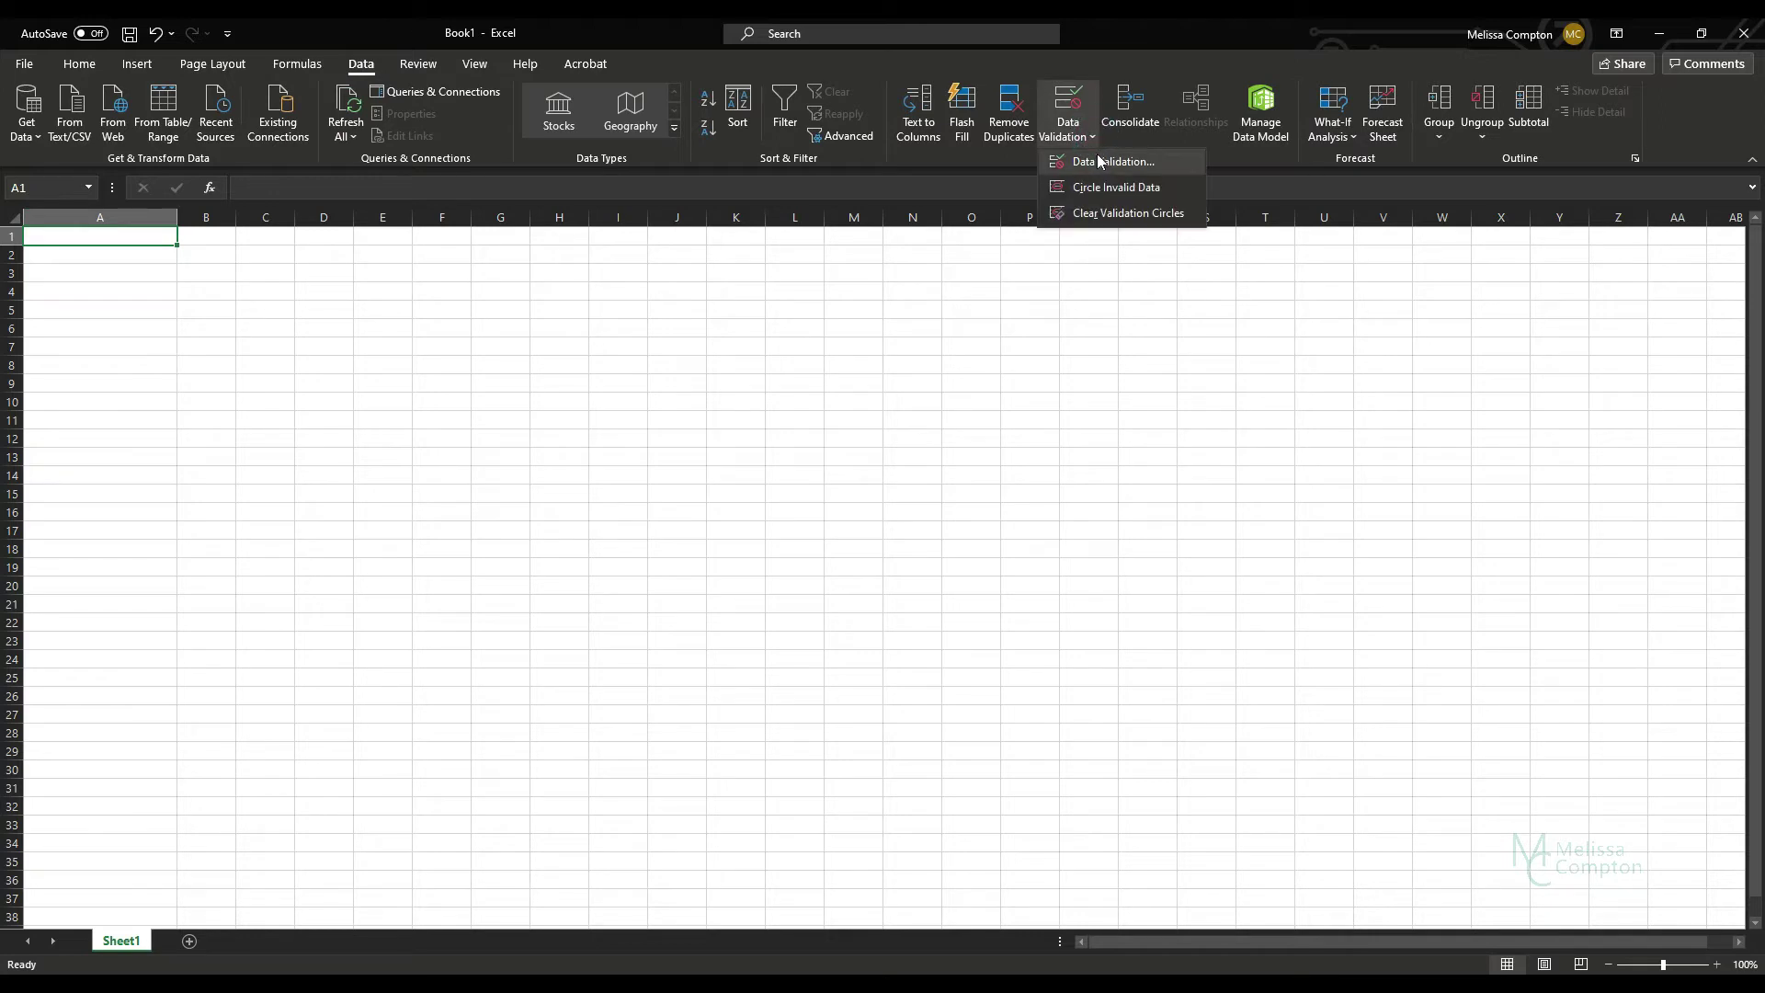
click(1096, 162)
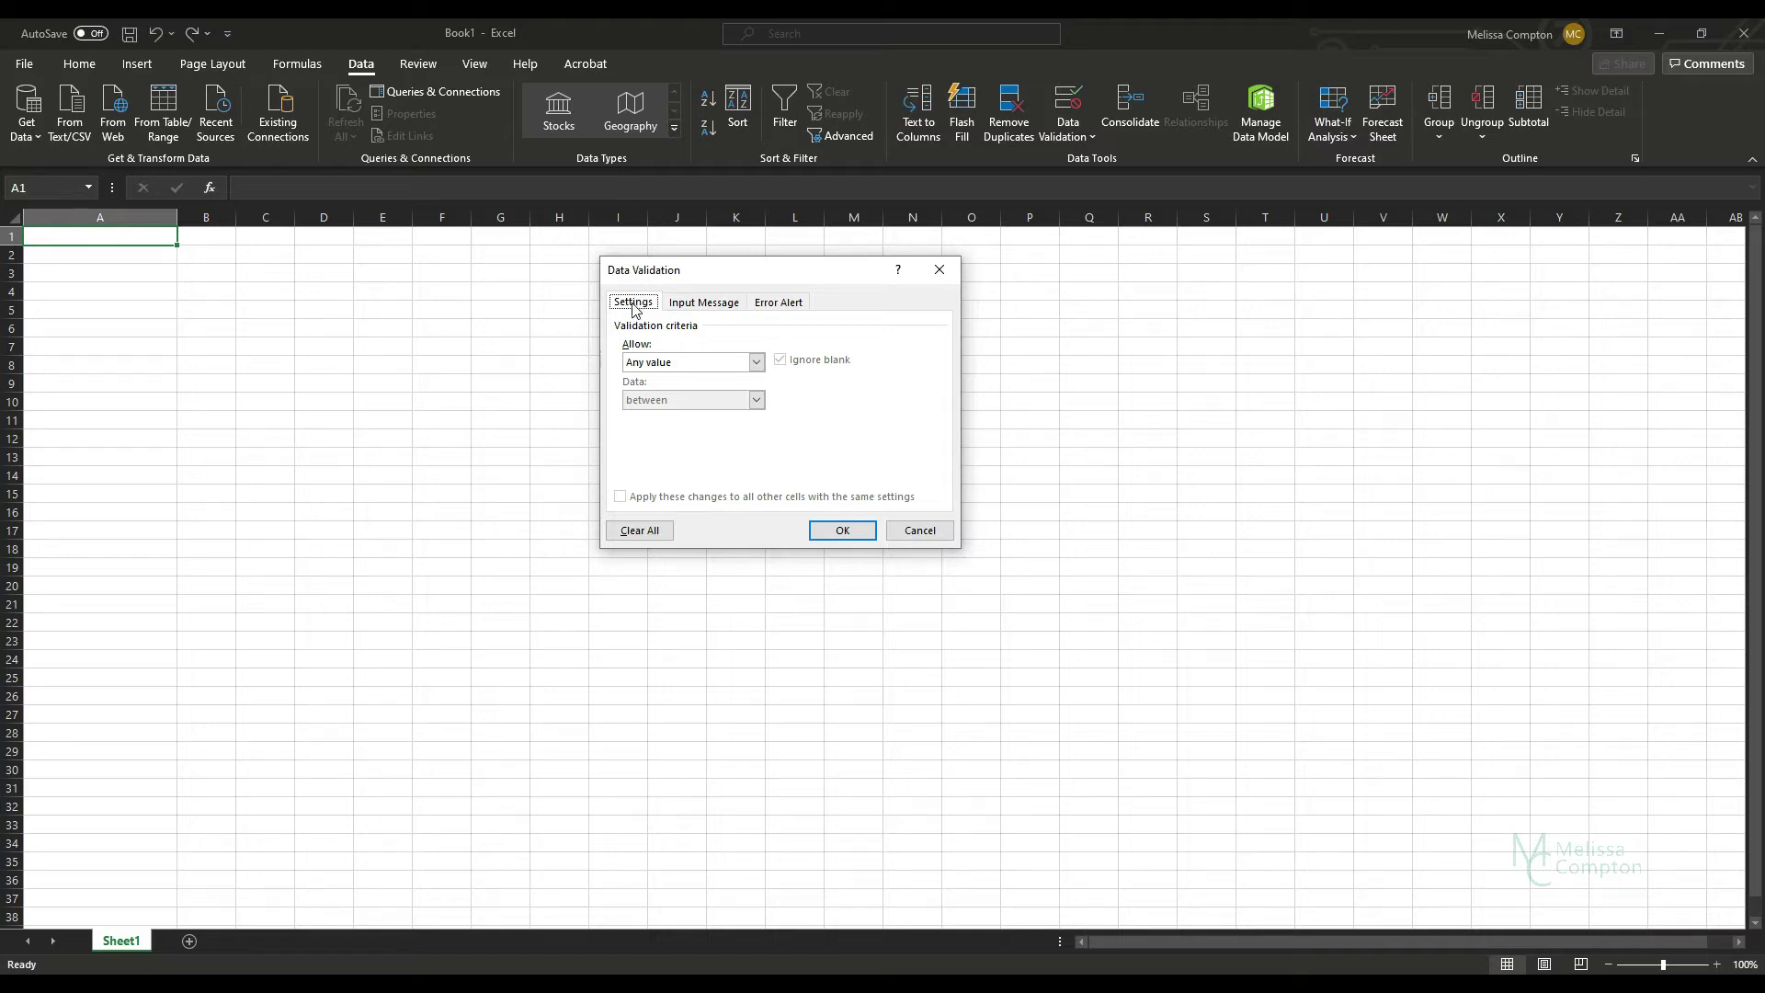
click(700, 307)
click(789, 309)
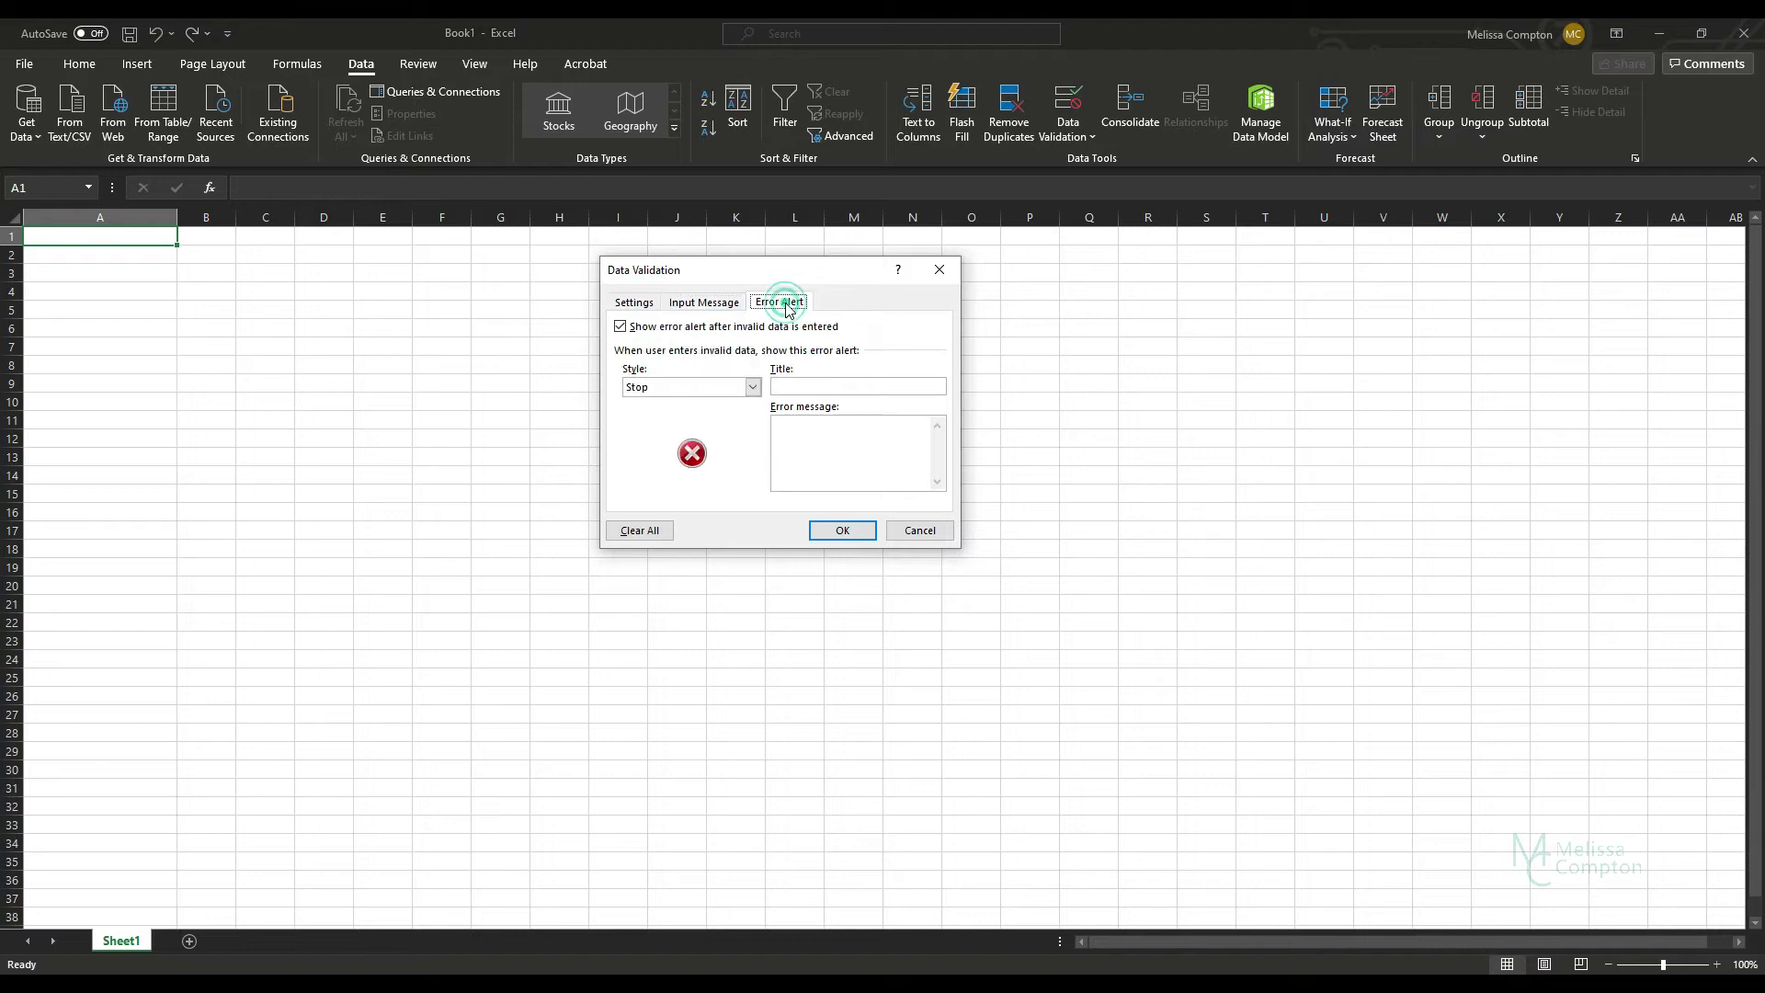
click(704, 306)
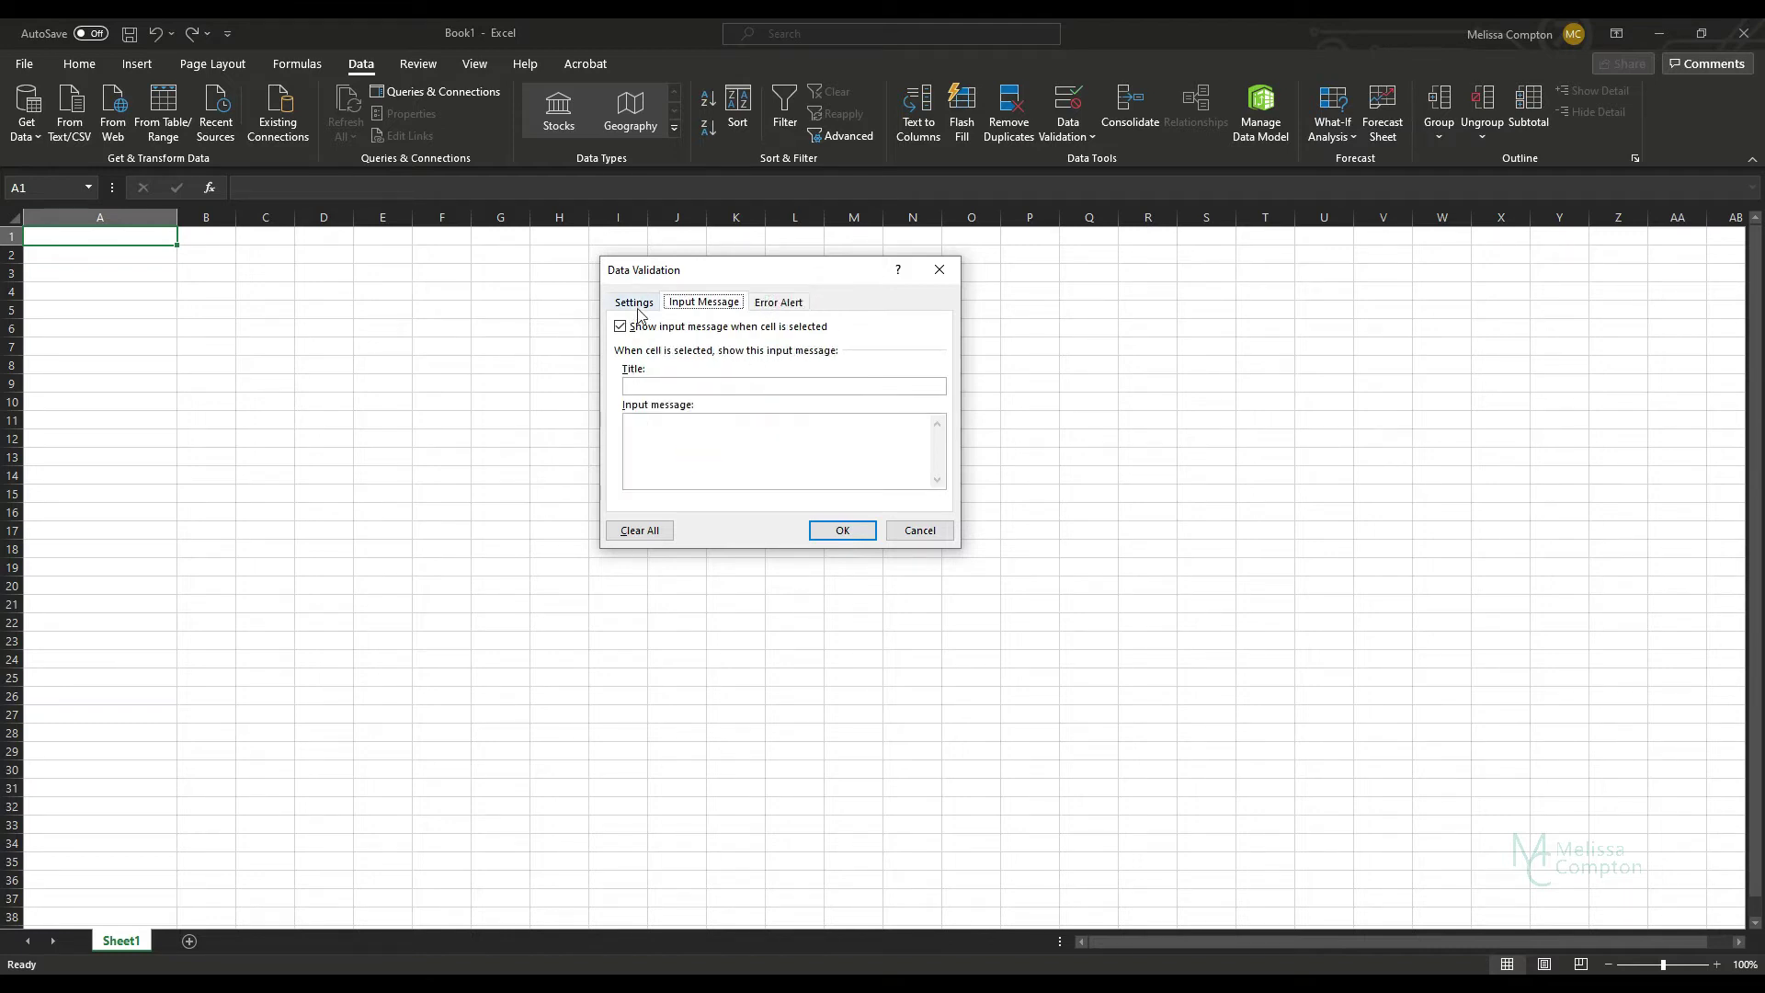
click(641, 310)
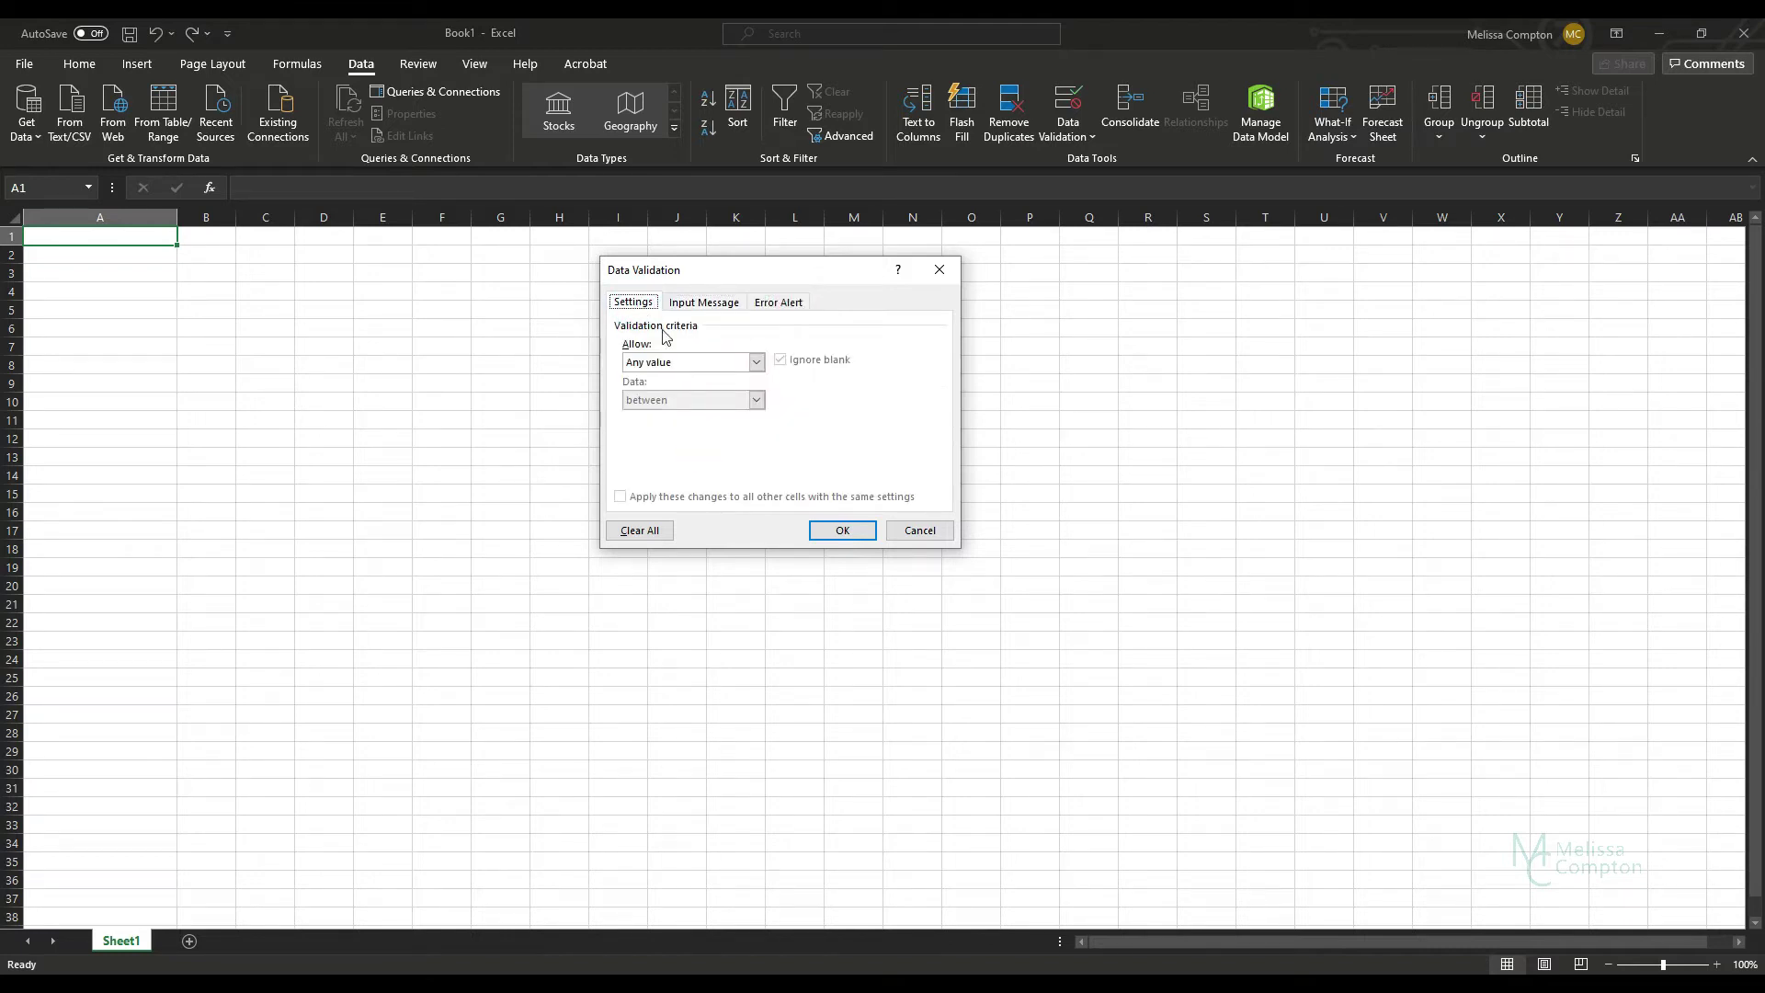
Restrict cell A1 to a text length less than or equal to a maximum of 5
click(755, 364)
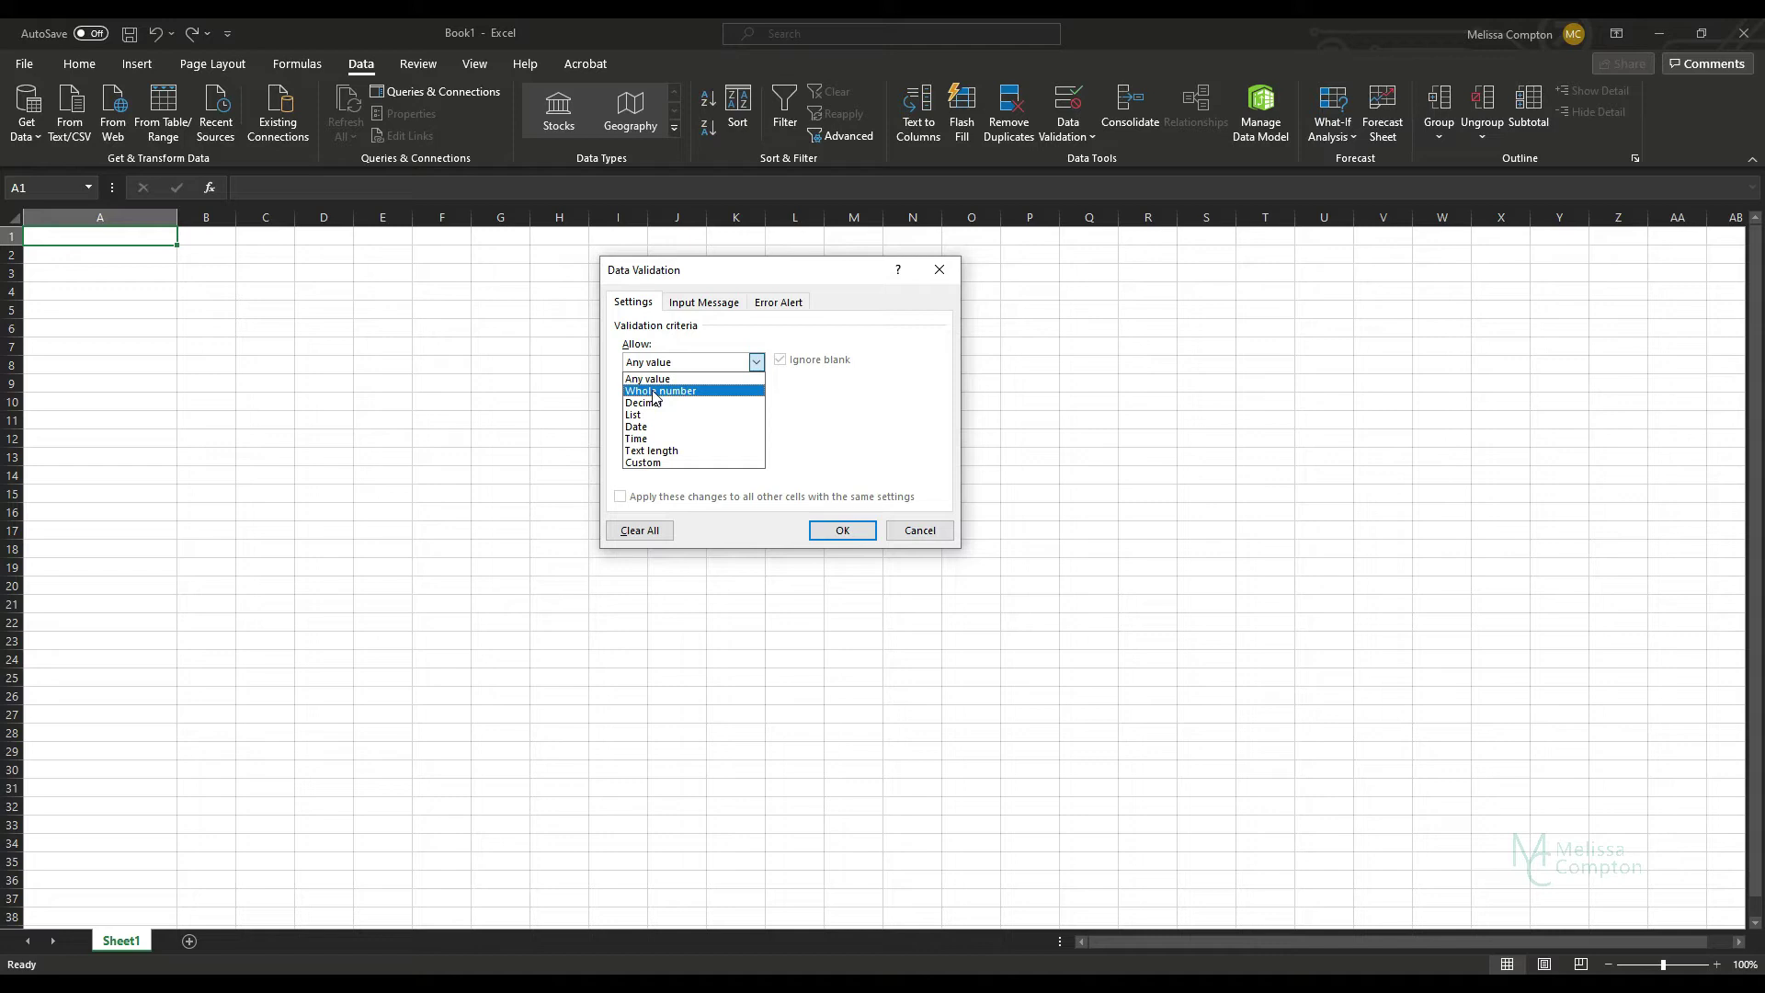
click(652, 450)
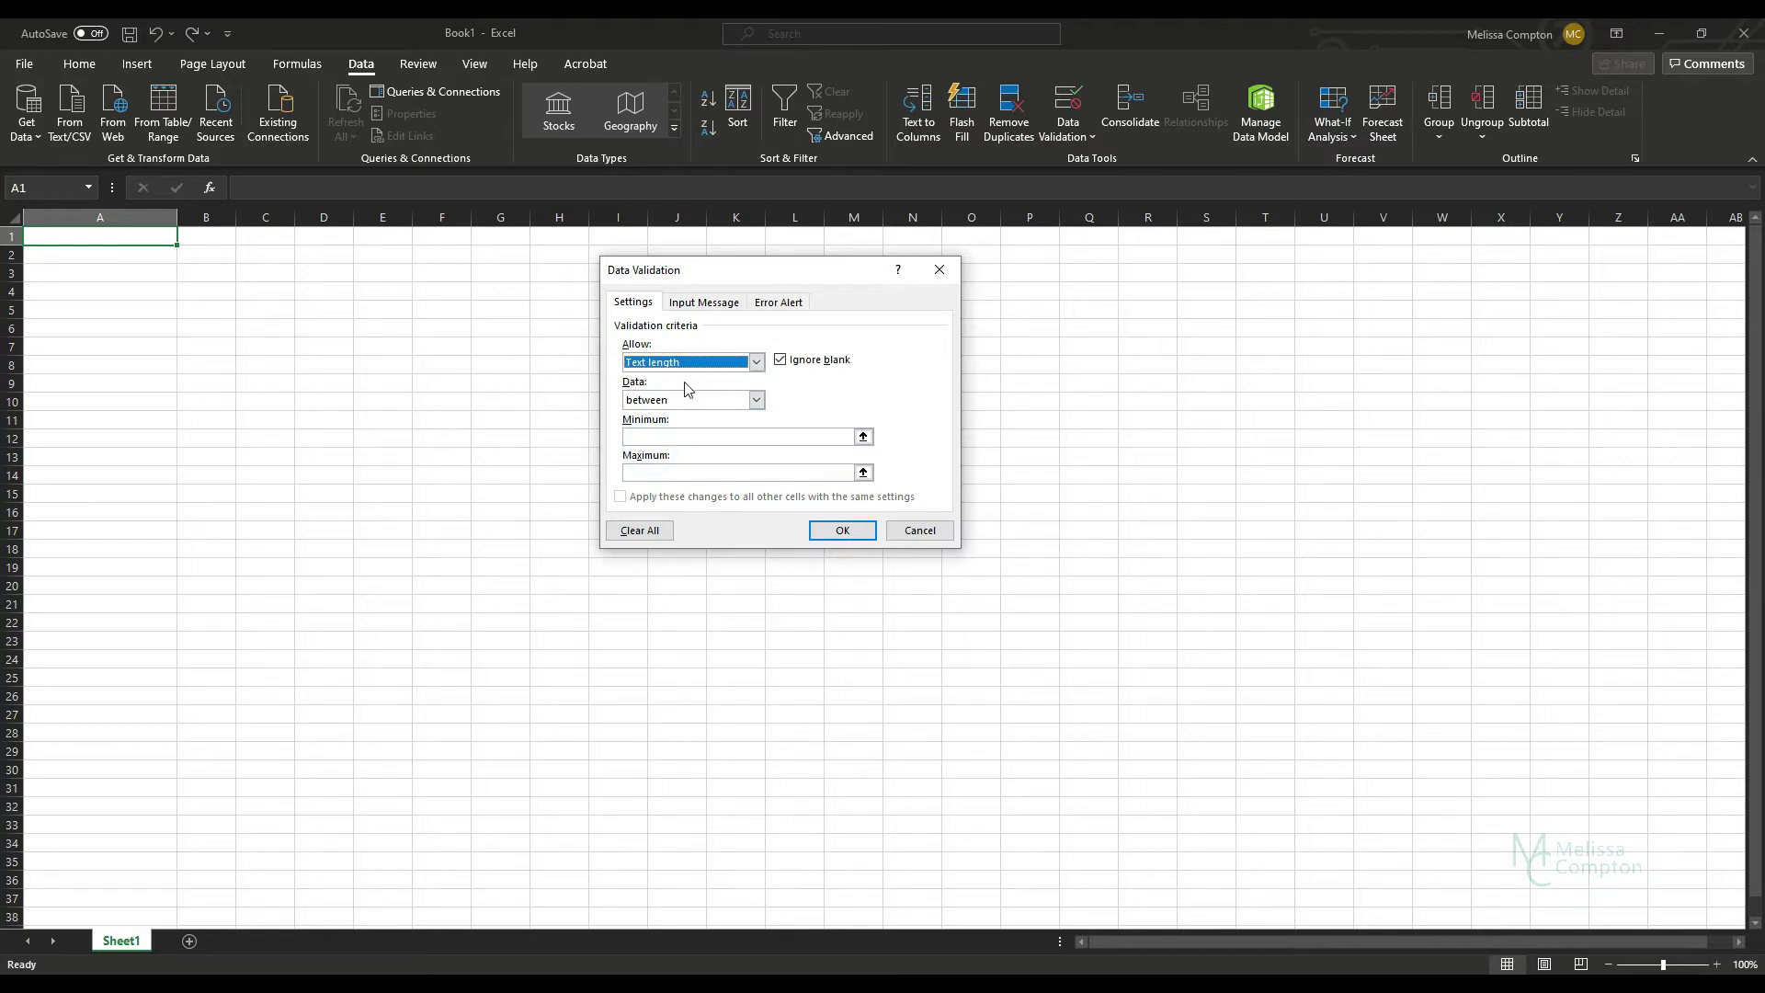
click(756, 401)
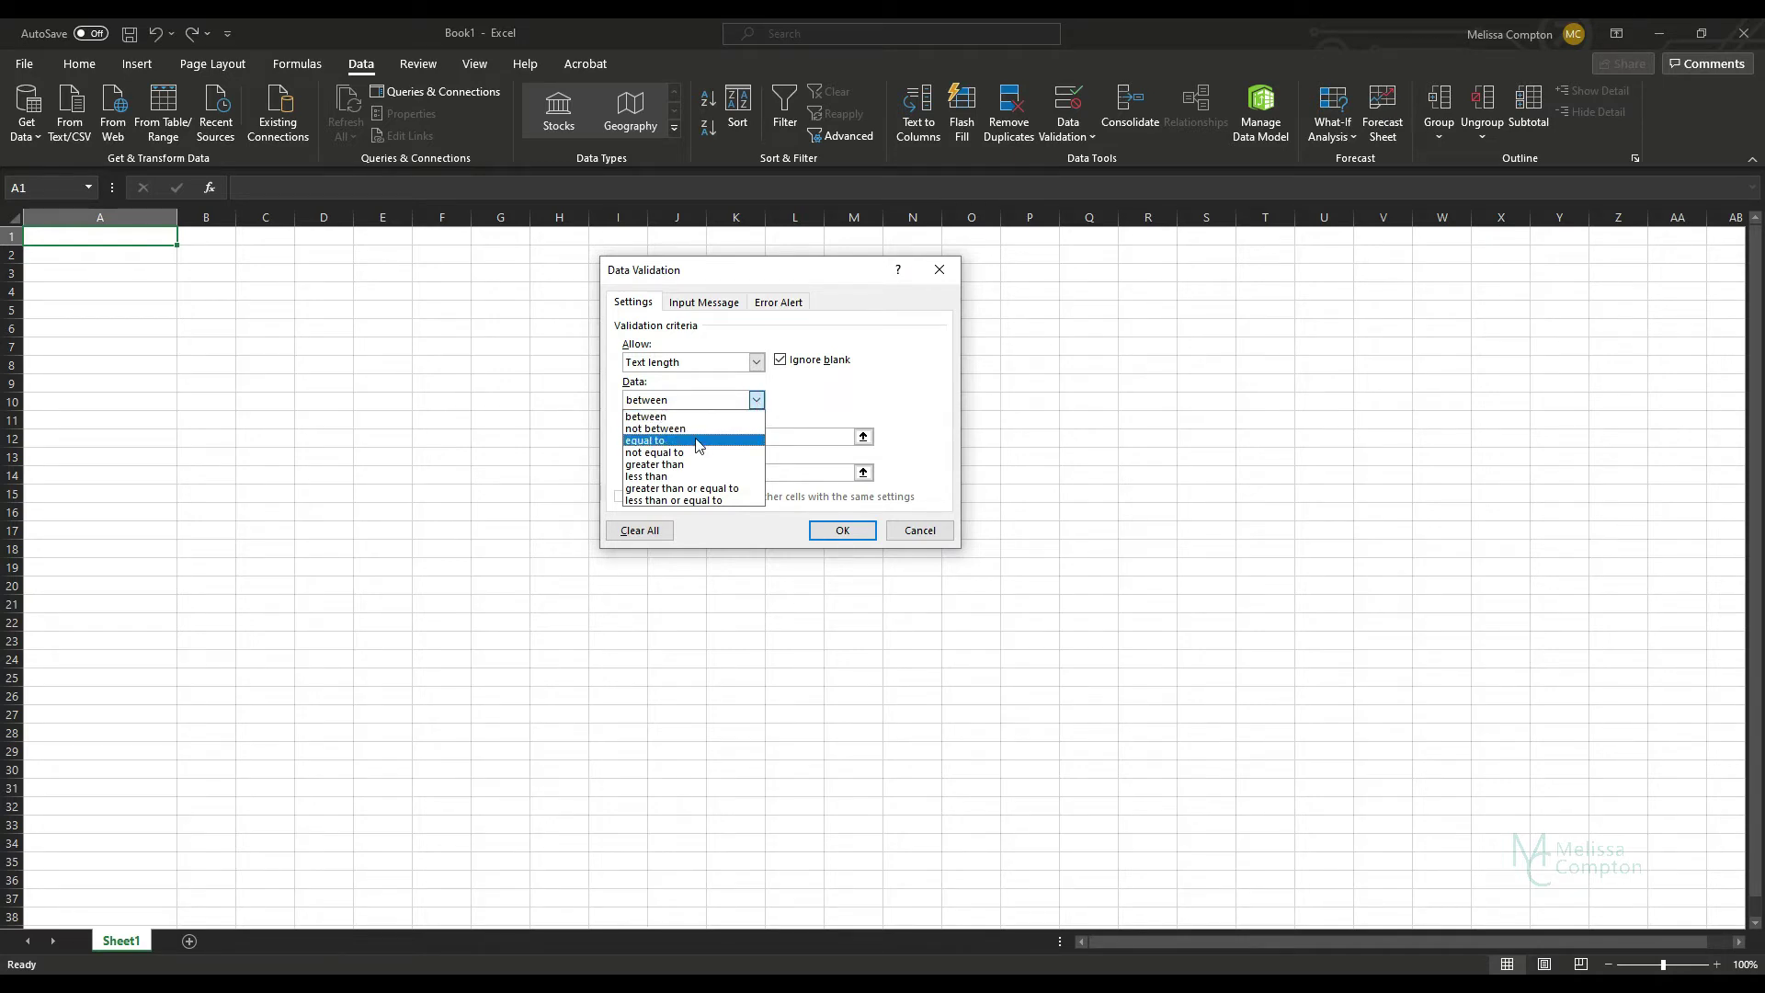
click(683, 501)
click(648, 439)
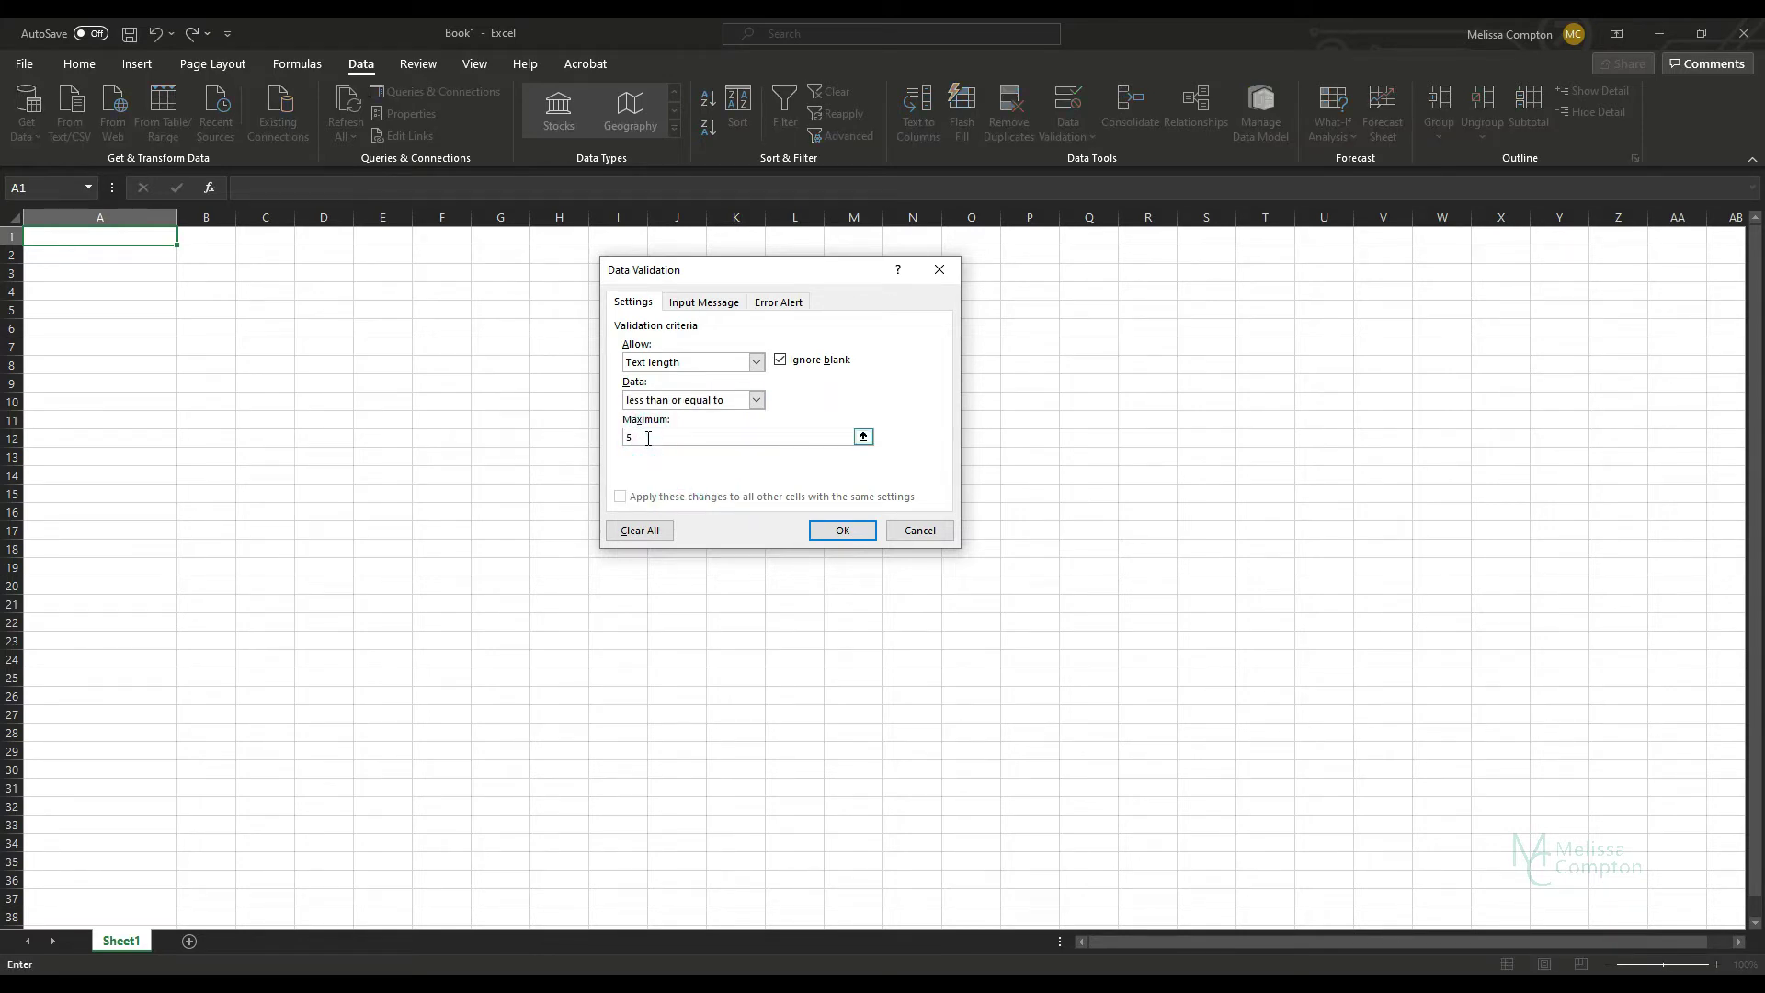
Keep the Stop style for the rule's error alert and give it the title "Character limit reached"
click(773, 305)
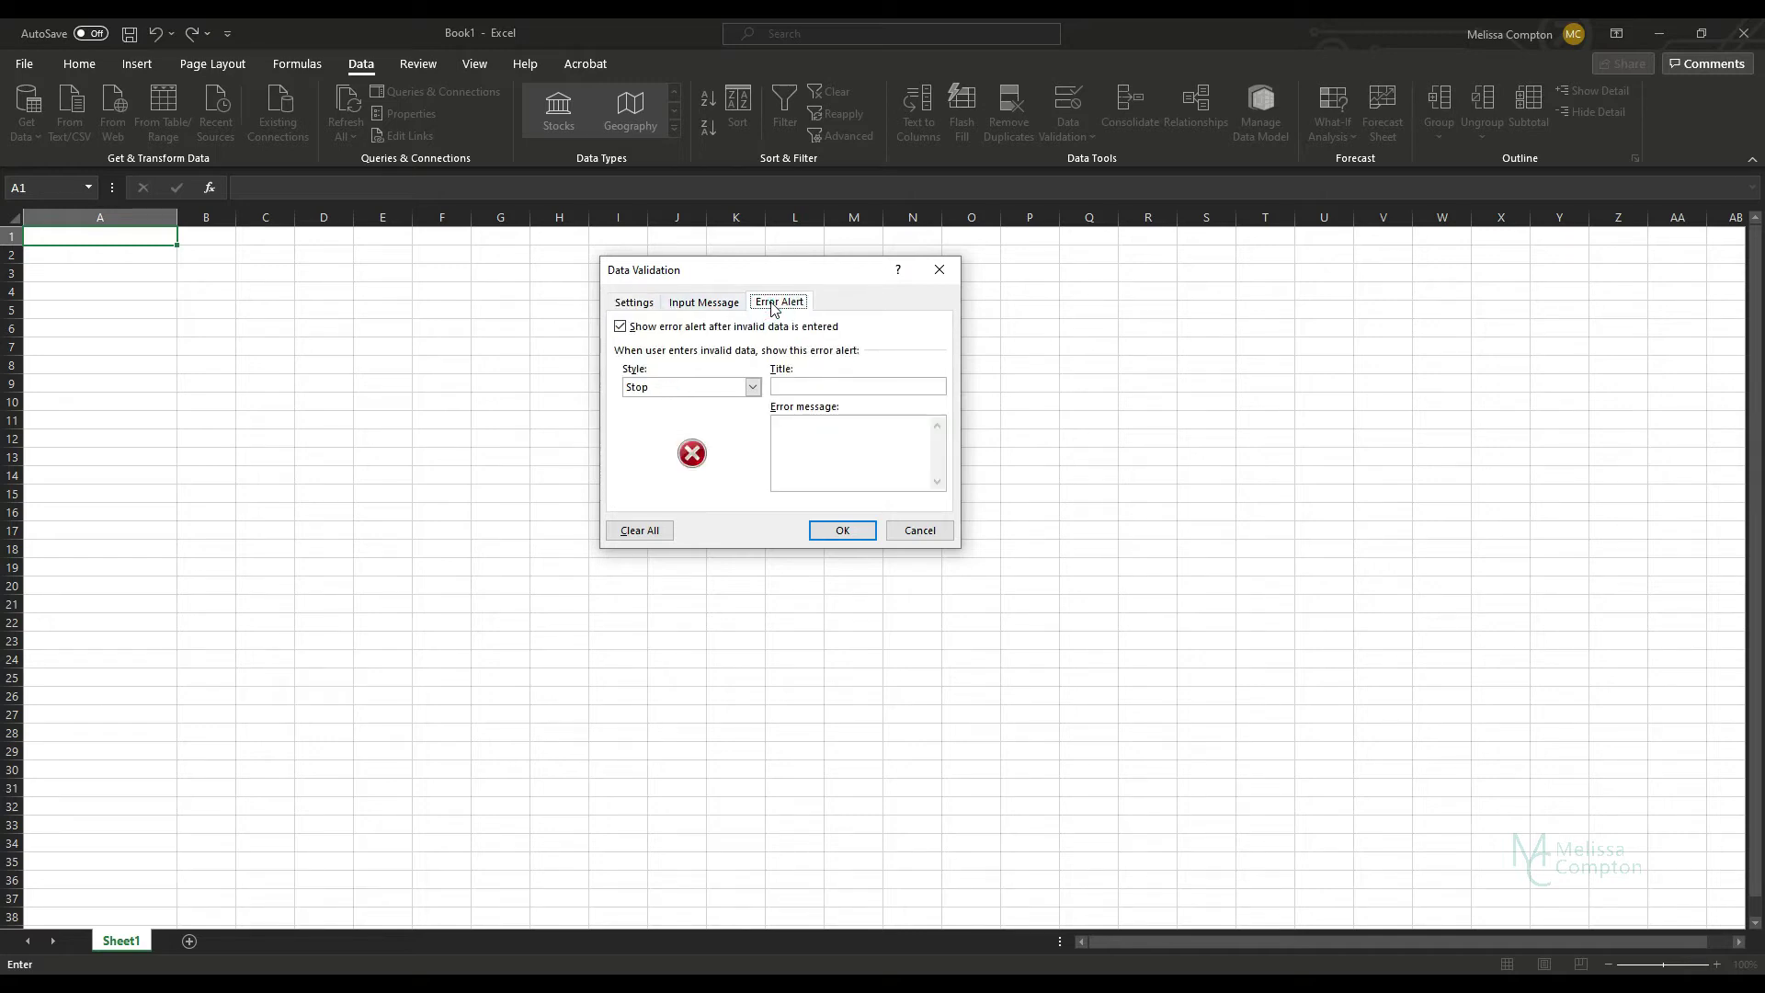
click(754, 388)
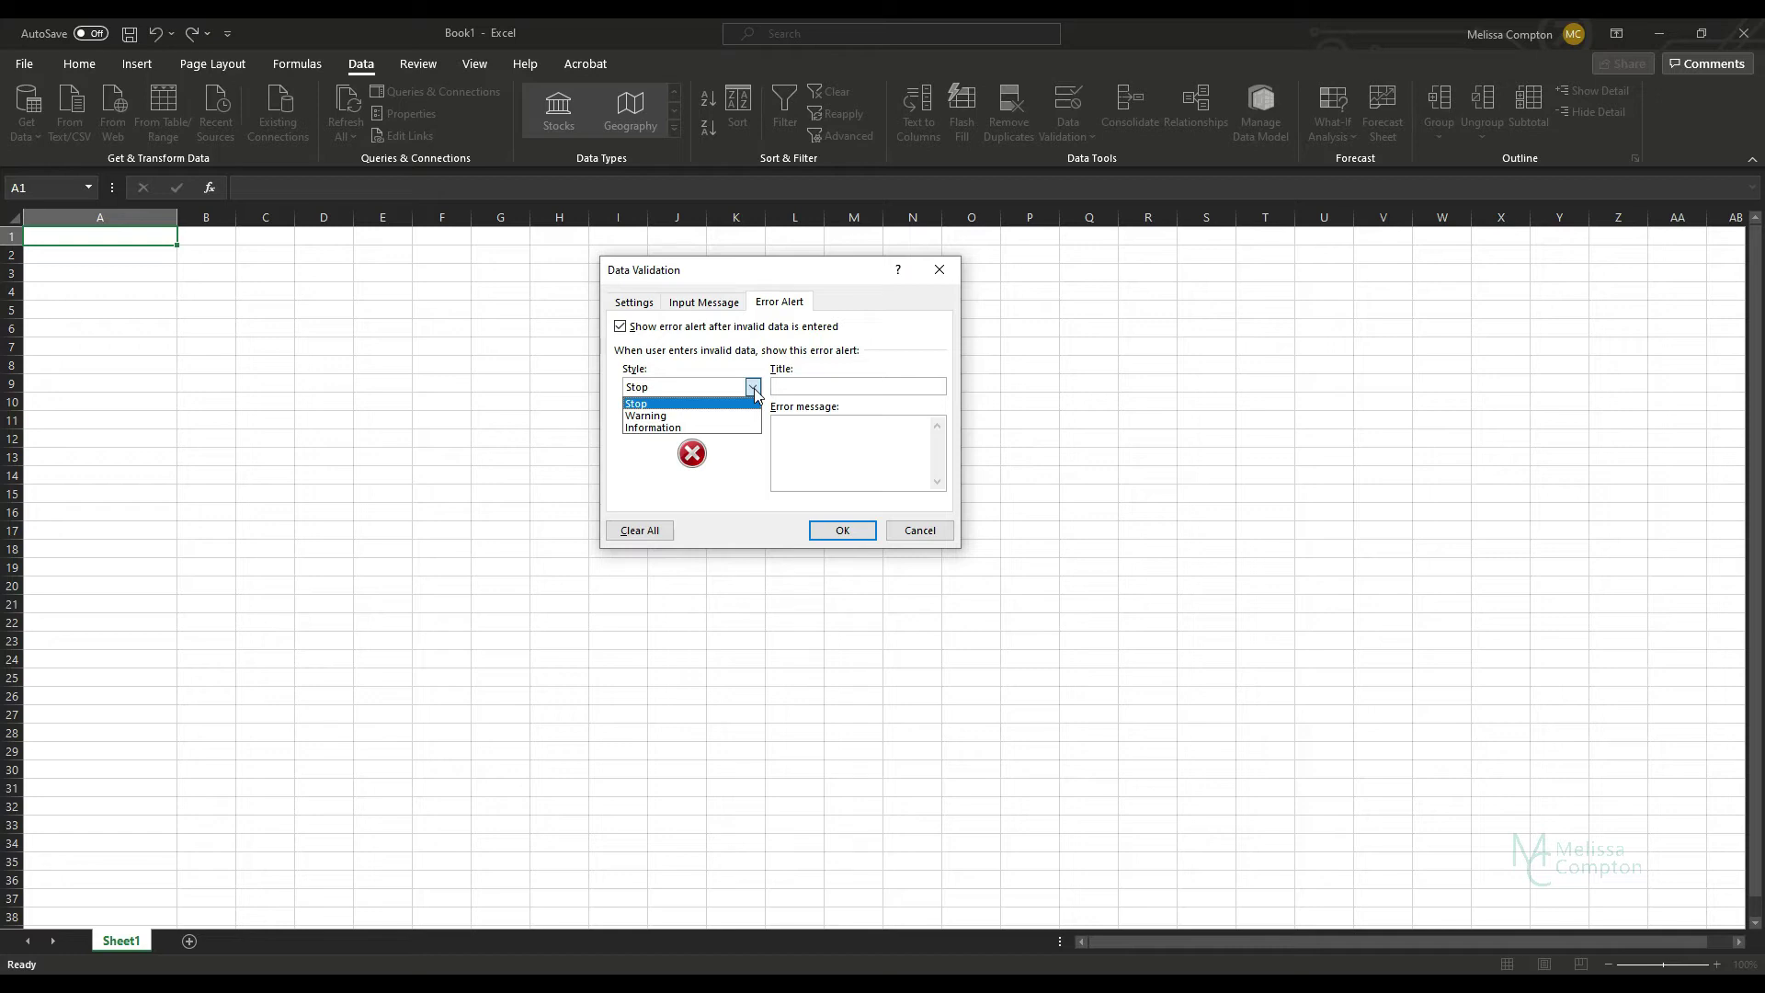
click(780, 389)
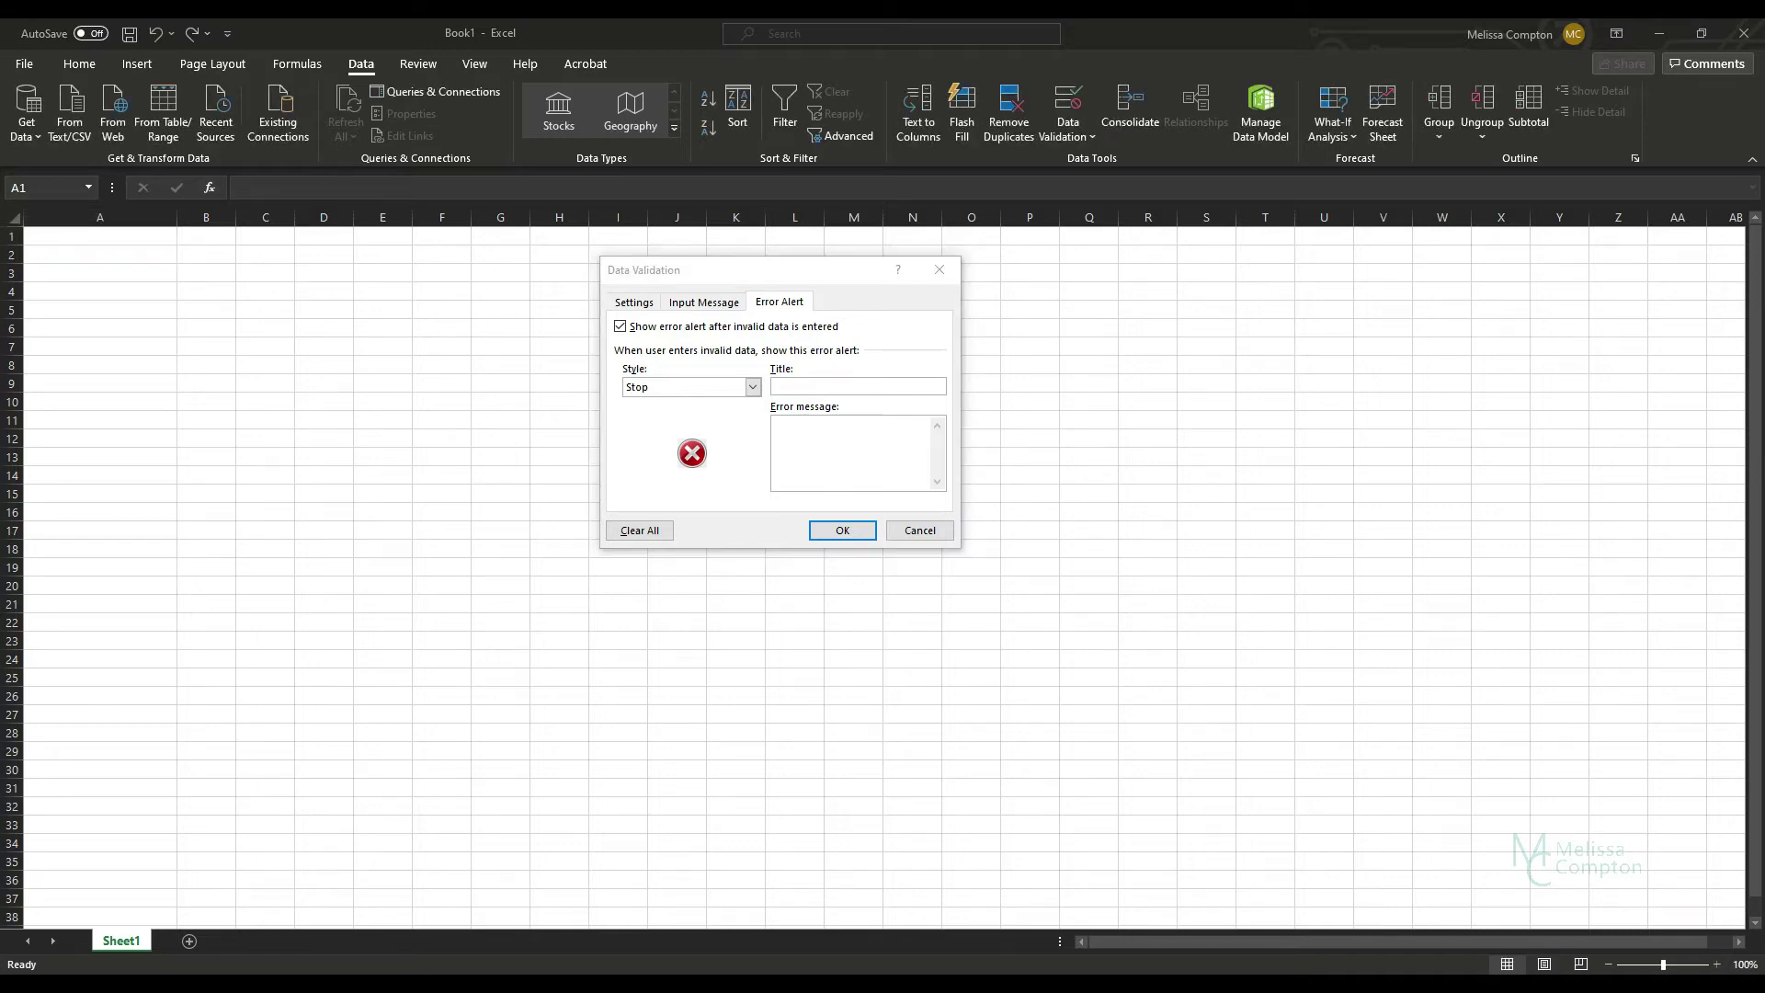
click(833, 389)
text(Character limit reached)
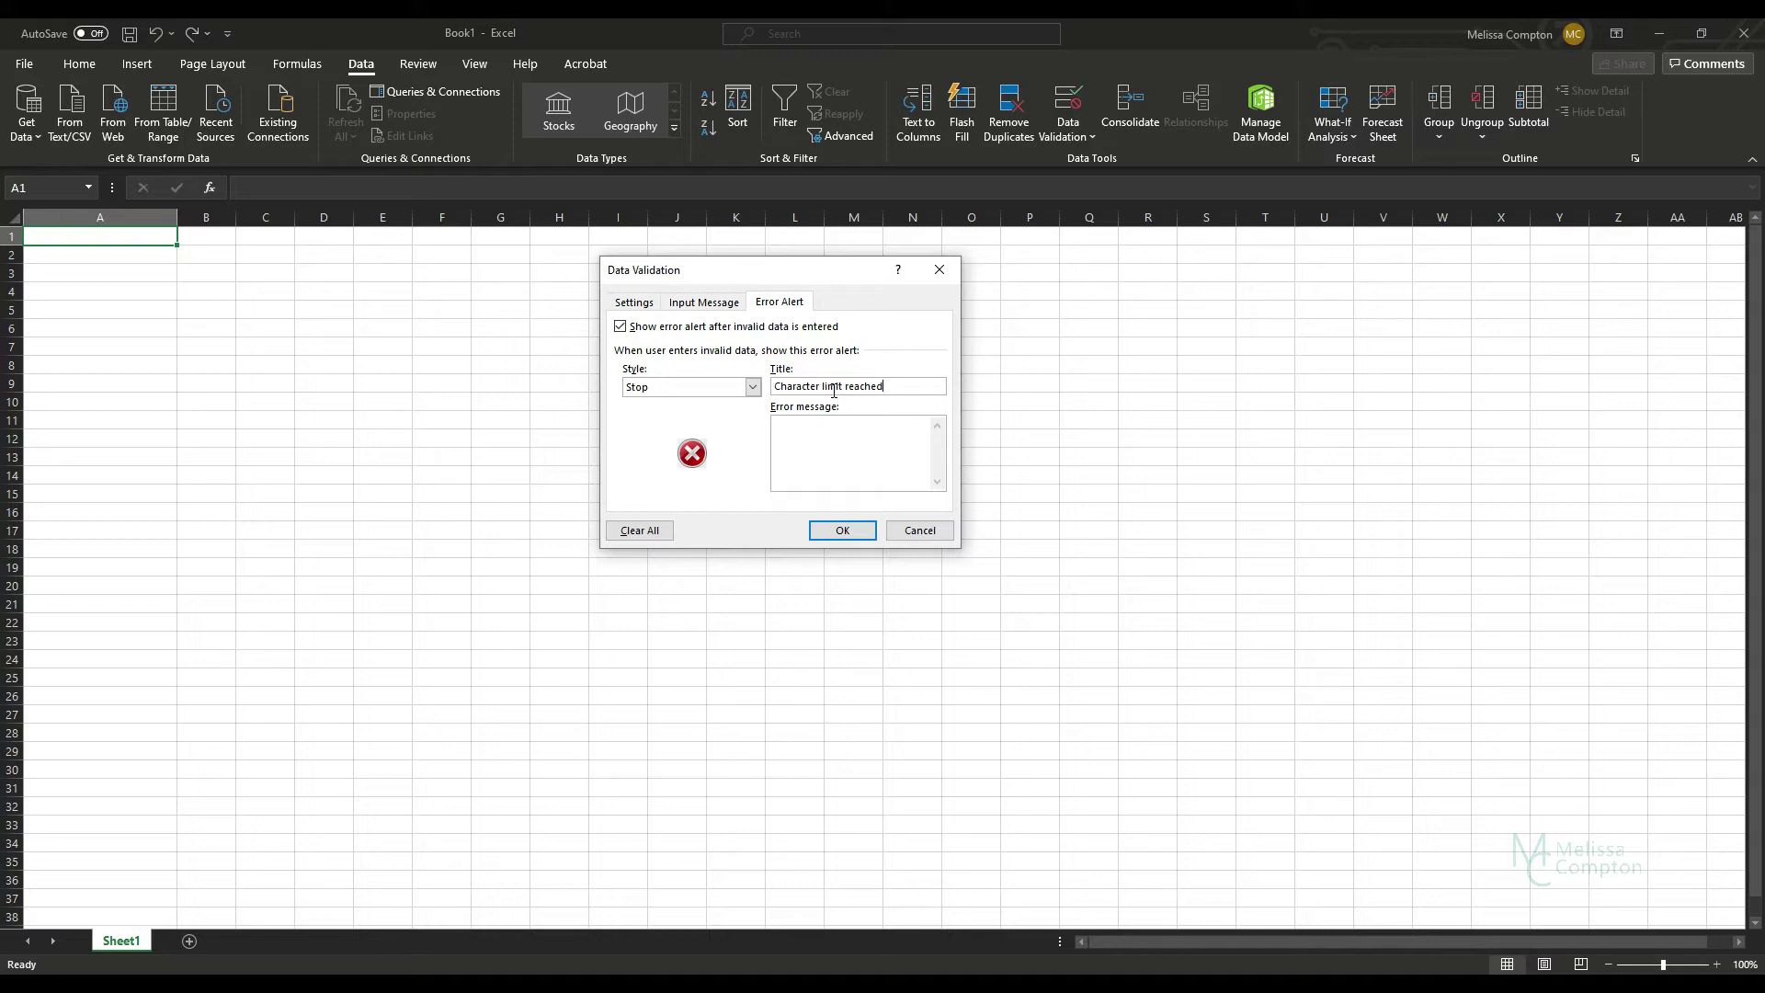
Set the error message to "Field can be no longer than 5 characters." and apply the validation rule
click(836, 425)
key(alt+Tab)
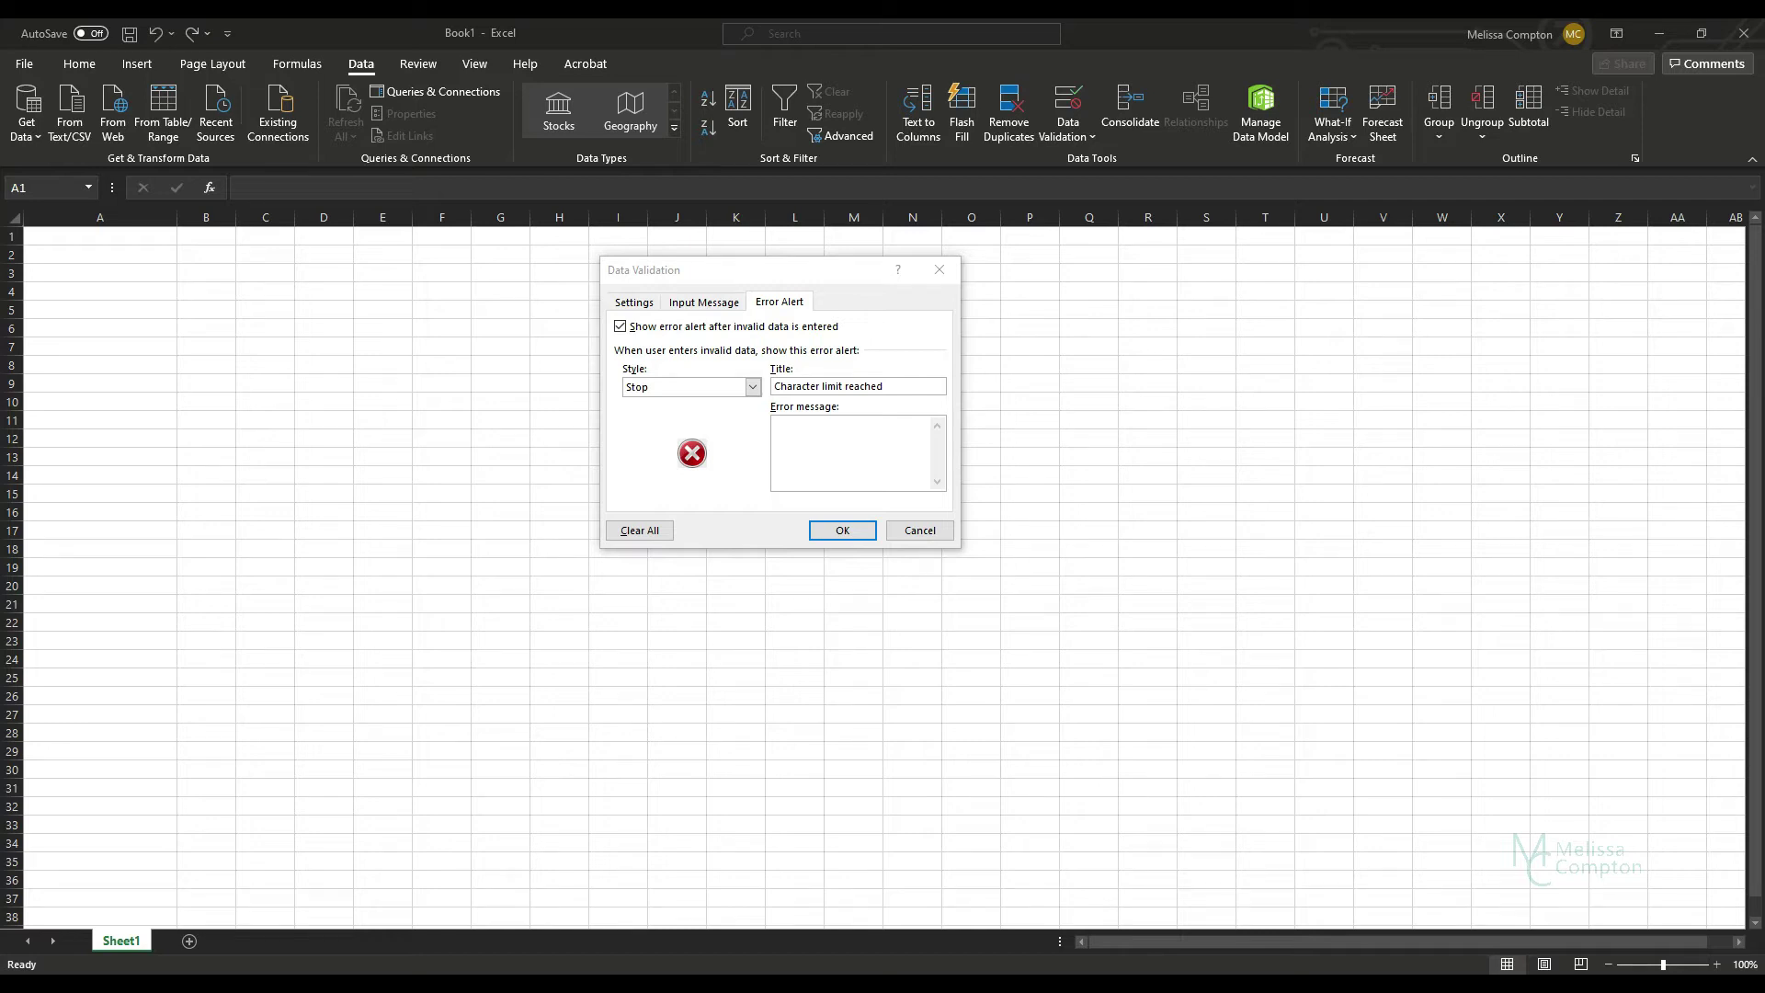
click(812, 436)
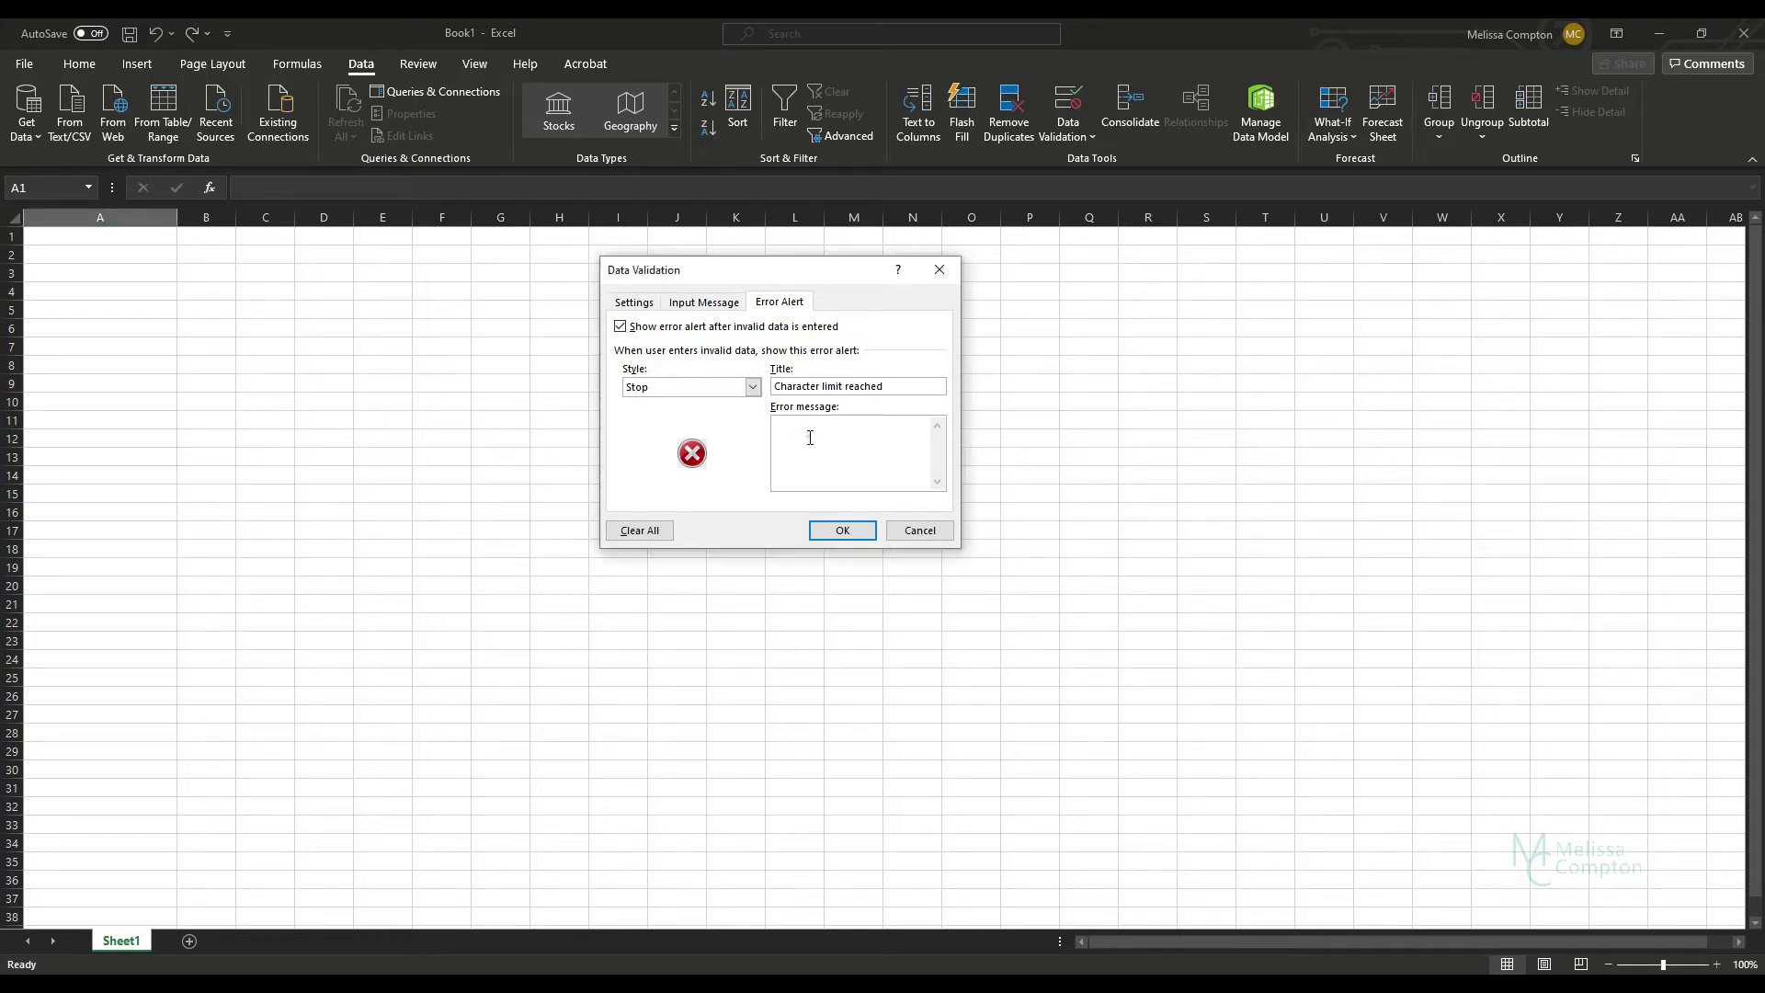
text(Field can be no longer than 5 characters)
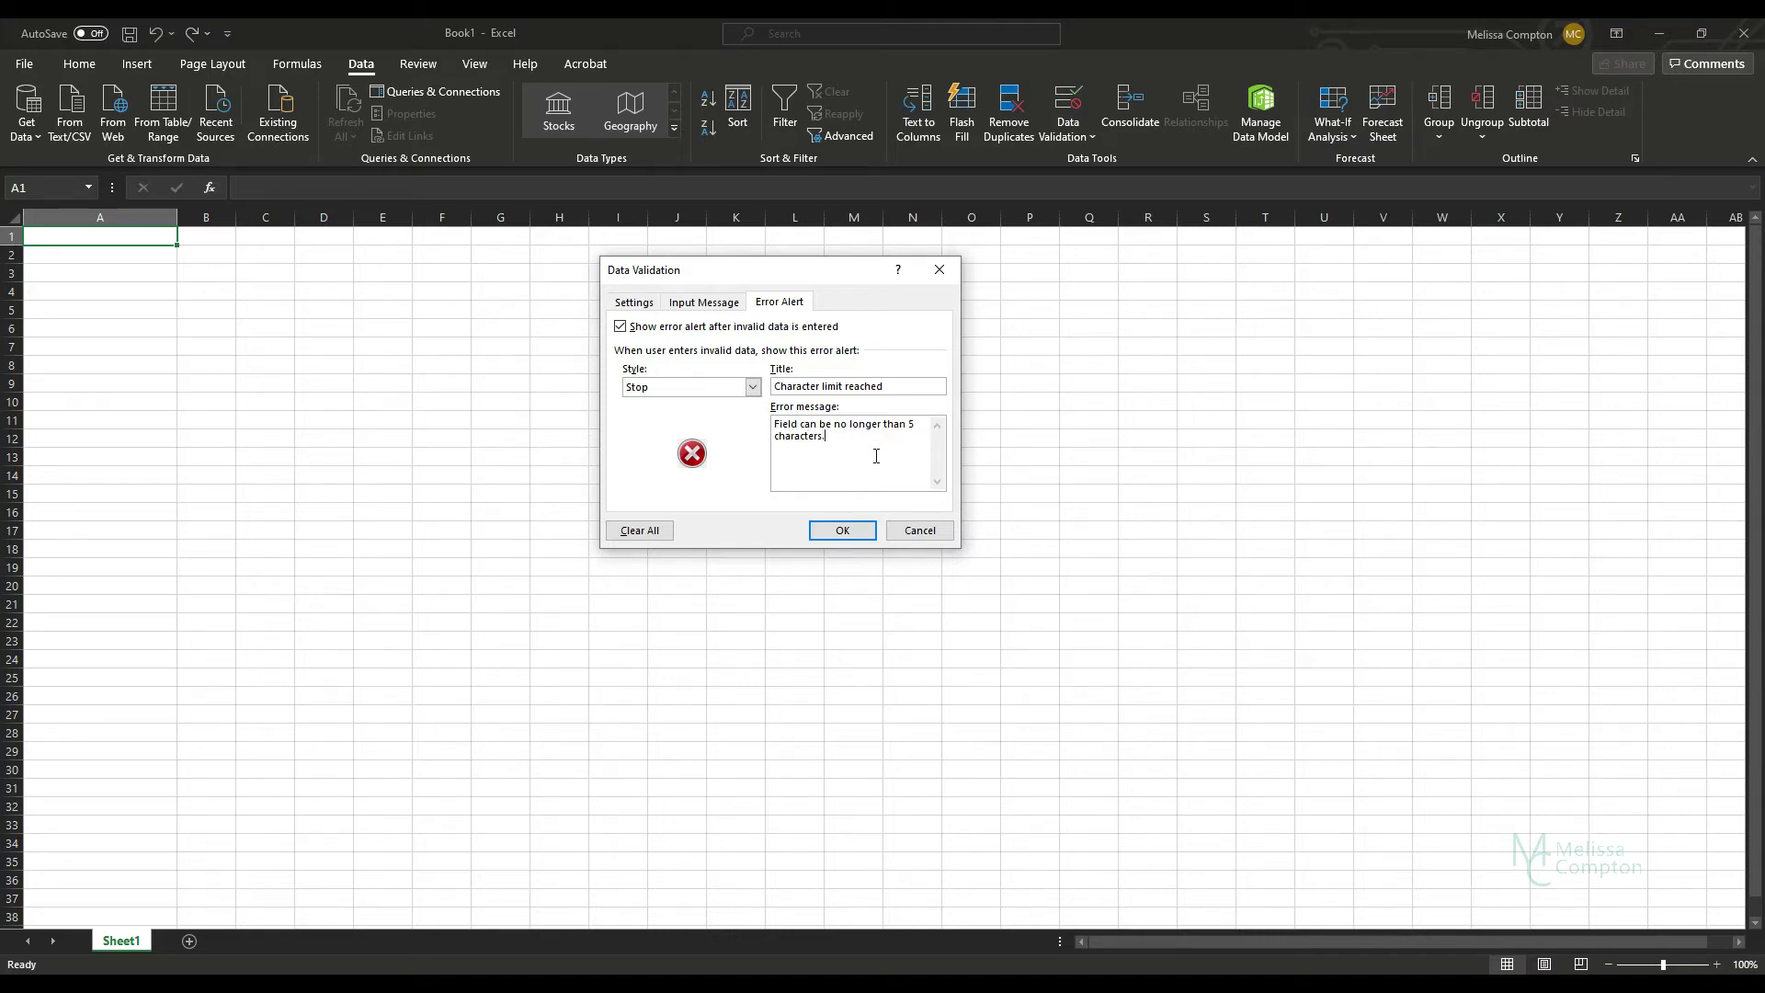
click(840, 532)
Test the rule by entering 12345 in cell A1
click(105, 235)
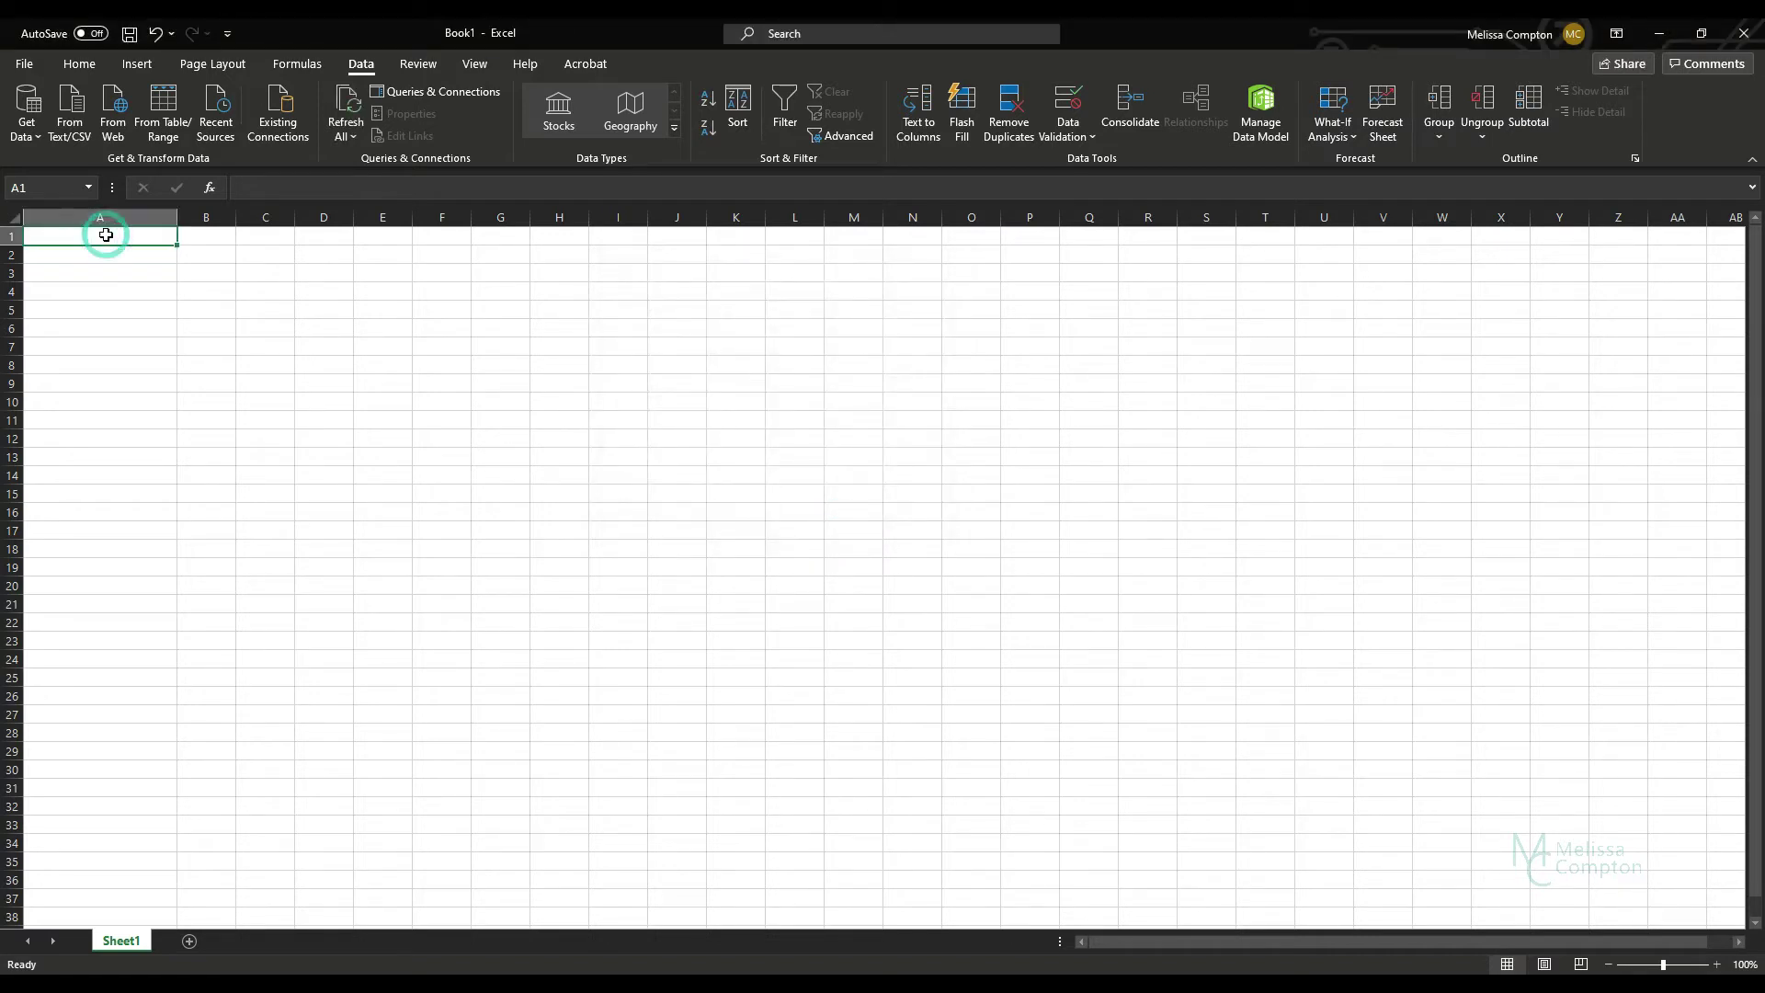
text(1)
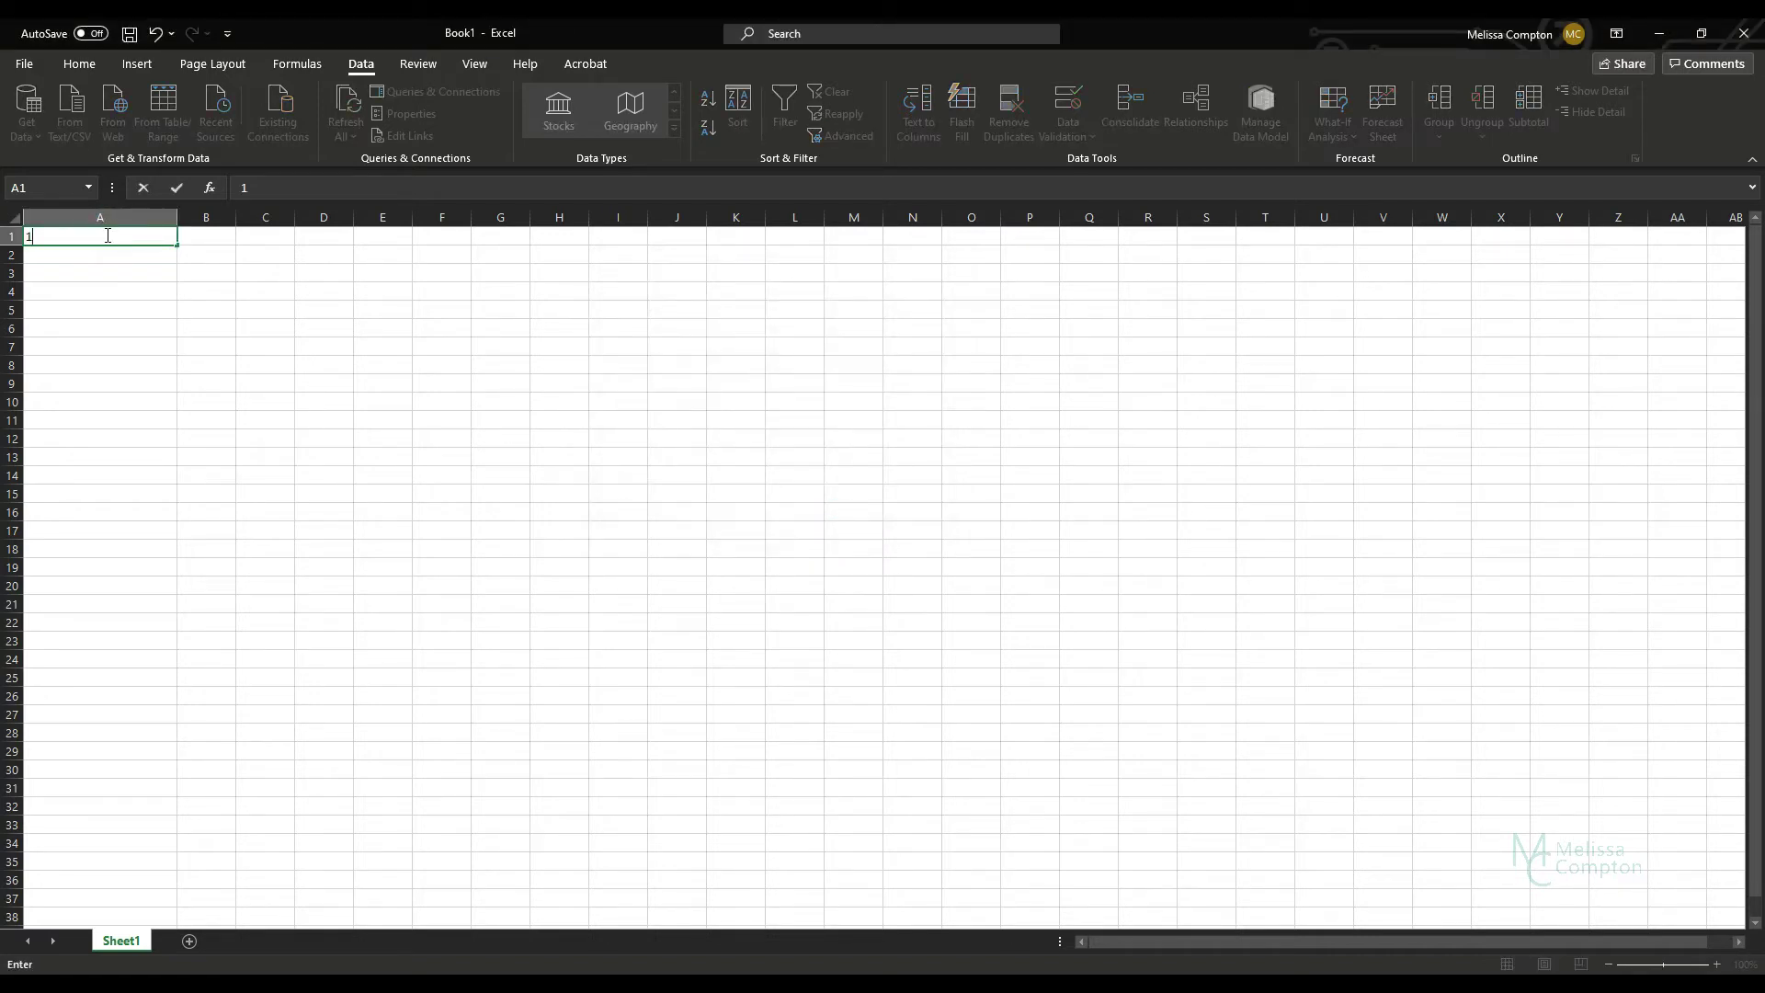
text(2345)
key(Return)
Try to replace the value in cell A1 with 123456
click(105, 235)
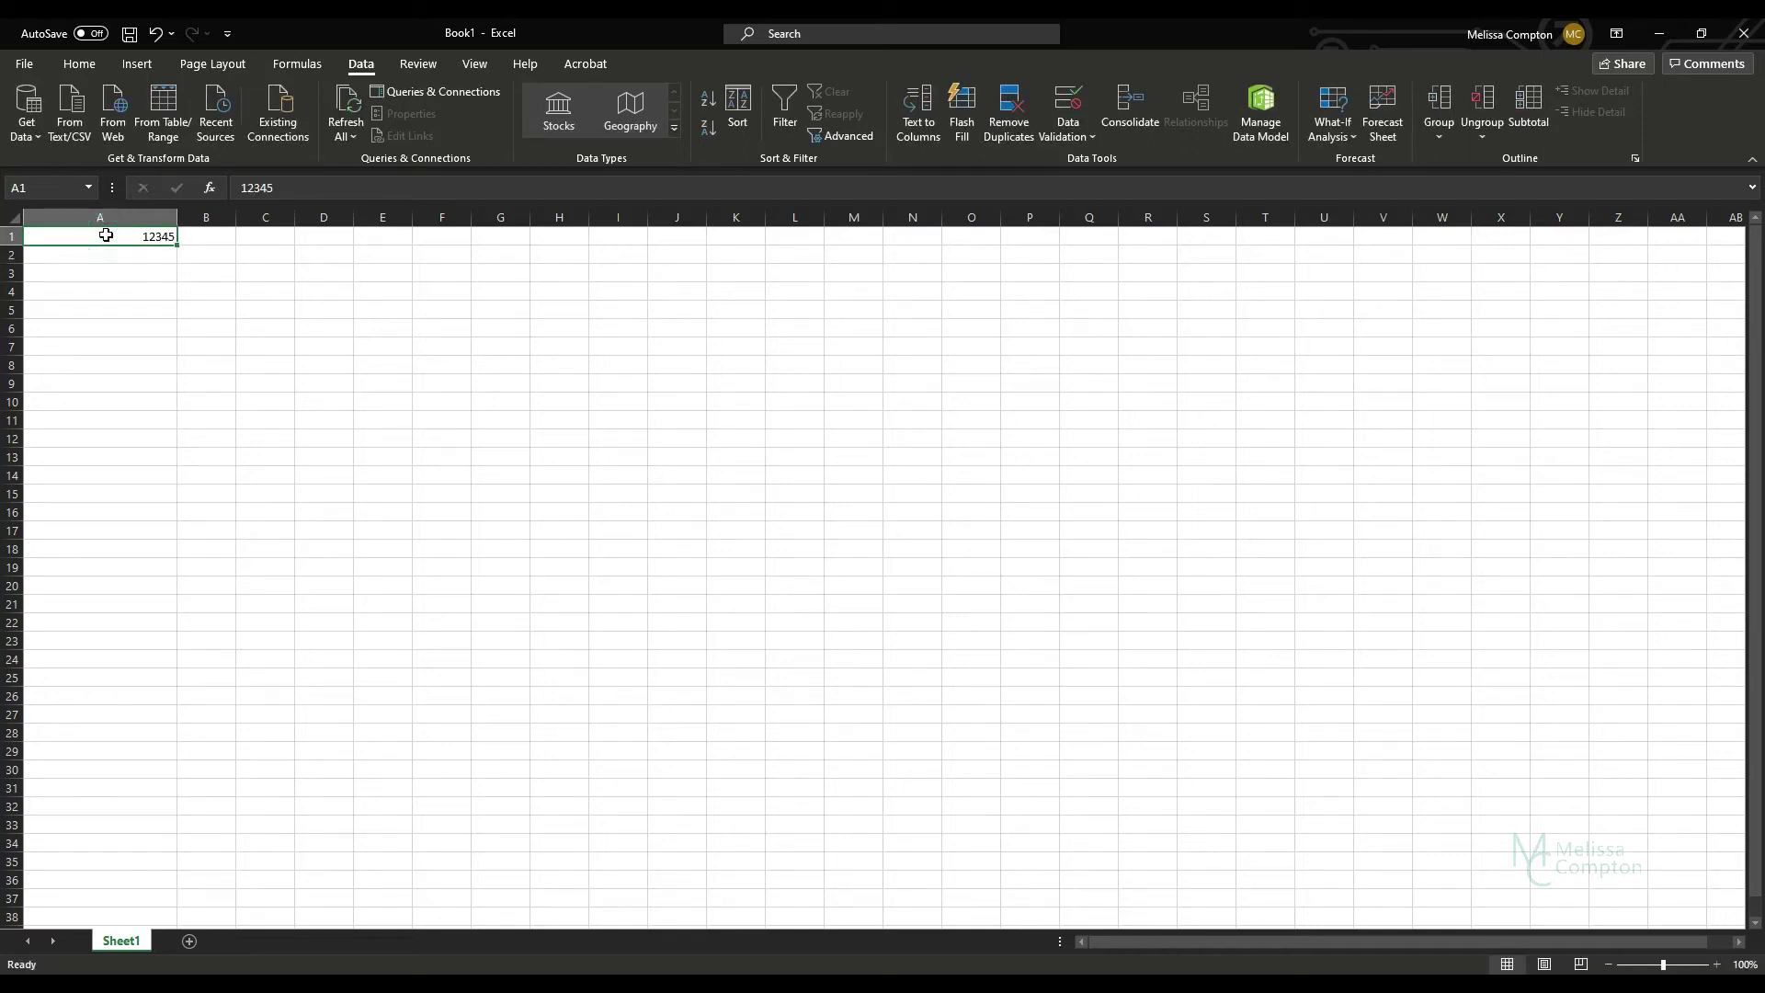
text(123)
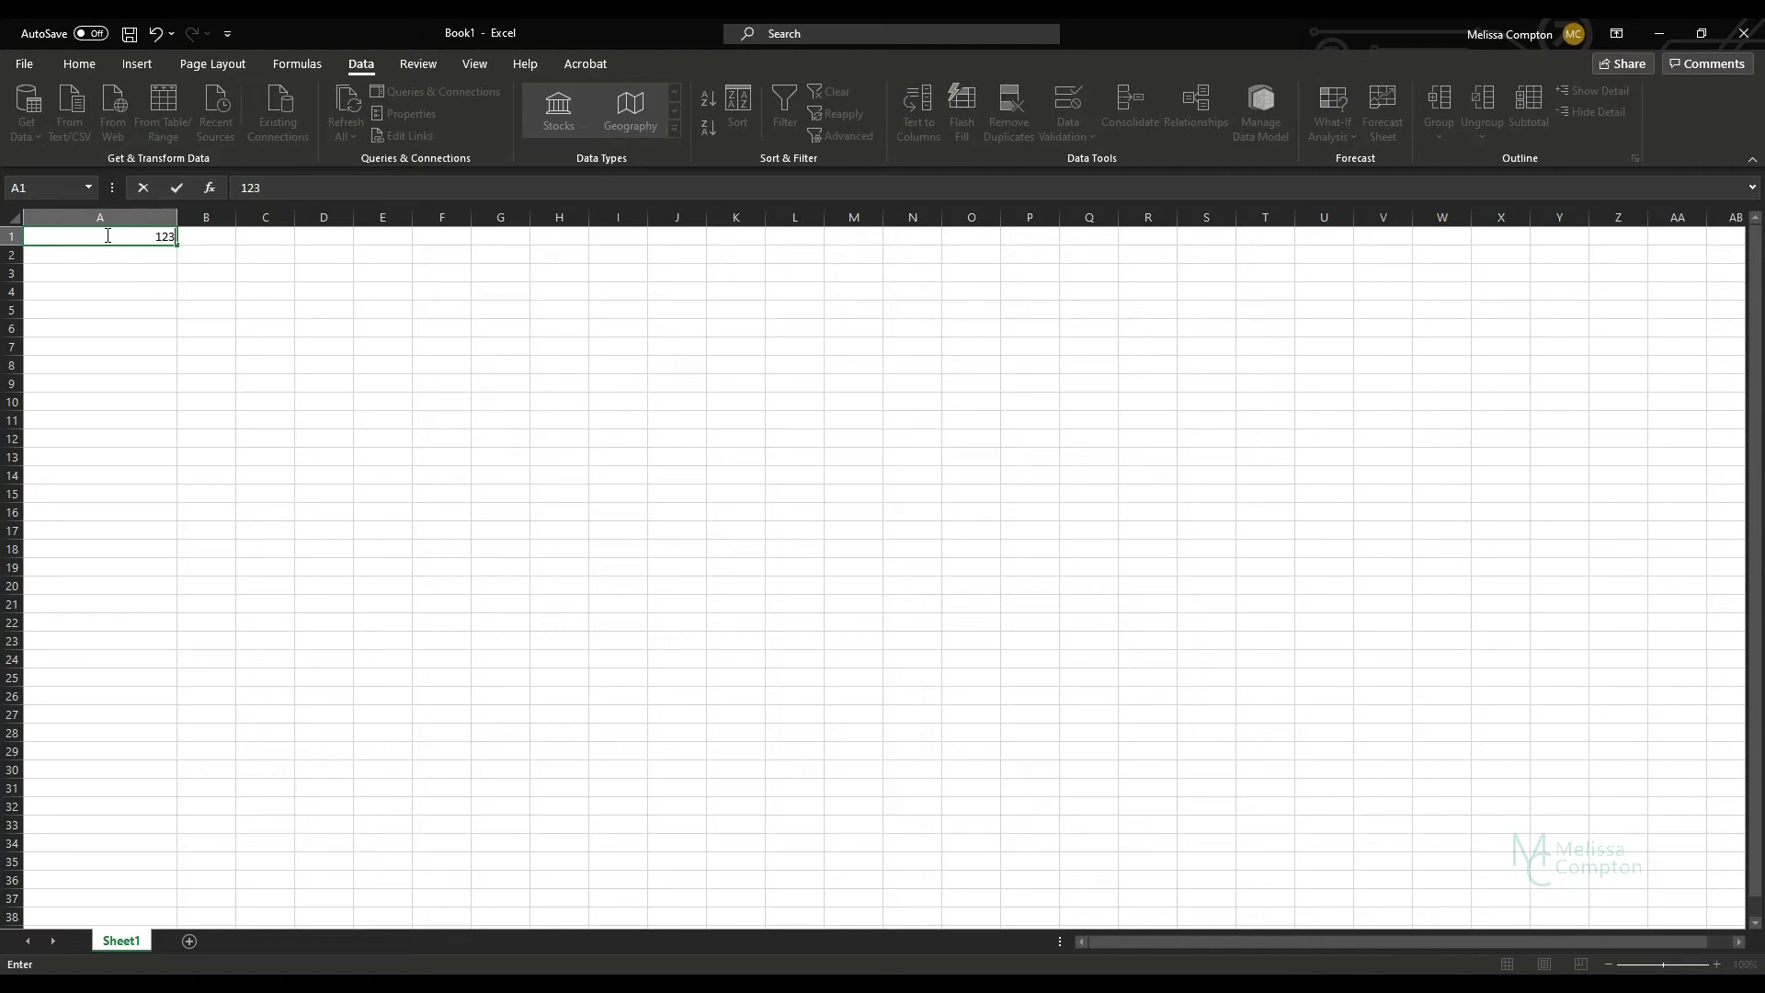
text(456)
key(Return)
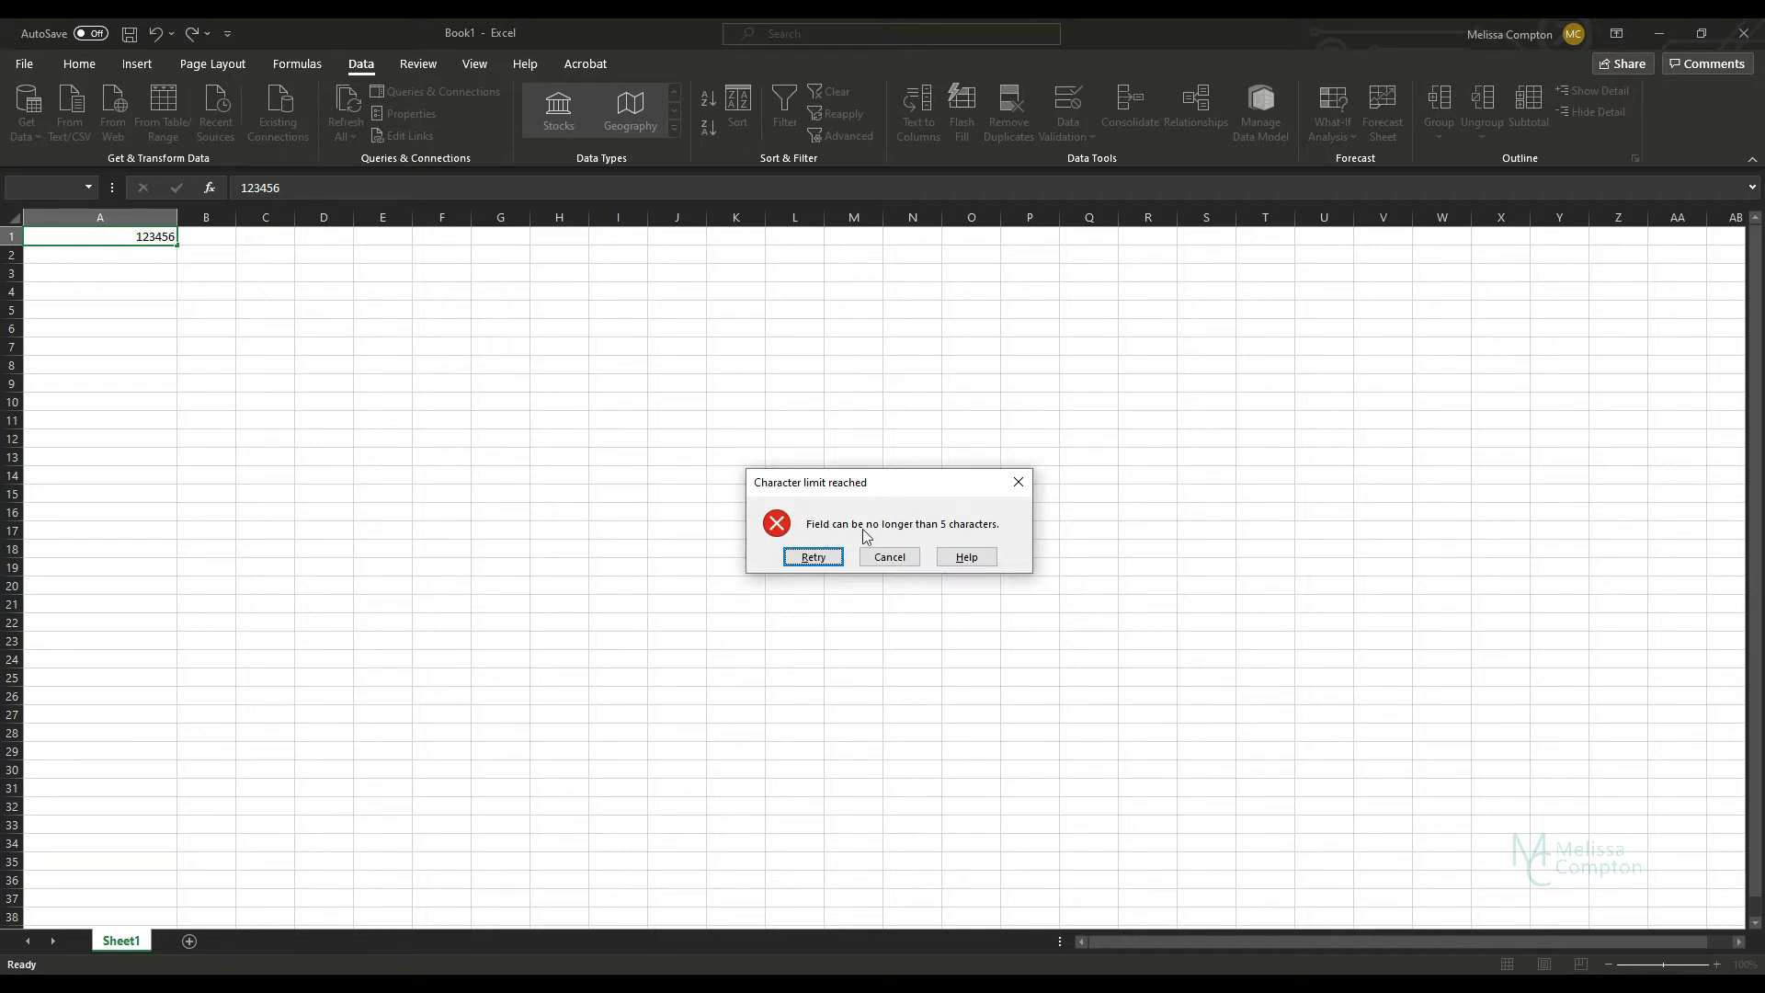
Retry the entry in cell A1 and shorten it to 12345
click(808, 559)
click(163, 237)
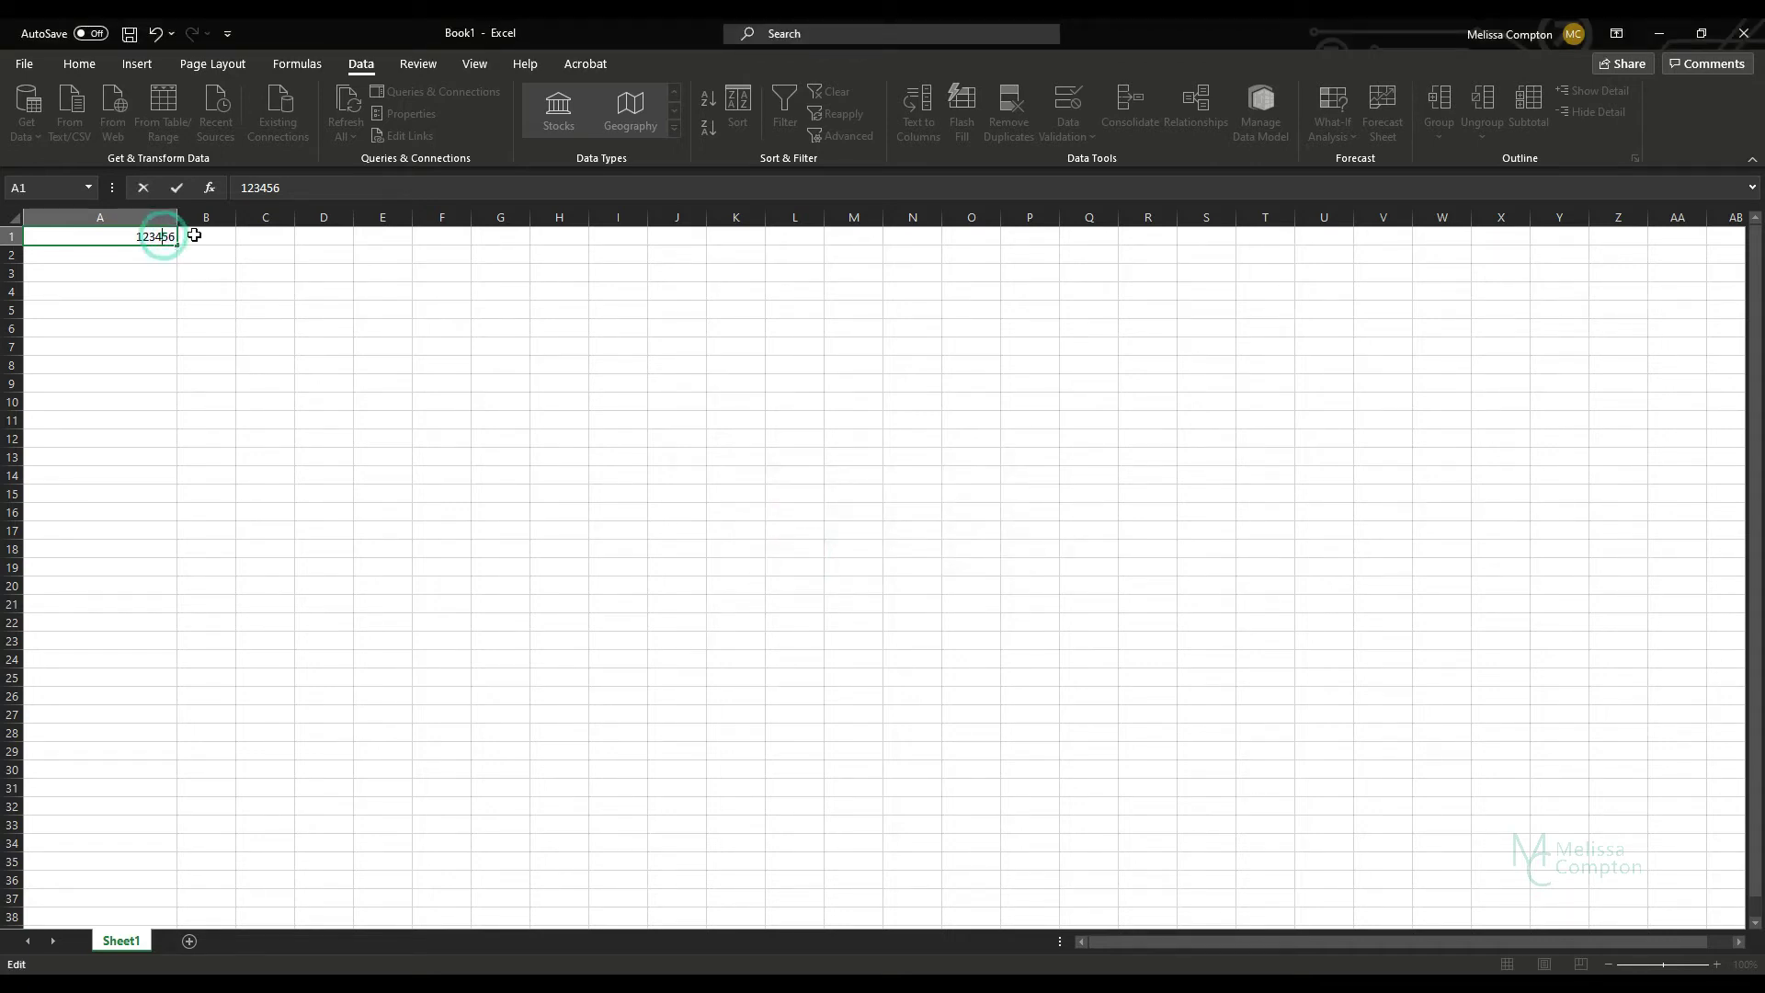
key(BackSpace)
key(Return)
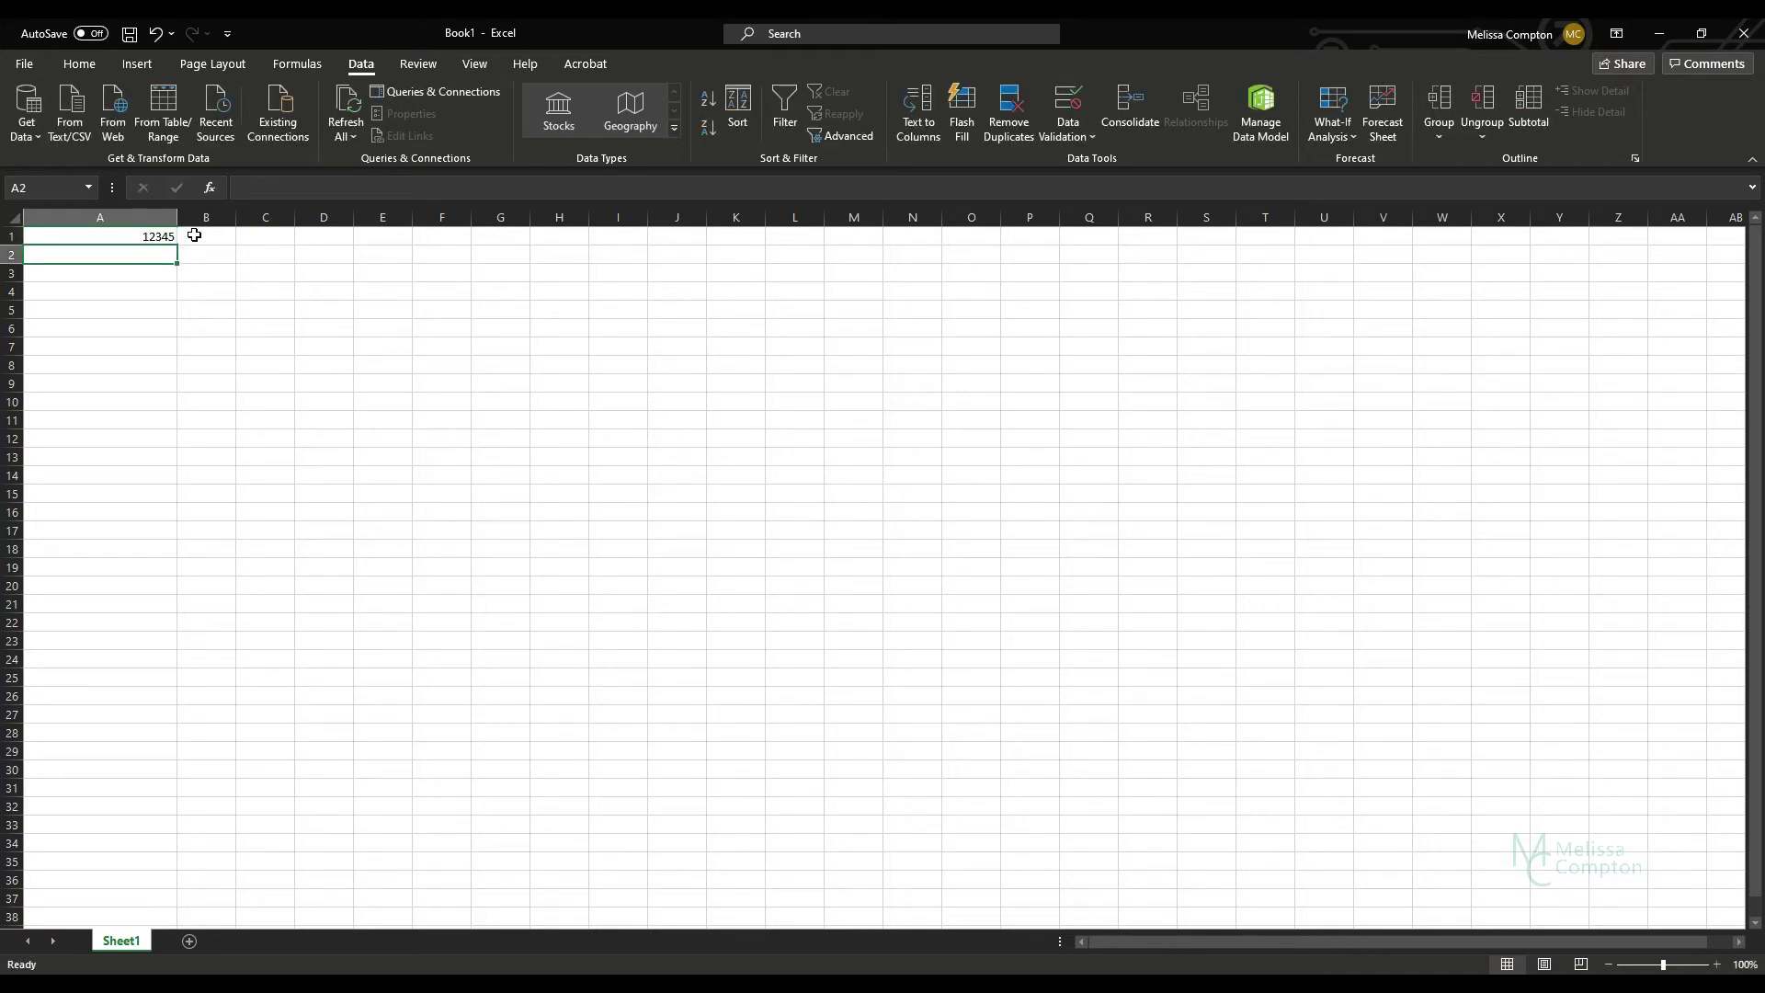
Clear cell A1 and fill its validation rule down through cell A18
click(163, 238)
key(Delete)
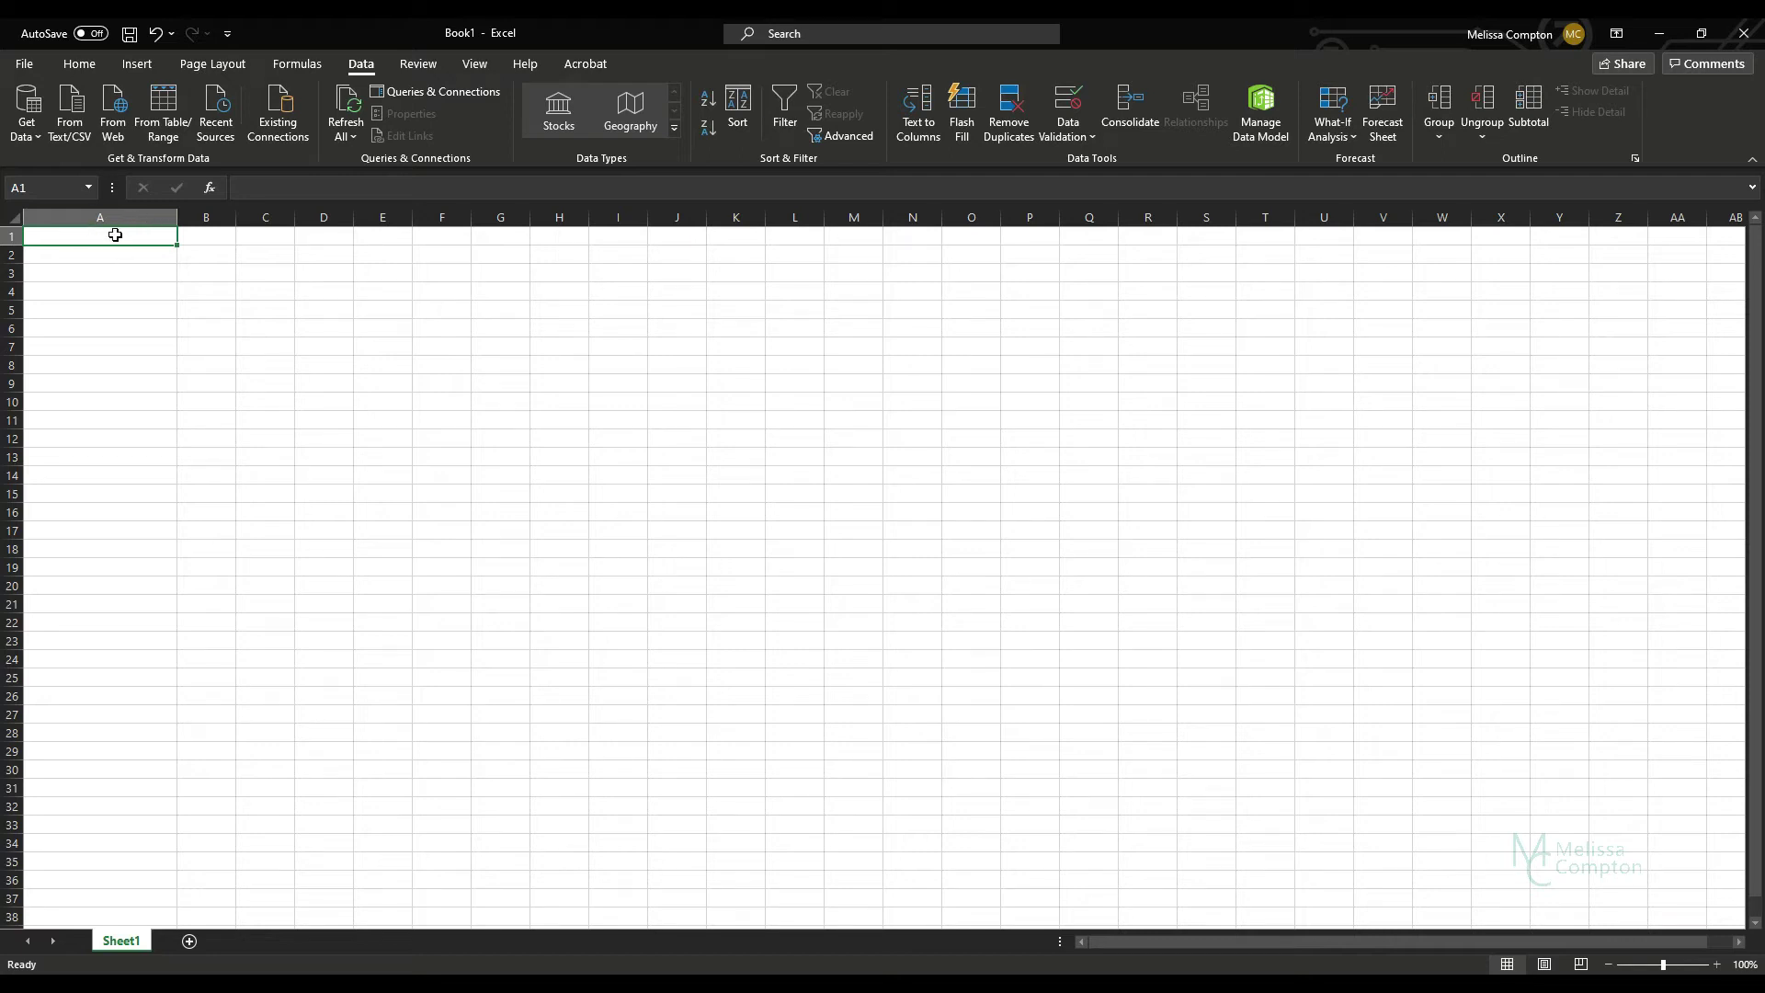
drag(181, 247, 165, 562)
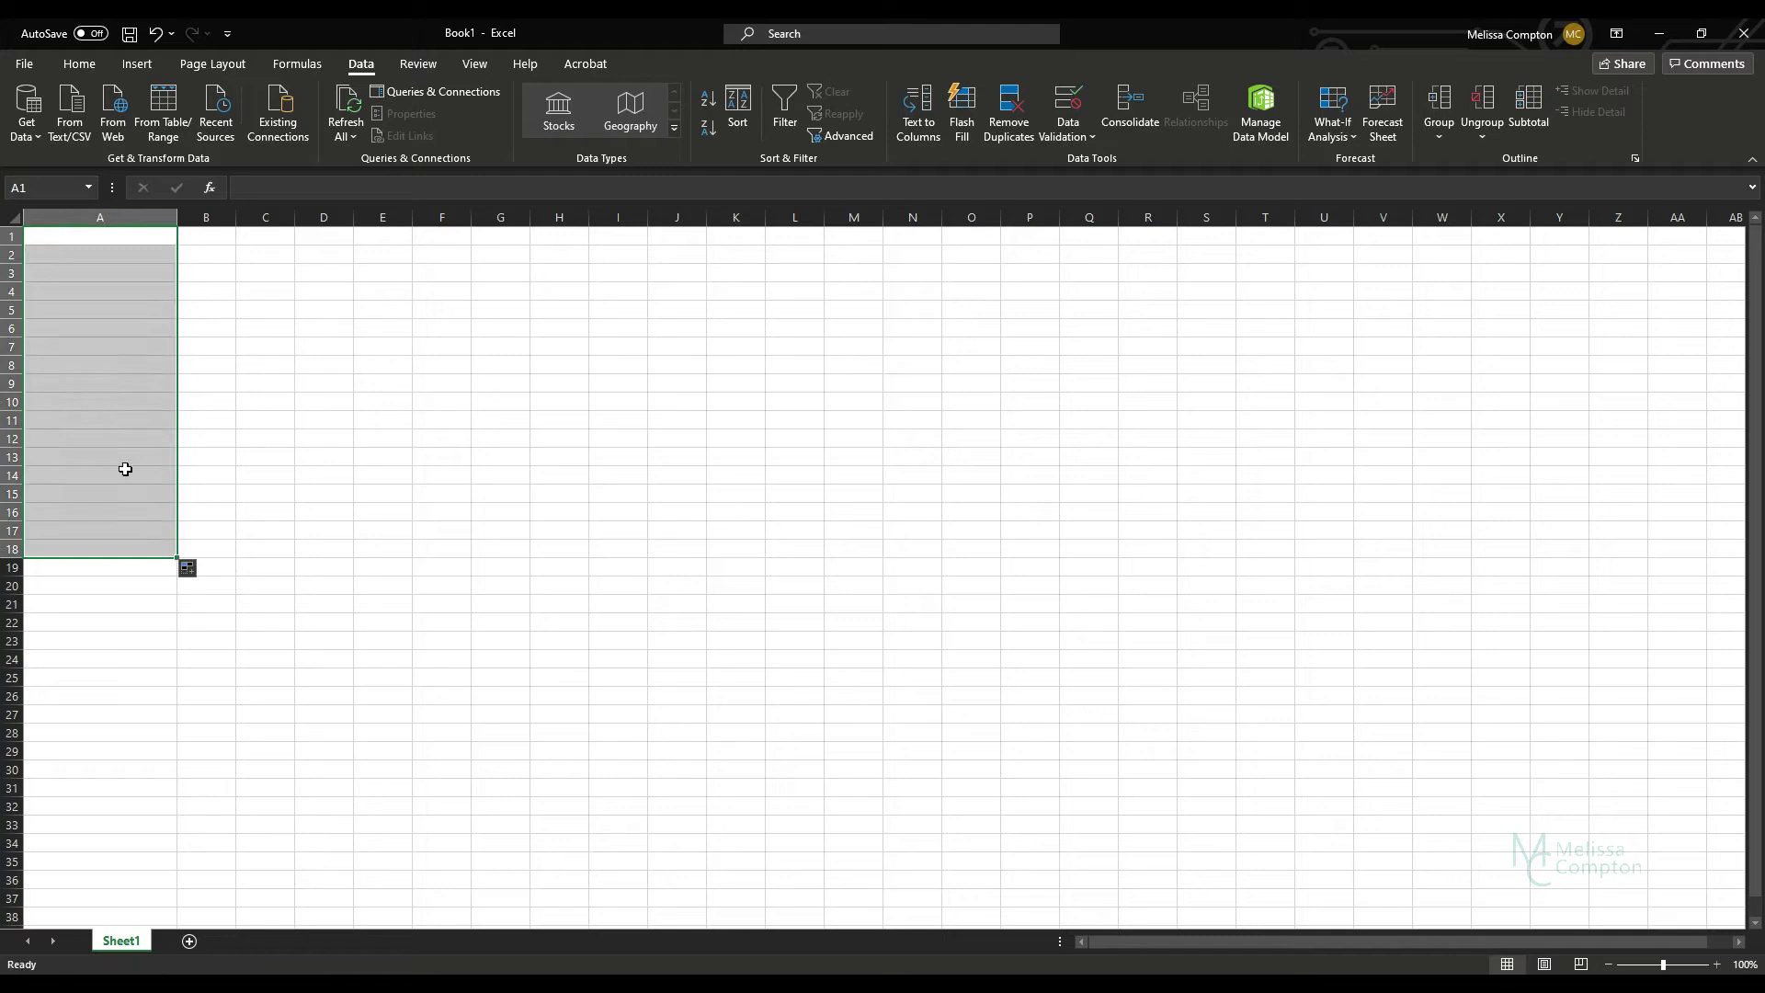
Enter 12345 in cell A1, and try to enter 123456 in cell A2, cancelling that second entry
click(139, 238)
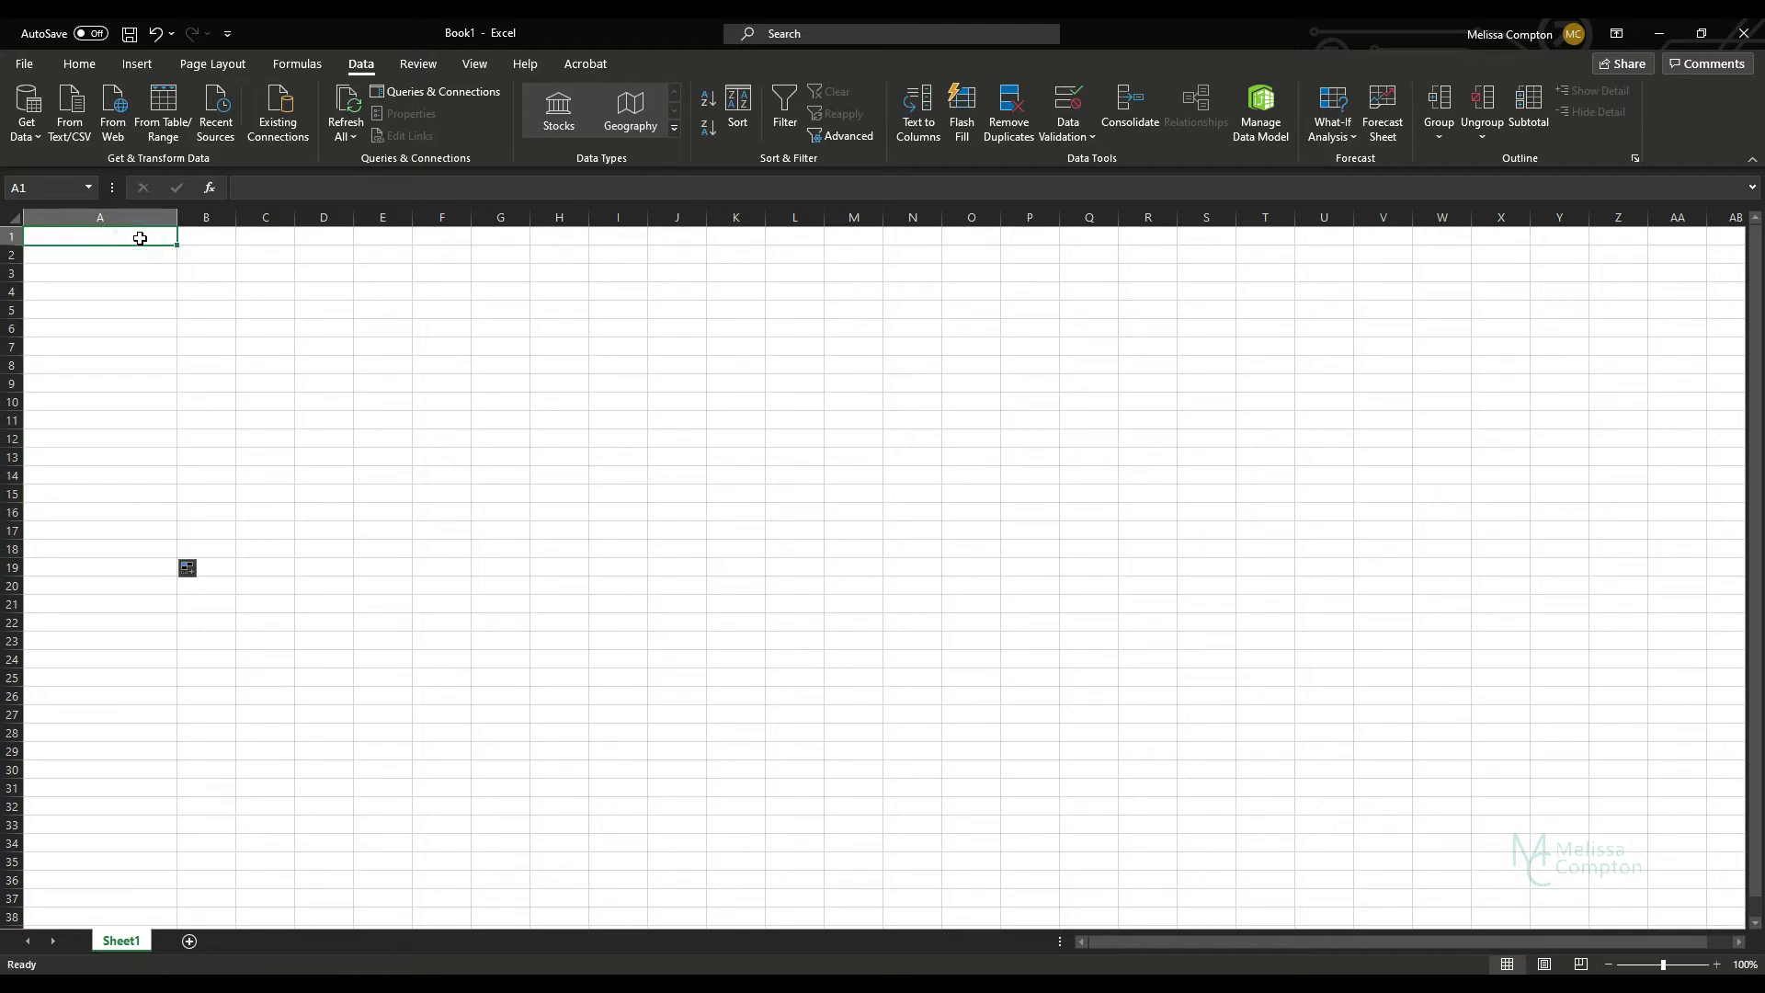
text(12345)
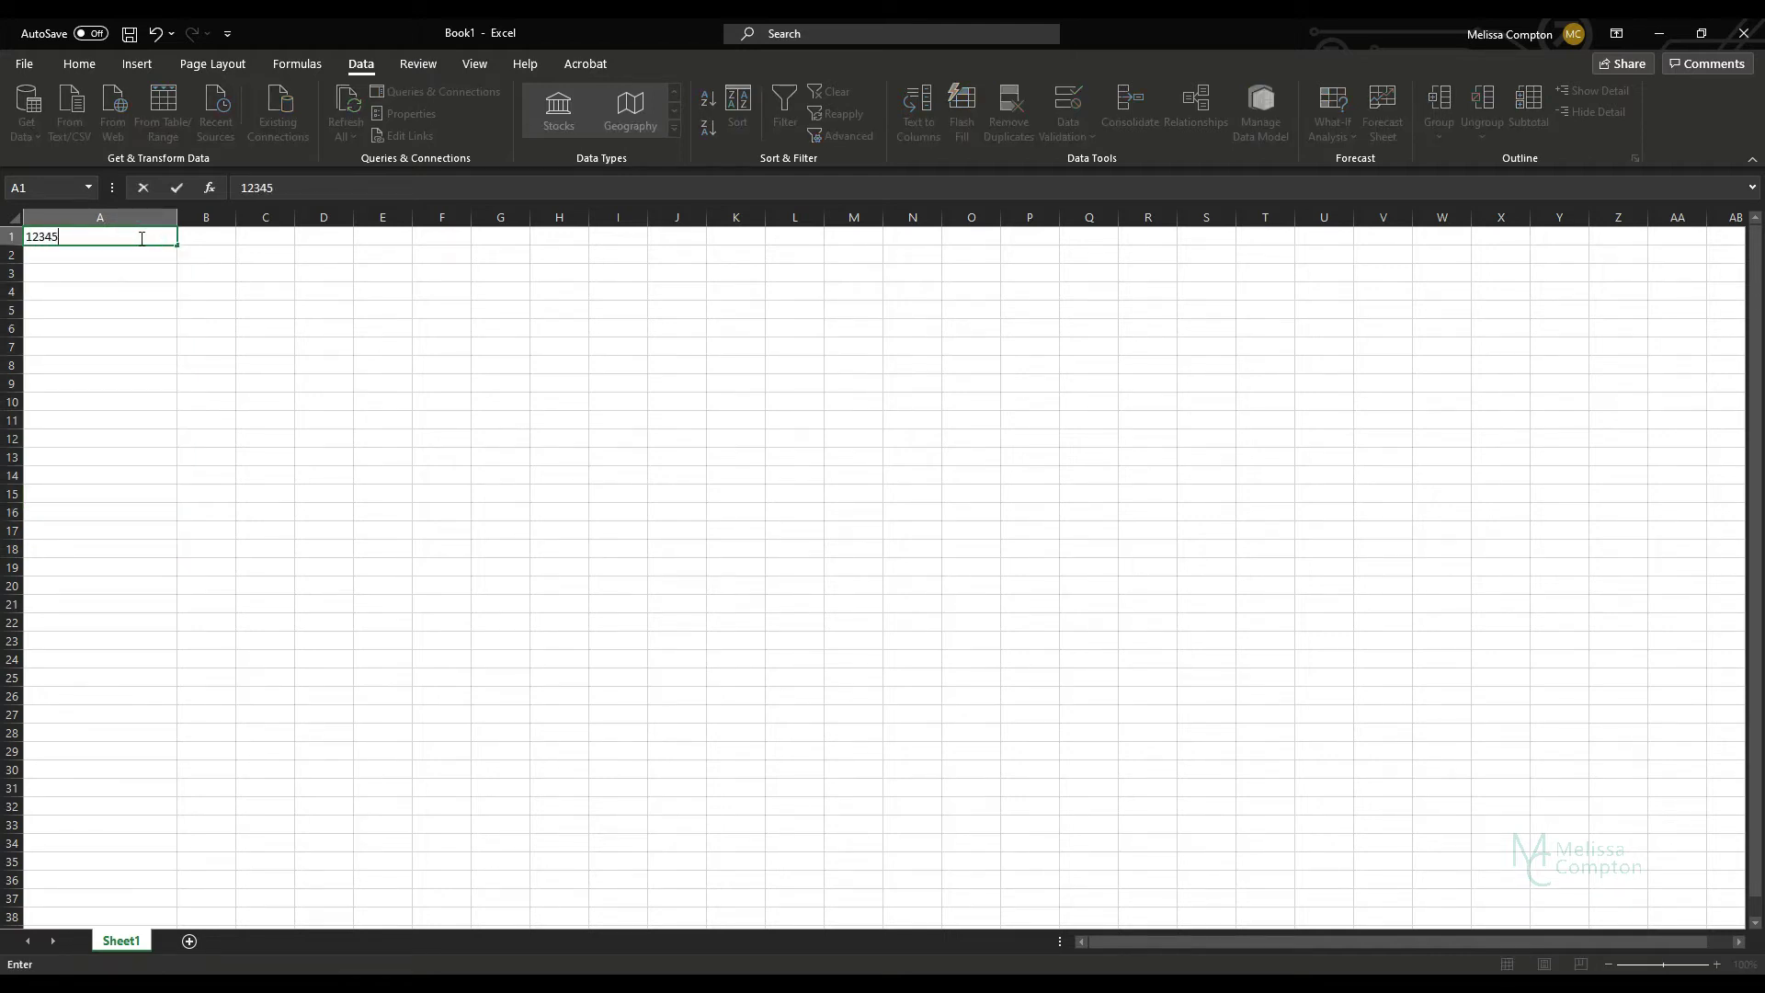
key(Return)
text(123456)
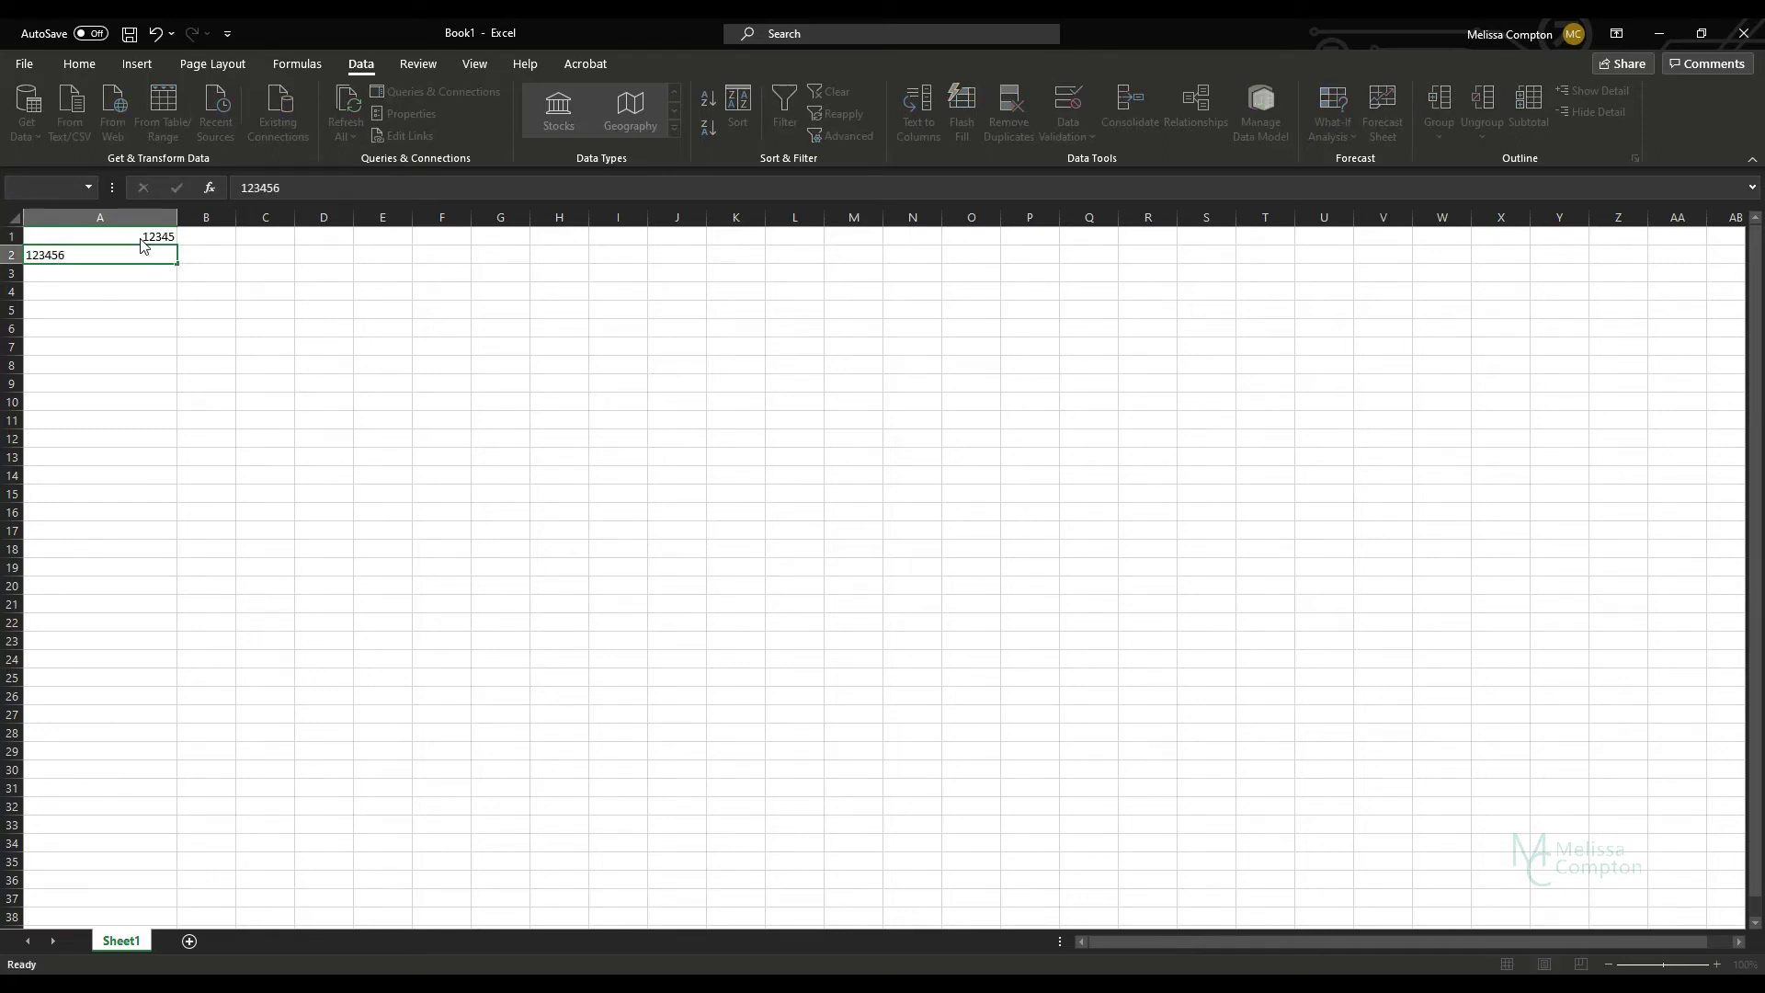
key(Return)
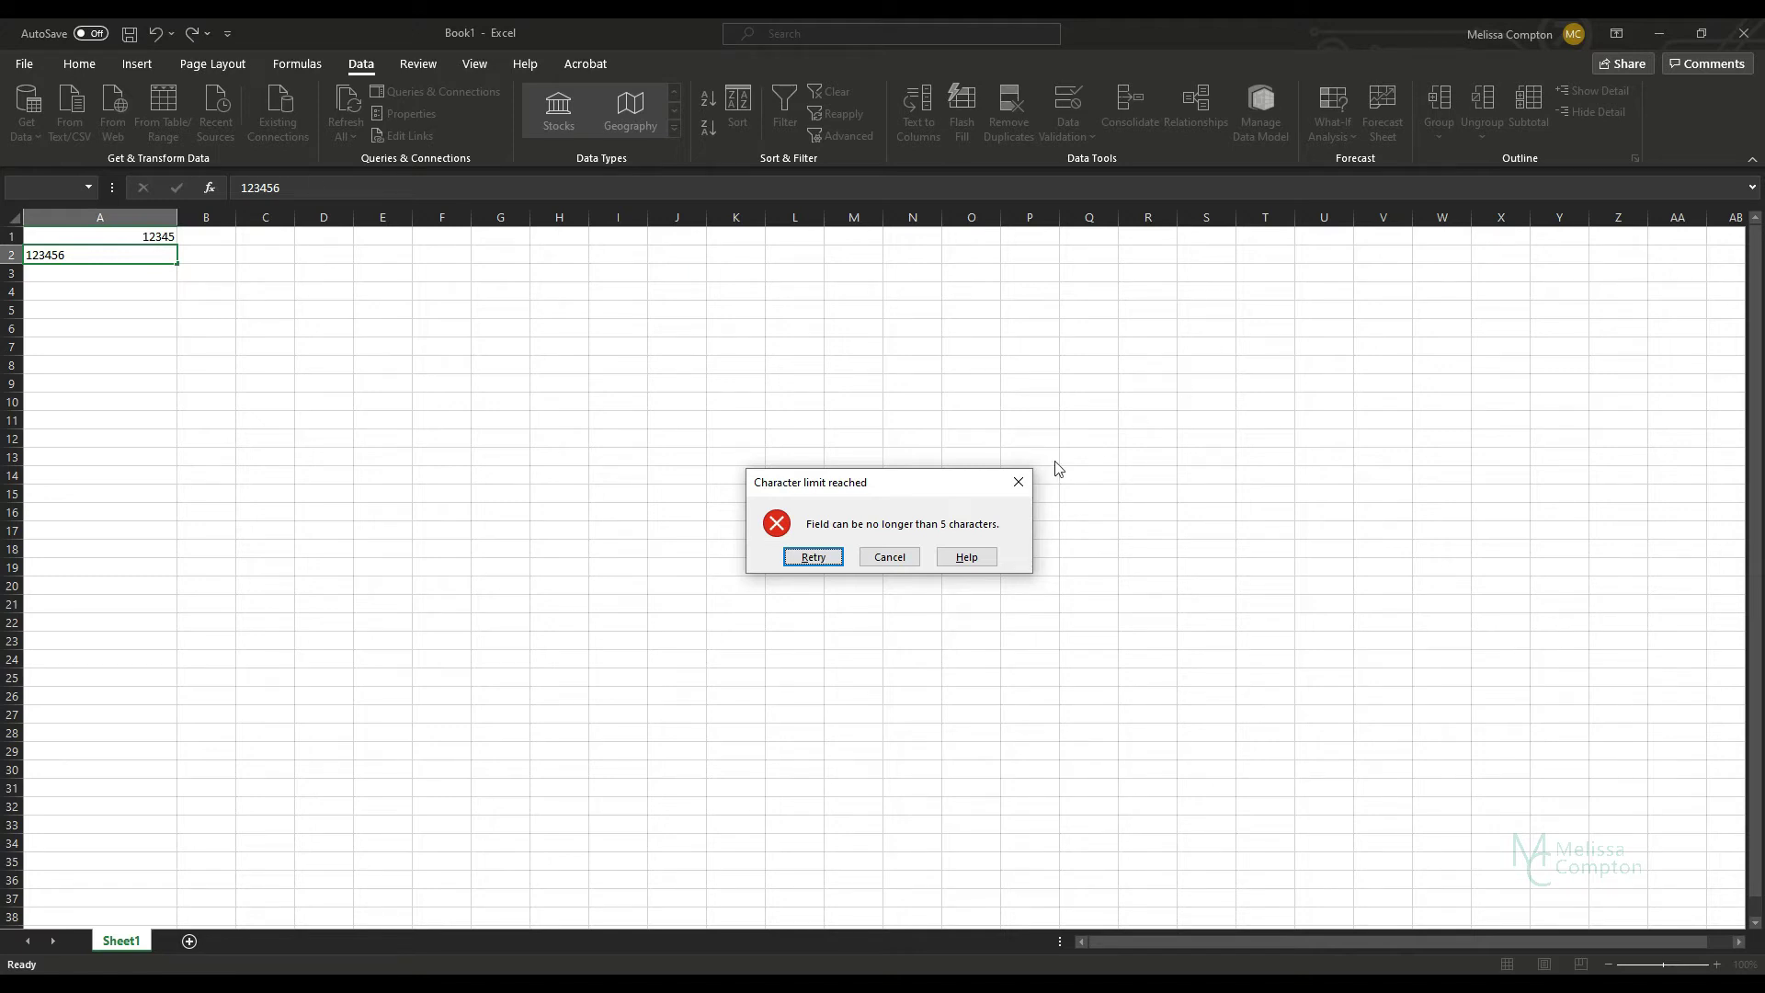
click(894, 557)
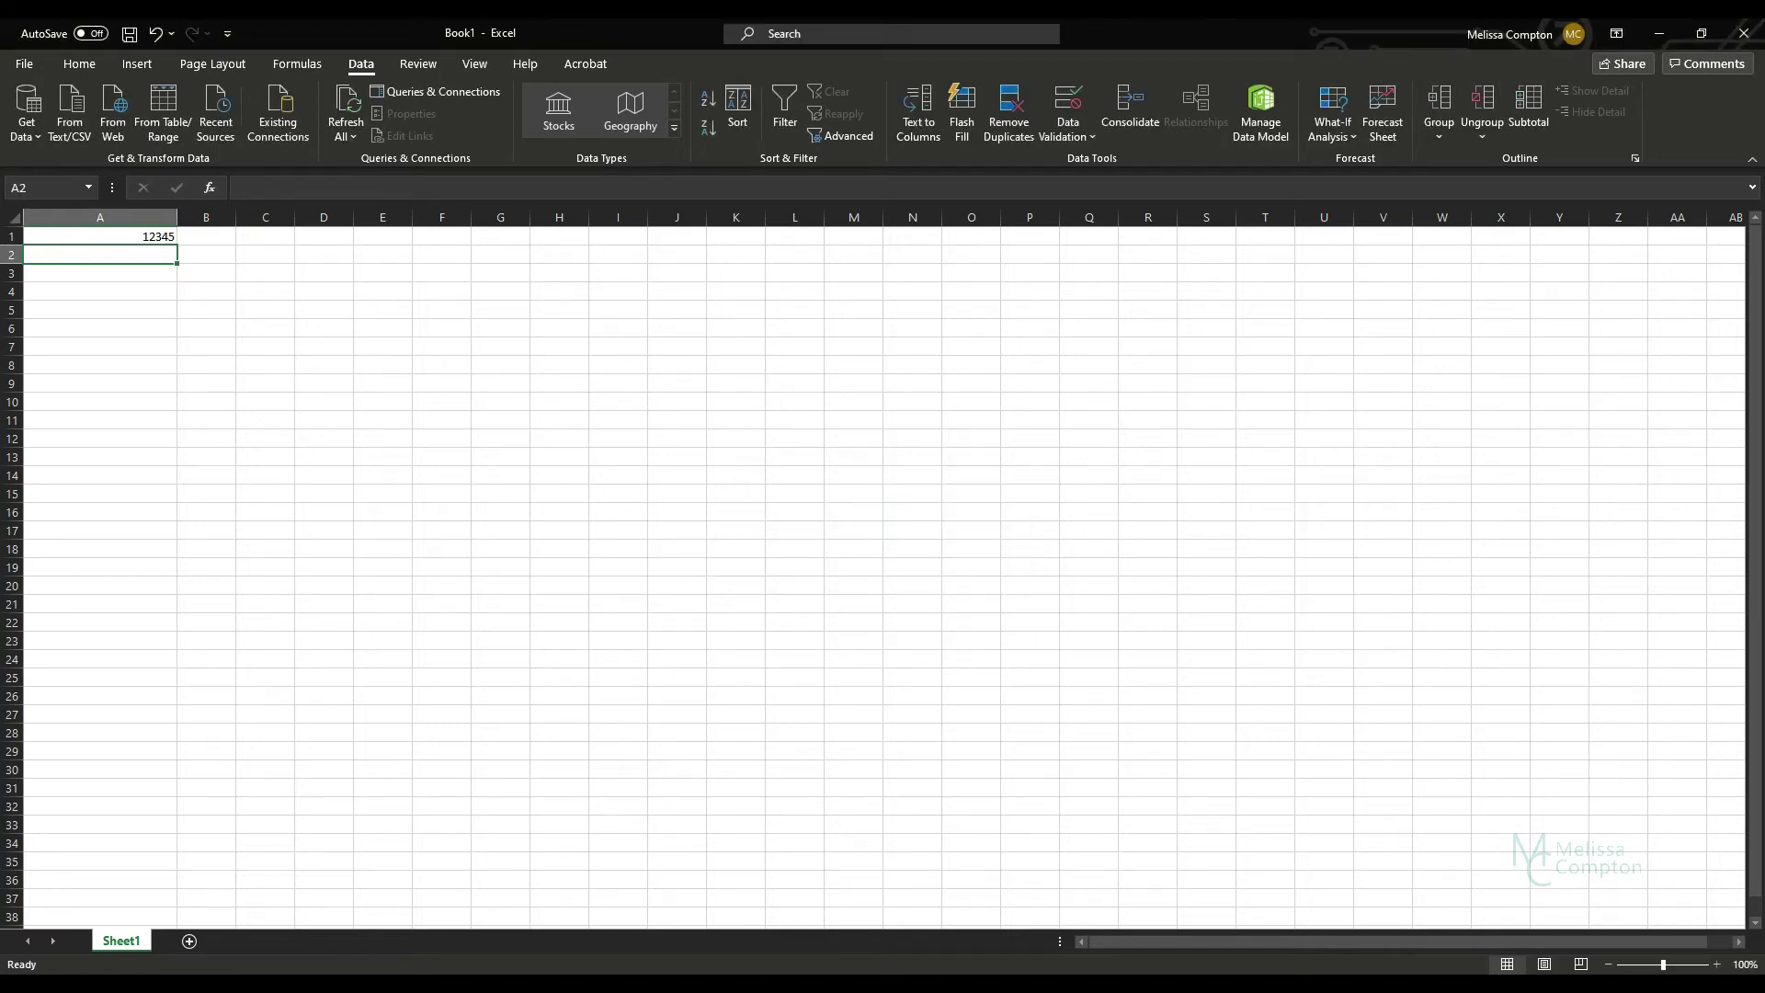
Add list validation to cell B1 with the source apples,oranges,pineapple,grapes,peaches and an in-cell dropdown
click(224, 236)
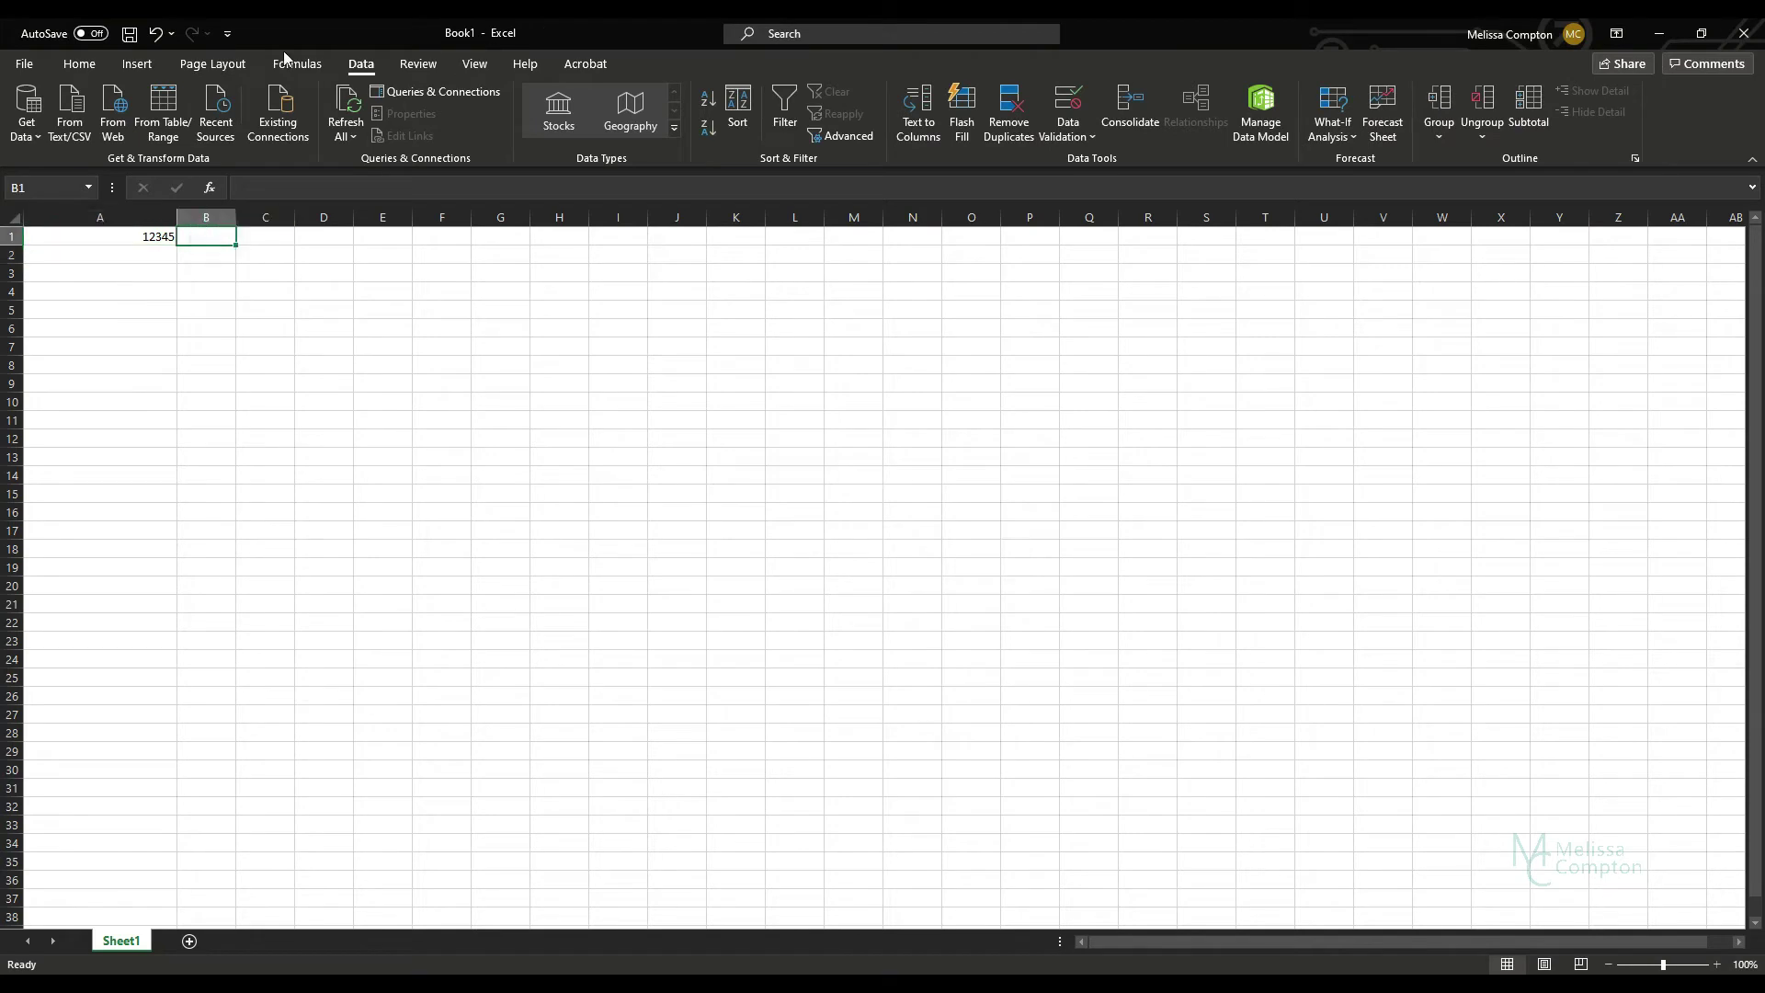
click(363, 63)
click(1087, 137)
click(1100, 163)
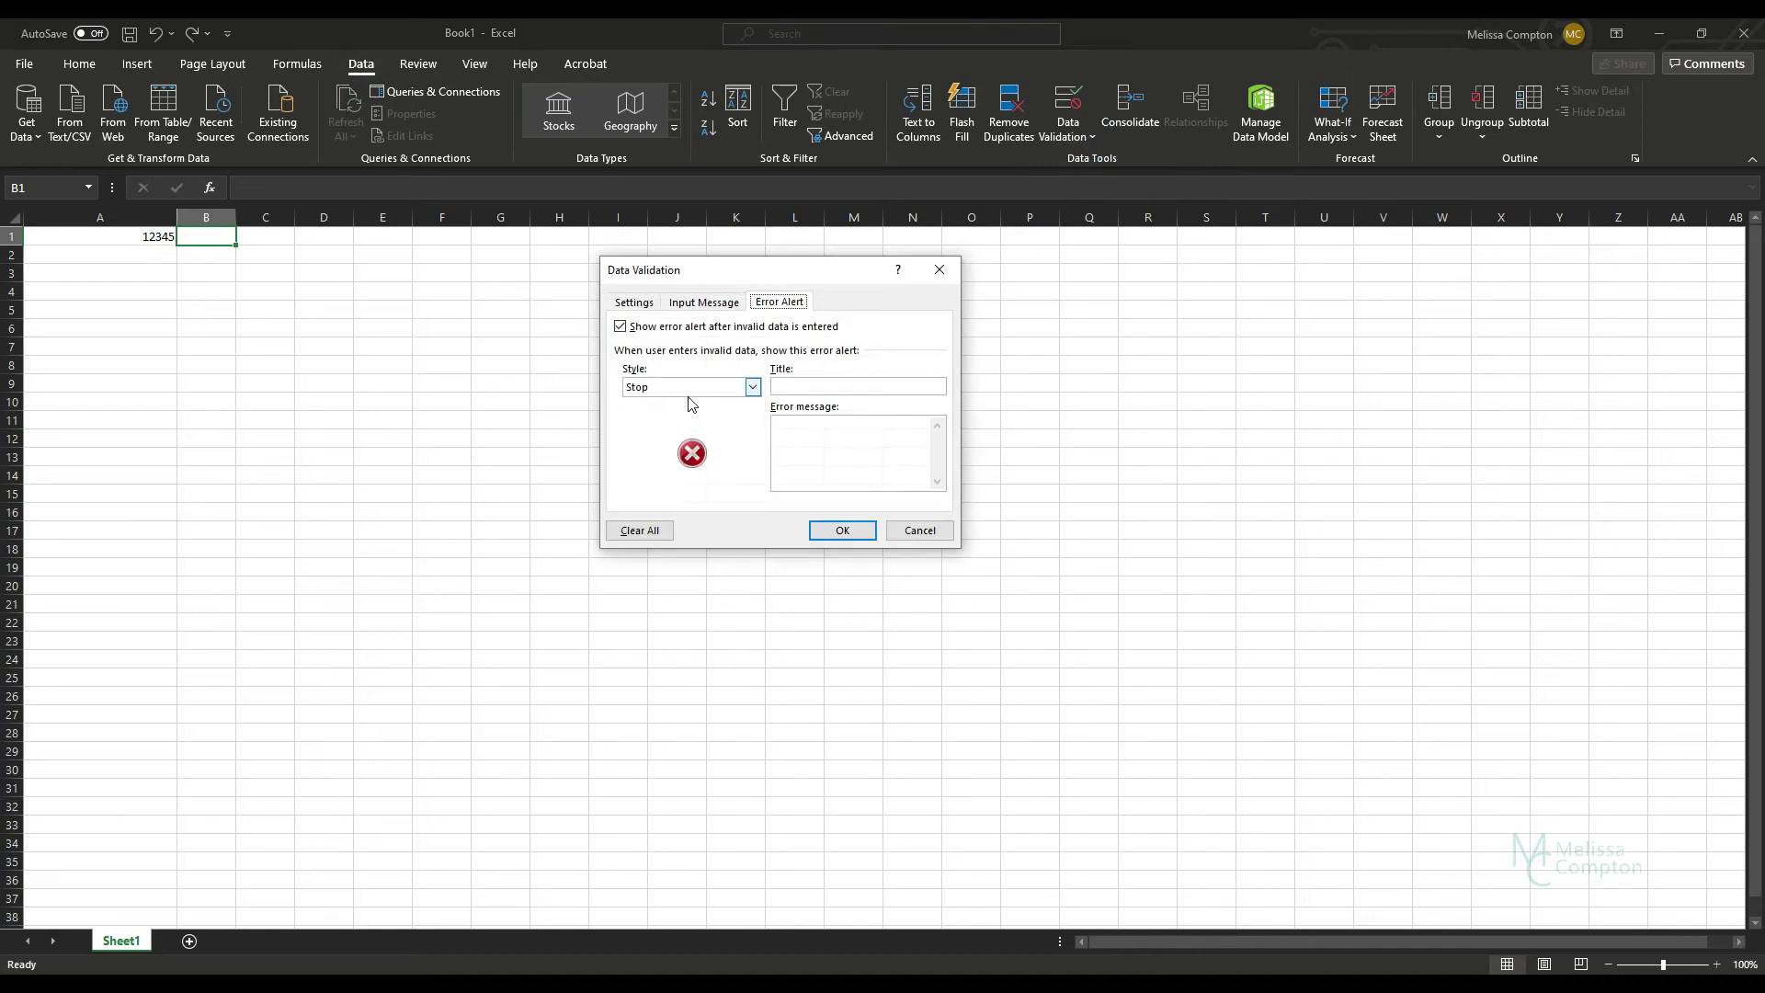
click(643, 308)
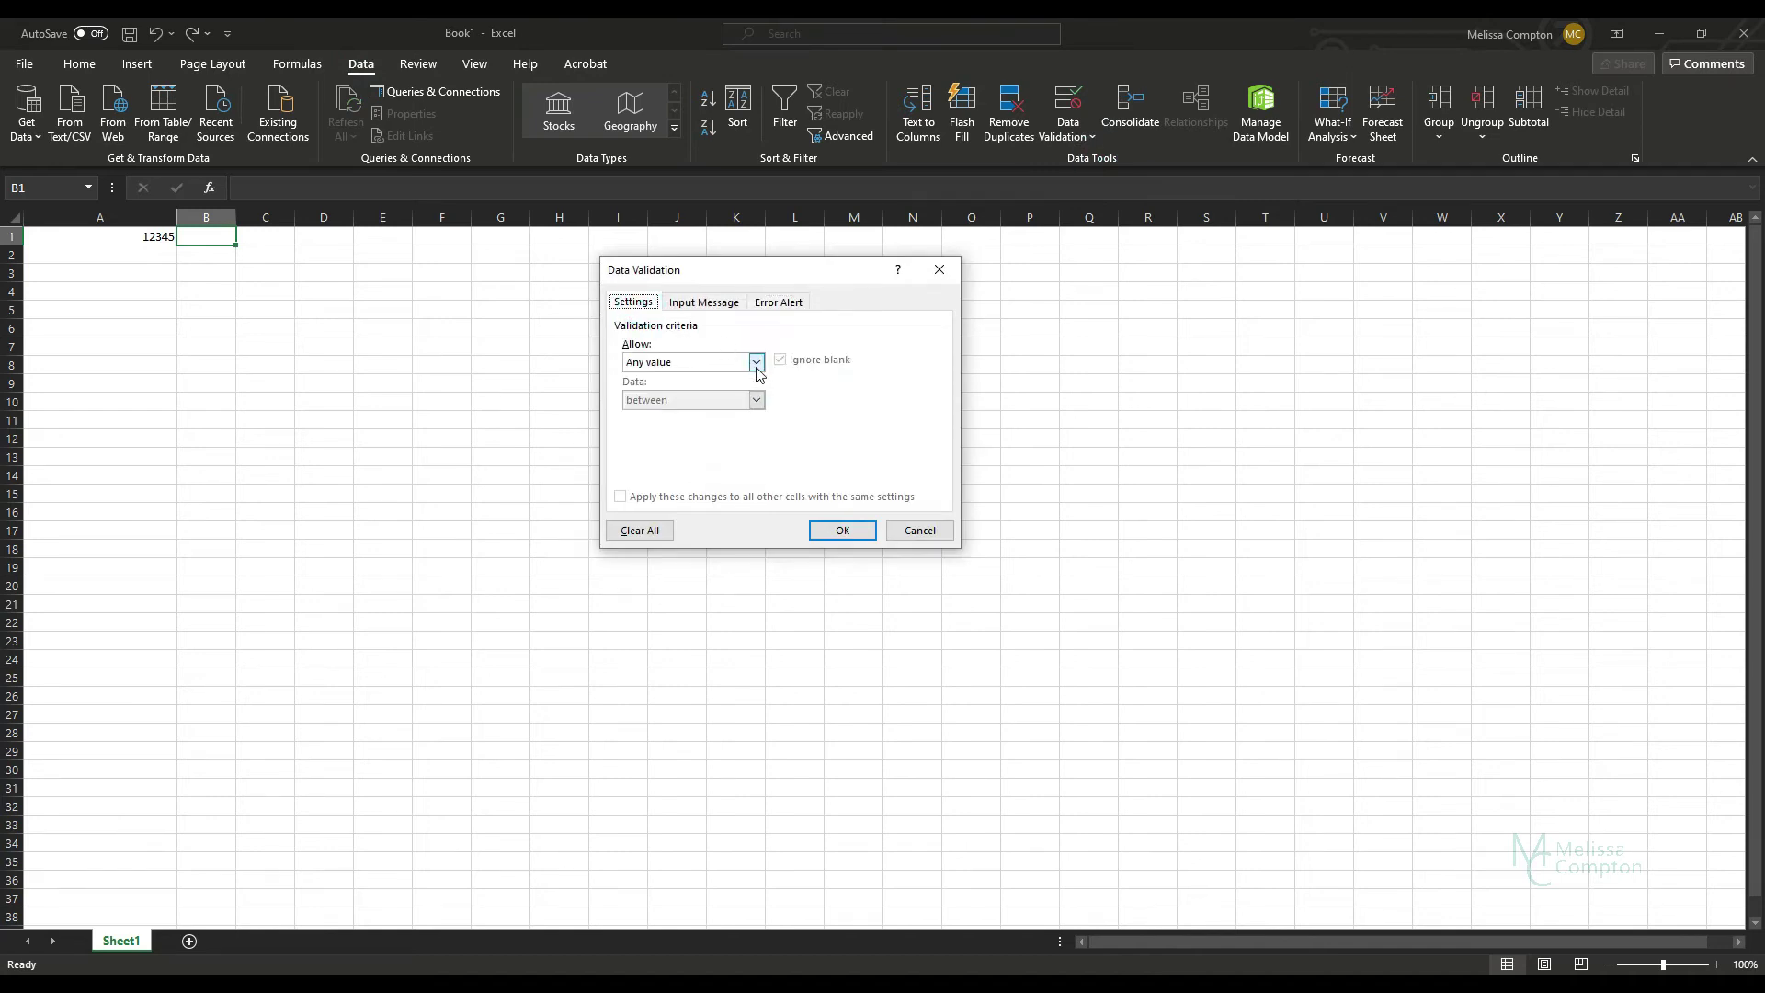
click(756, 362)
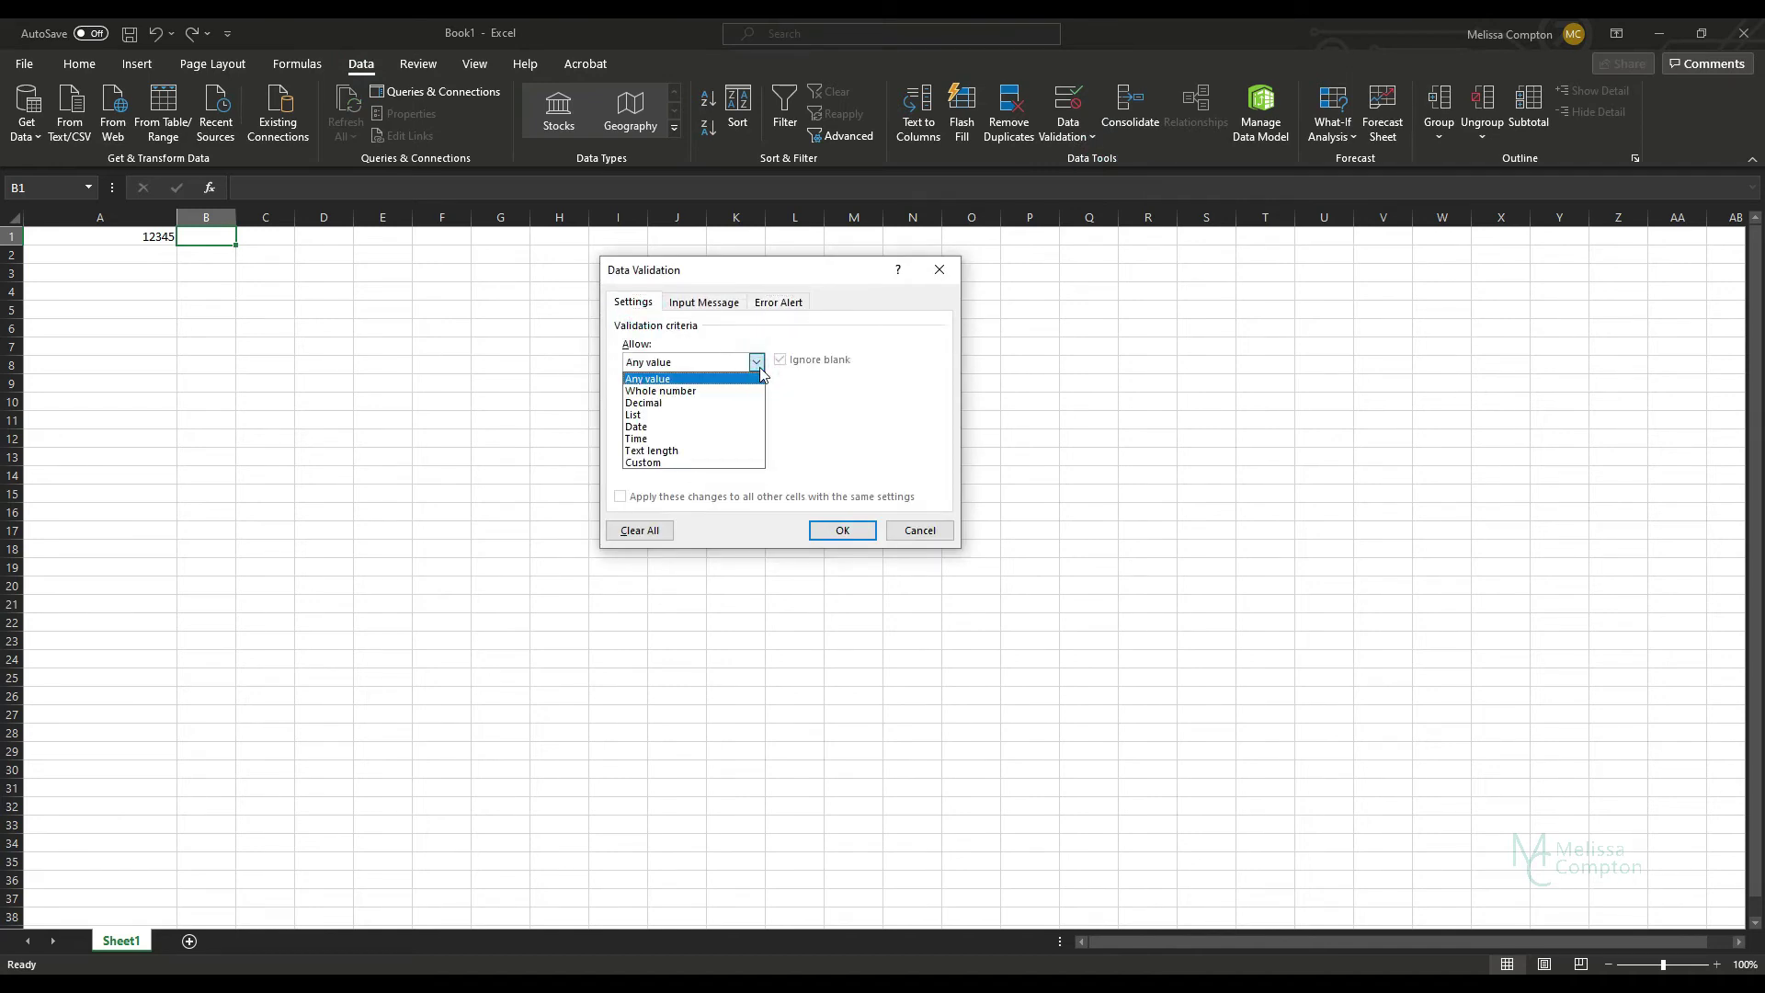
click(676, 415)
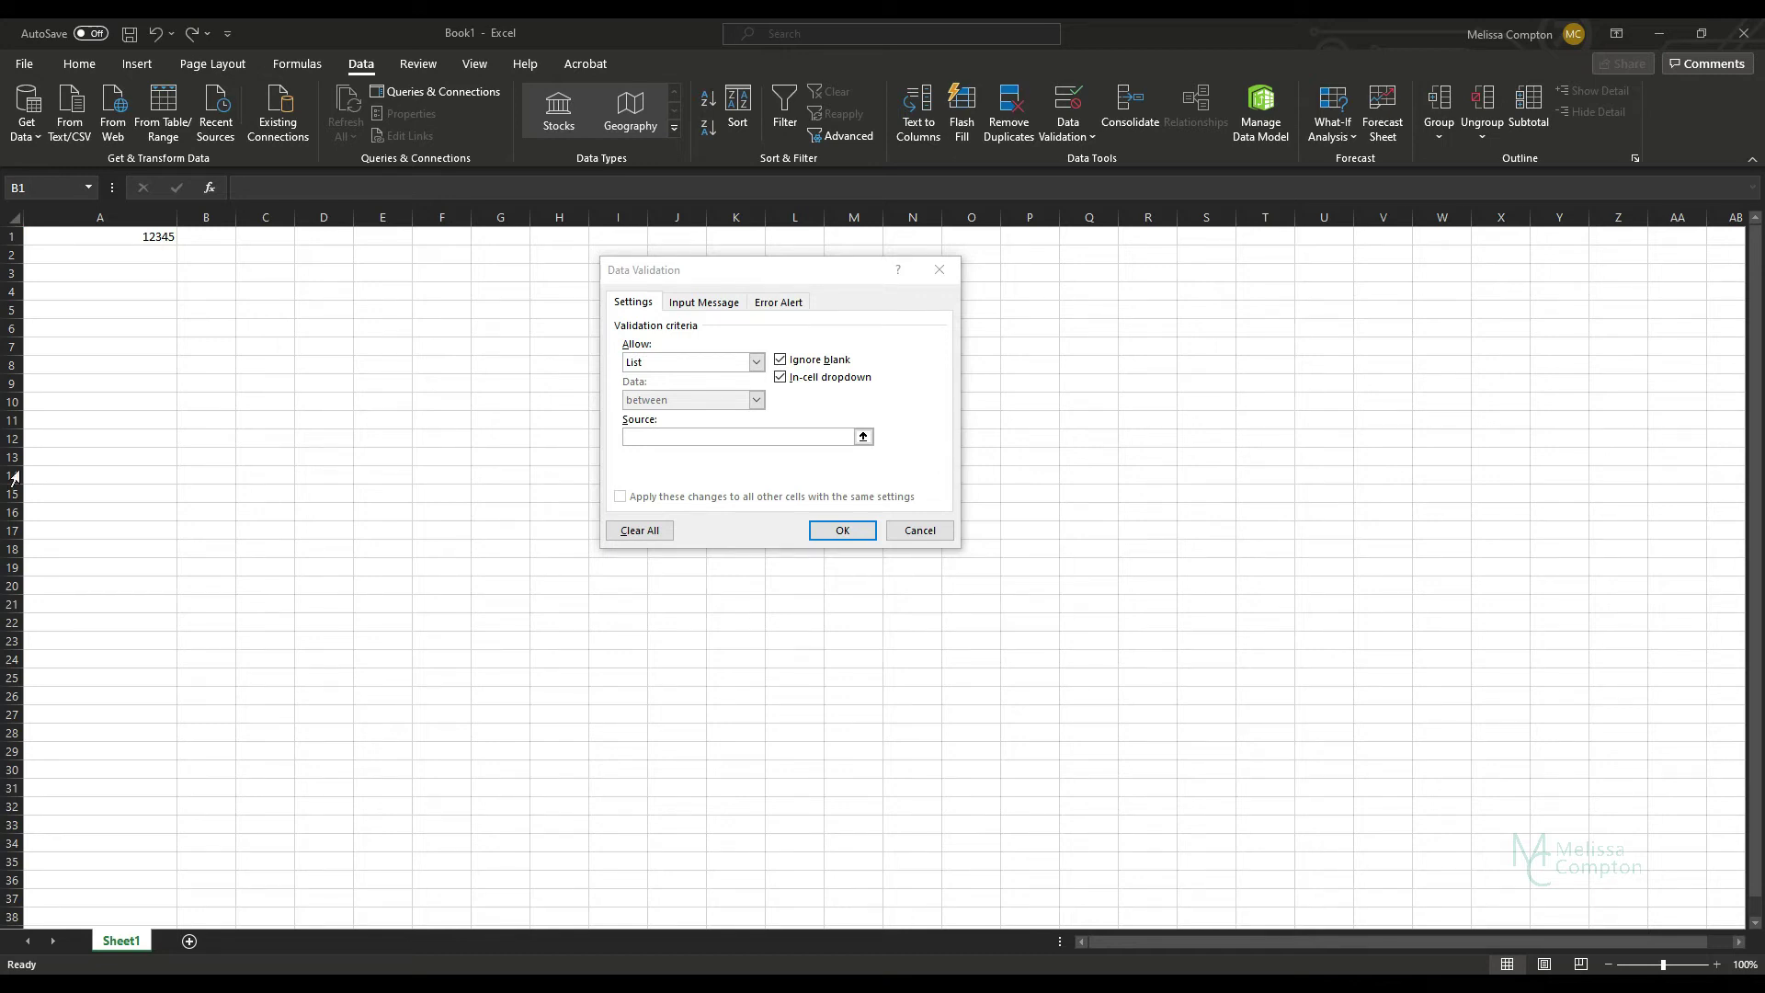
click(662, 437)
text(apples,oranges,pineapple,grapes,peaches)
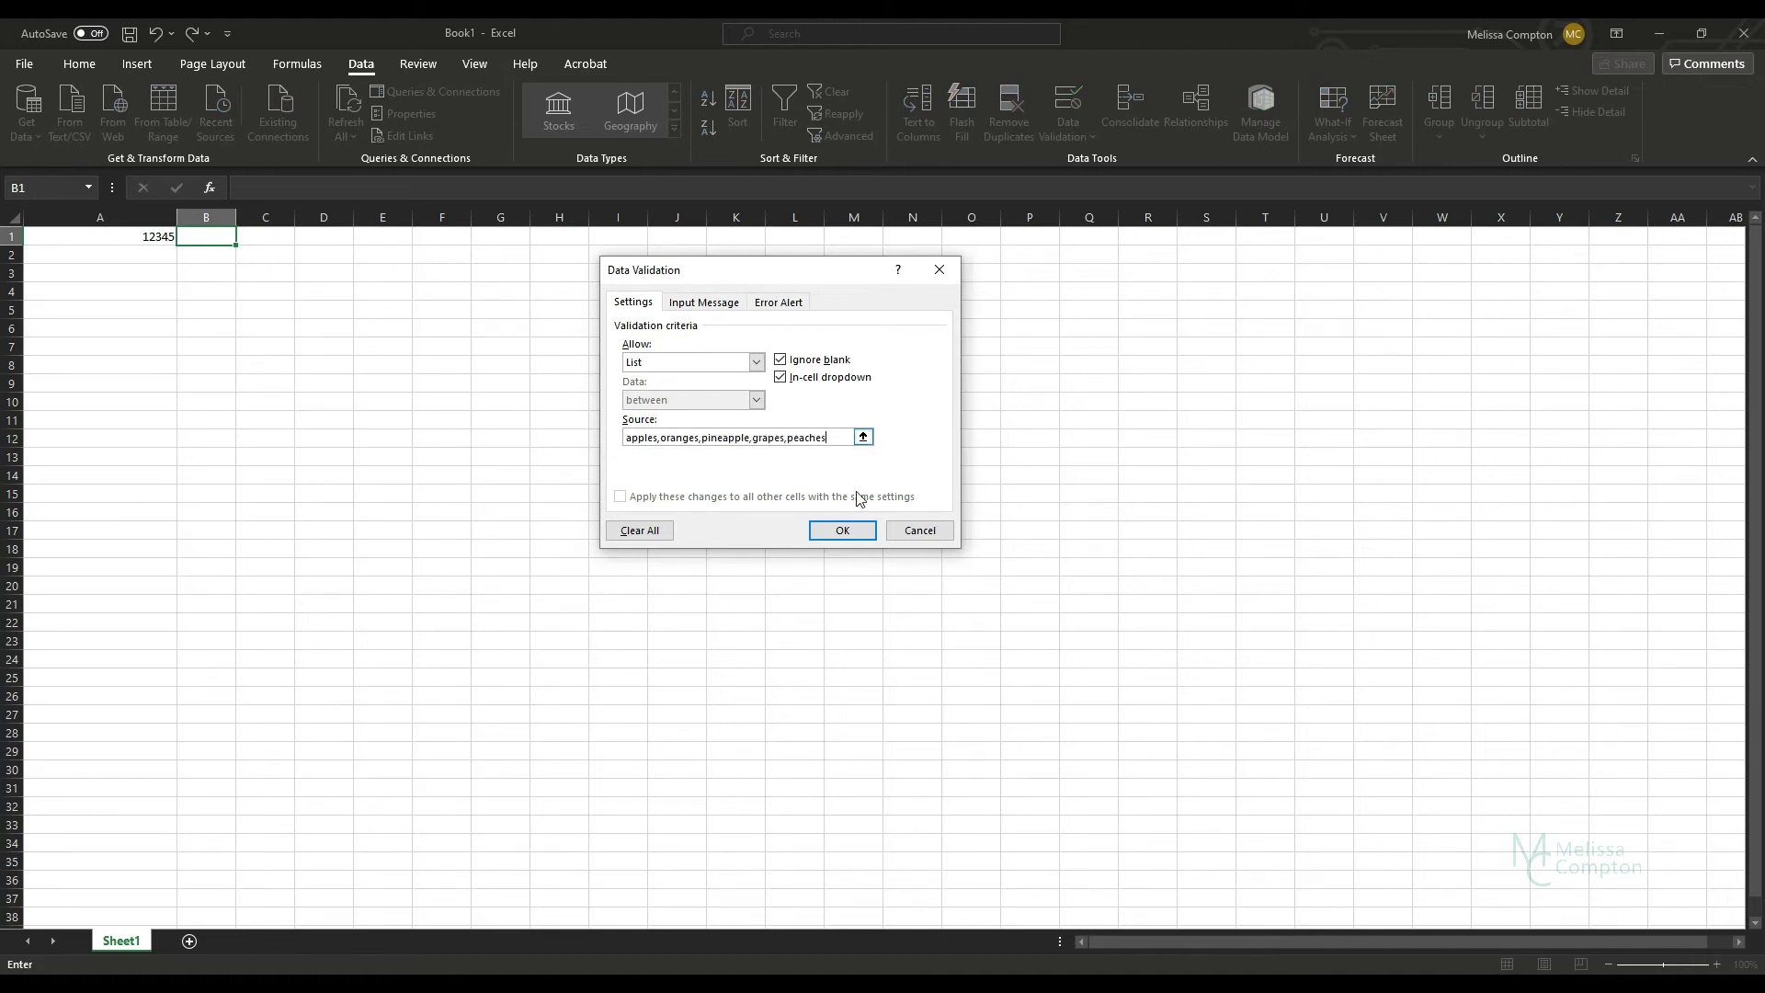
click(842, 532)
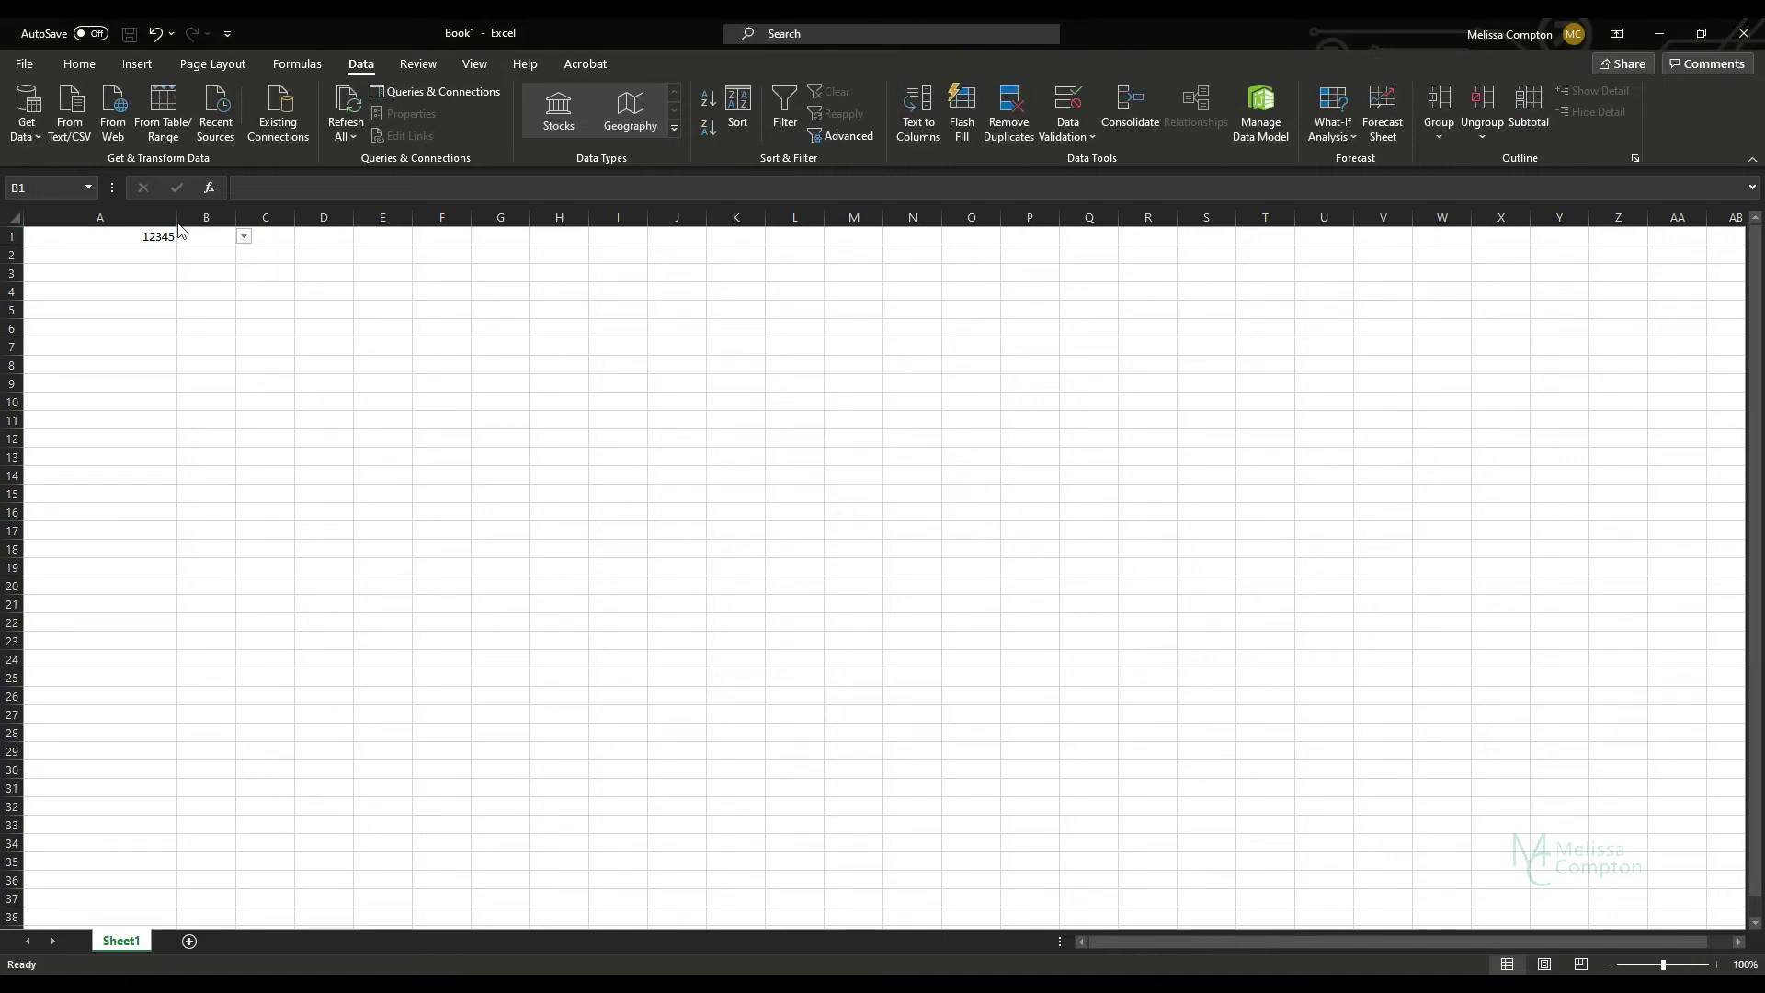
Check the choices in cell B1's dropdown and fill its validation rule down through cell B10
click(244, 238)
click(244, 237)
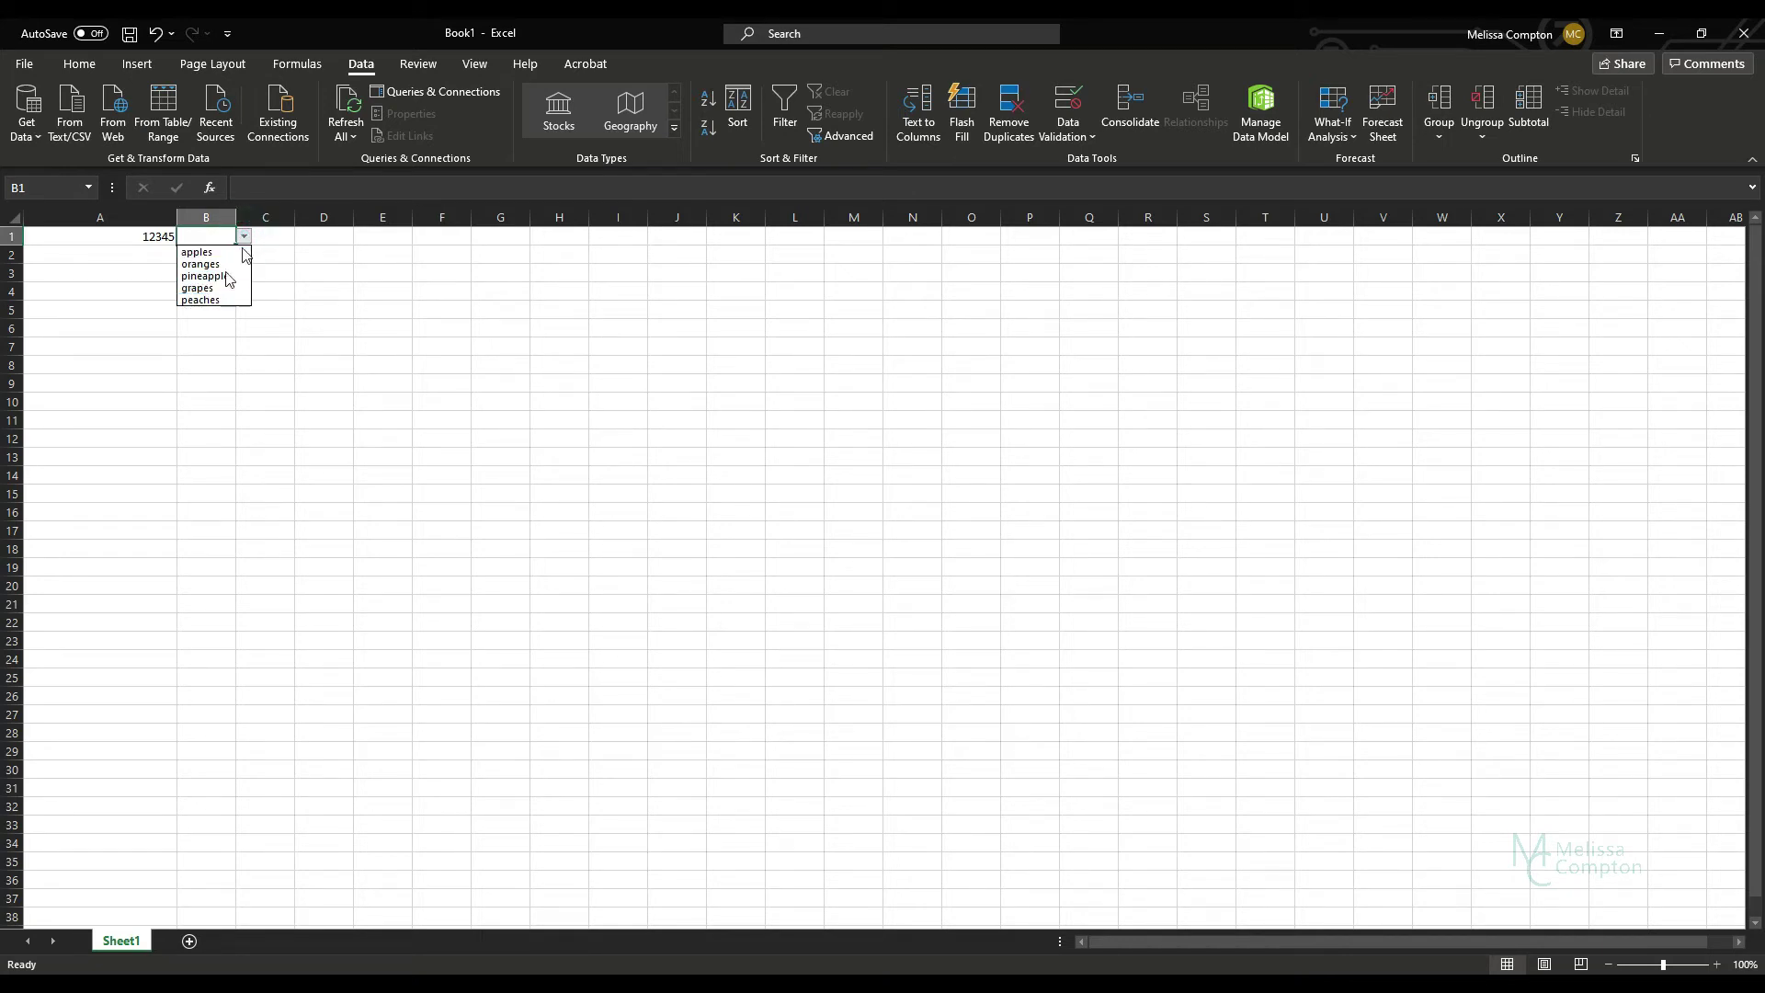
click(244, 239)
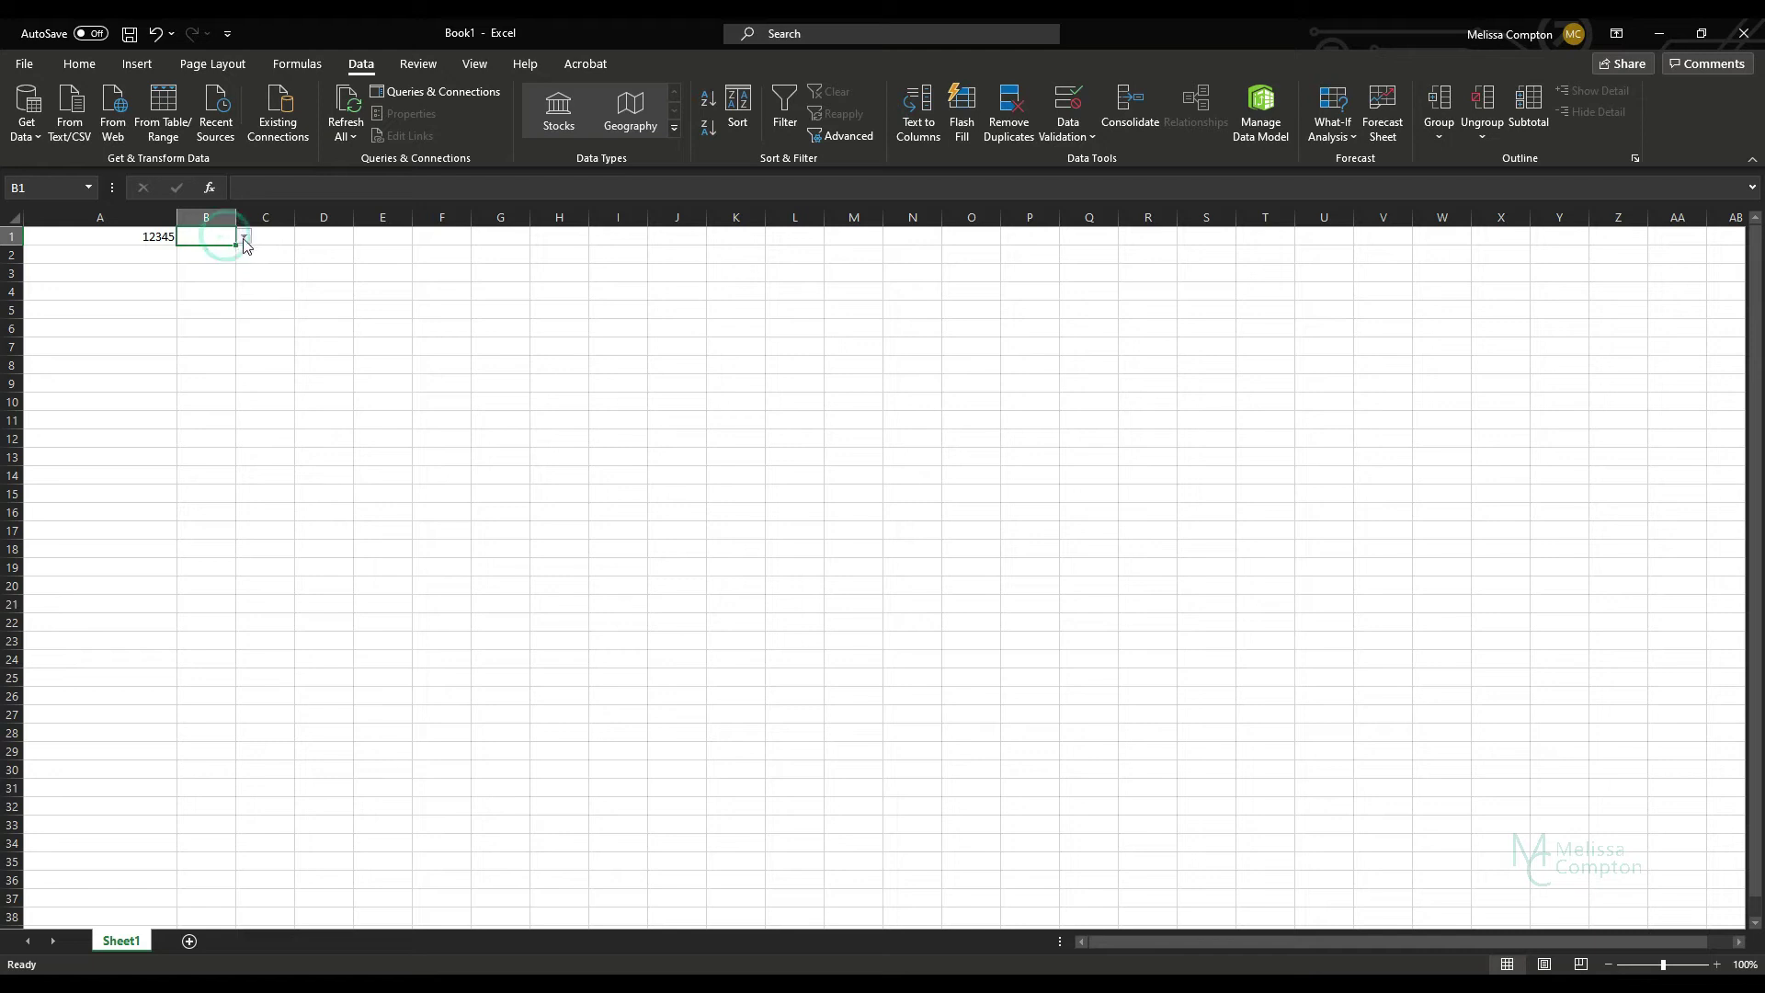
drag(237, 247, 229, 411)
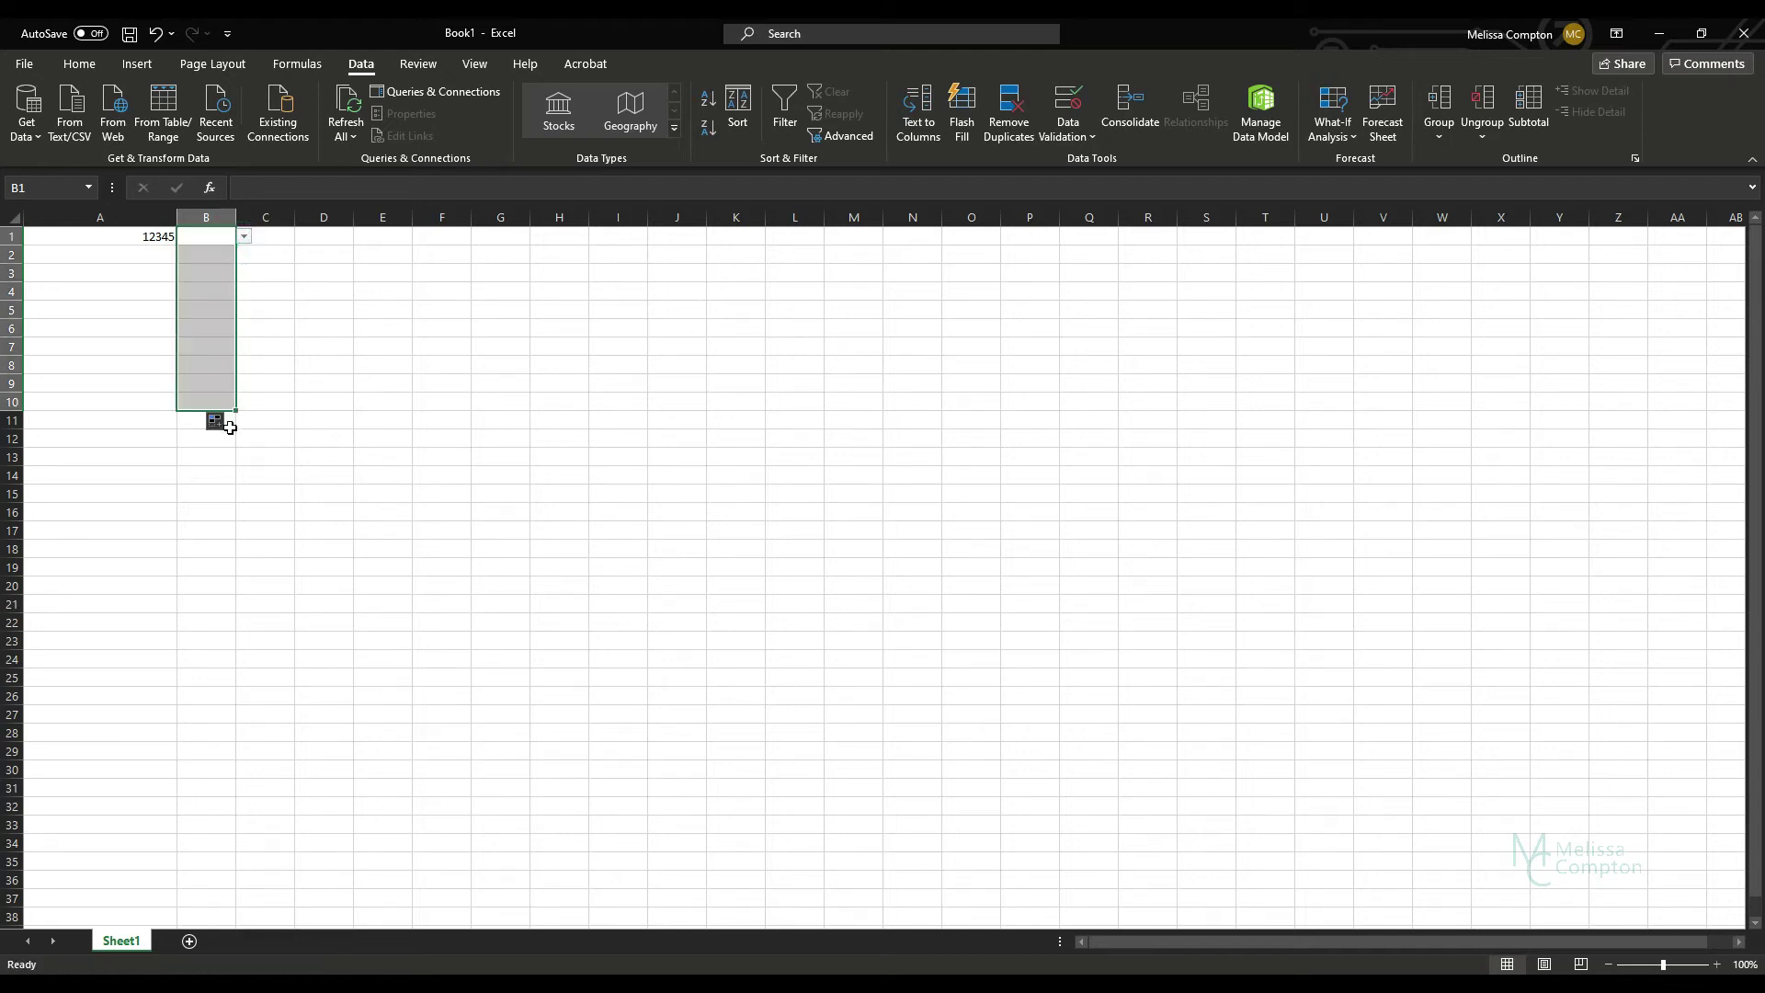
Choose oranges in cell B1, peaches in B2 and pineapple in B3 from their dropdown lists
click(232, 237)
click(243, 237)
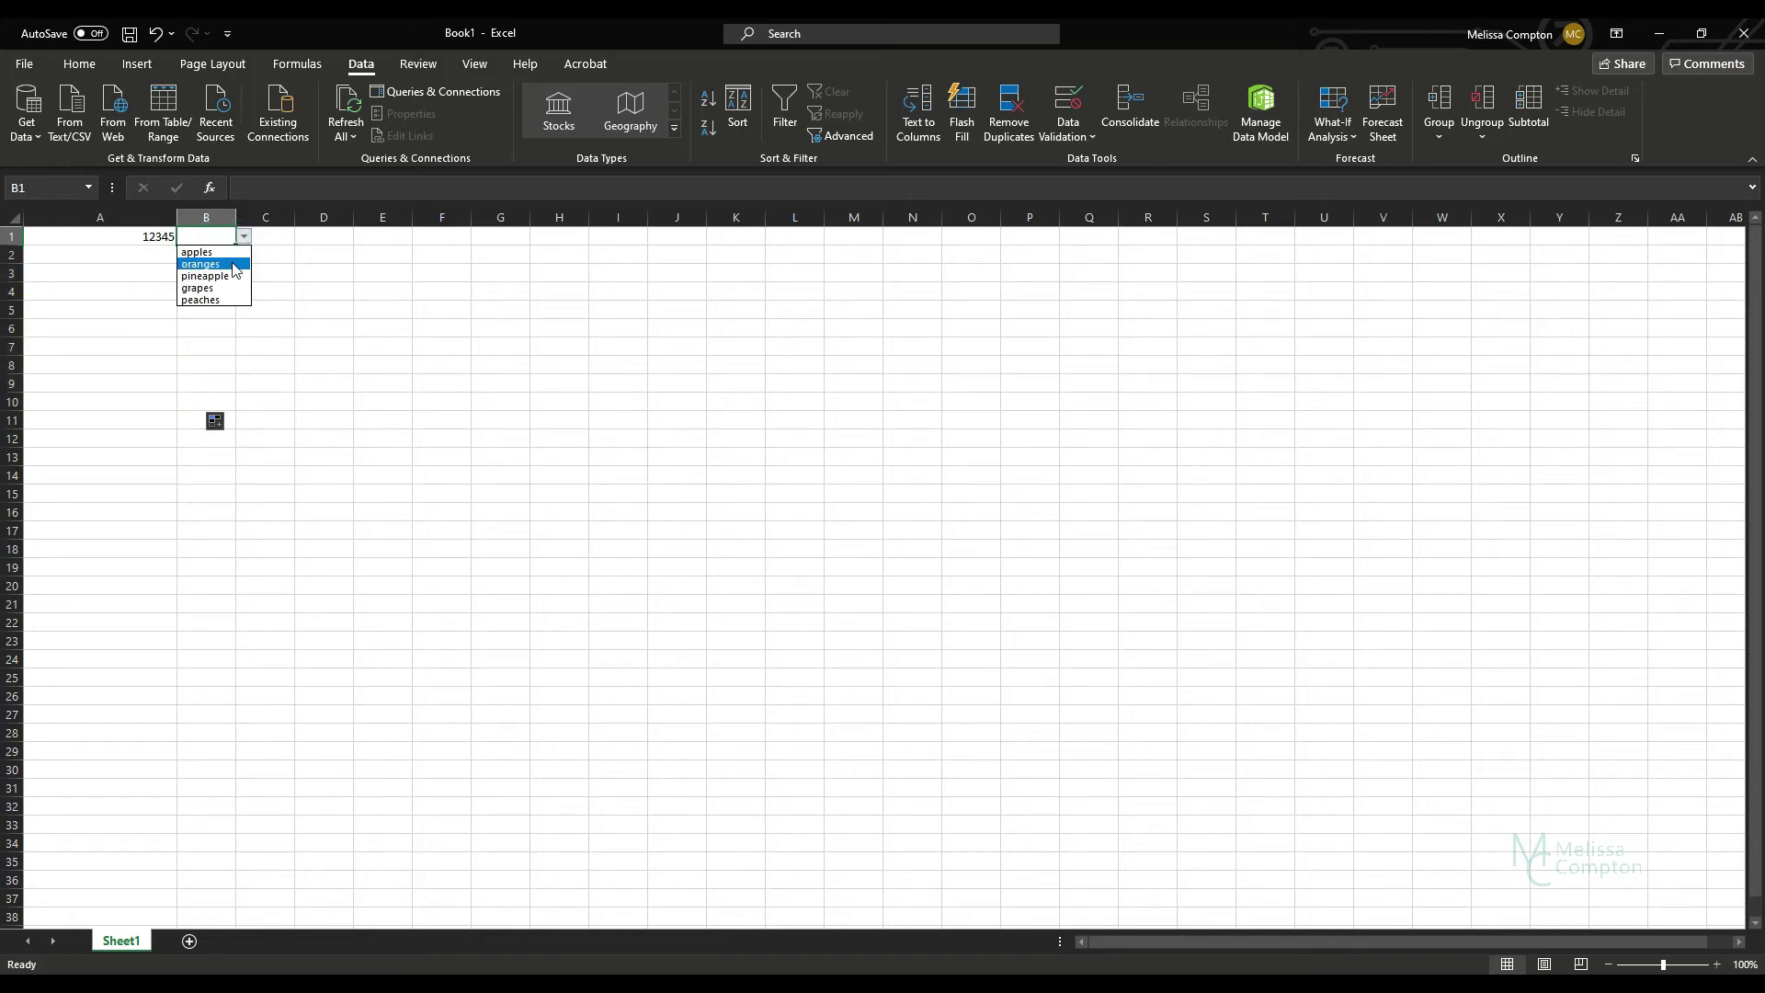
click(219, 268)
click(216, 255)
click(244, 255)
click(230, 319)
click(219, 273)
click(244, 273)
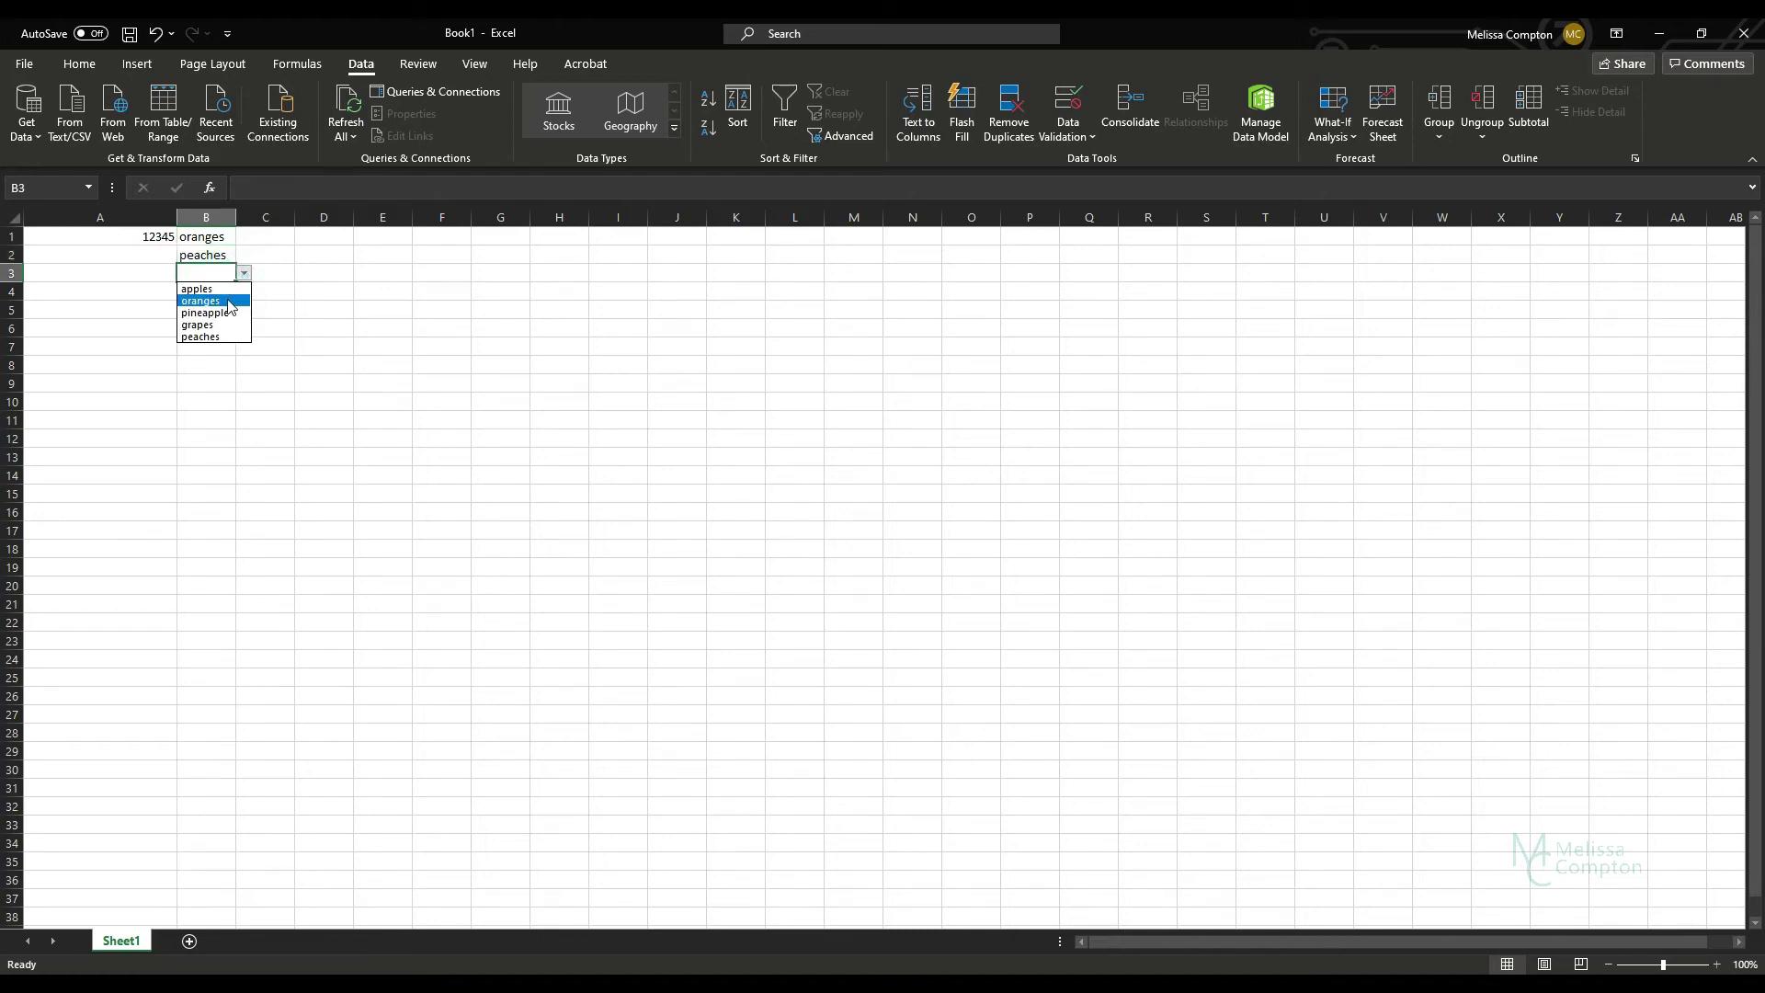
click(224, 309)
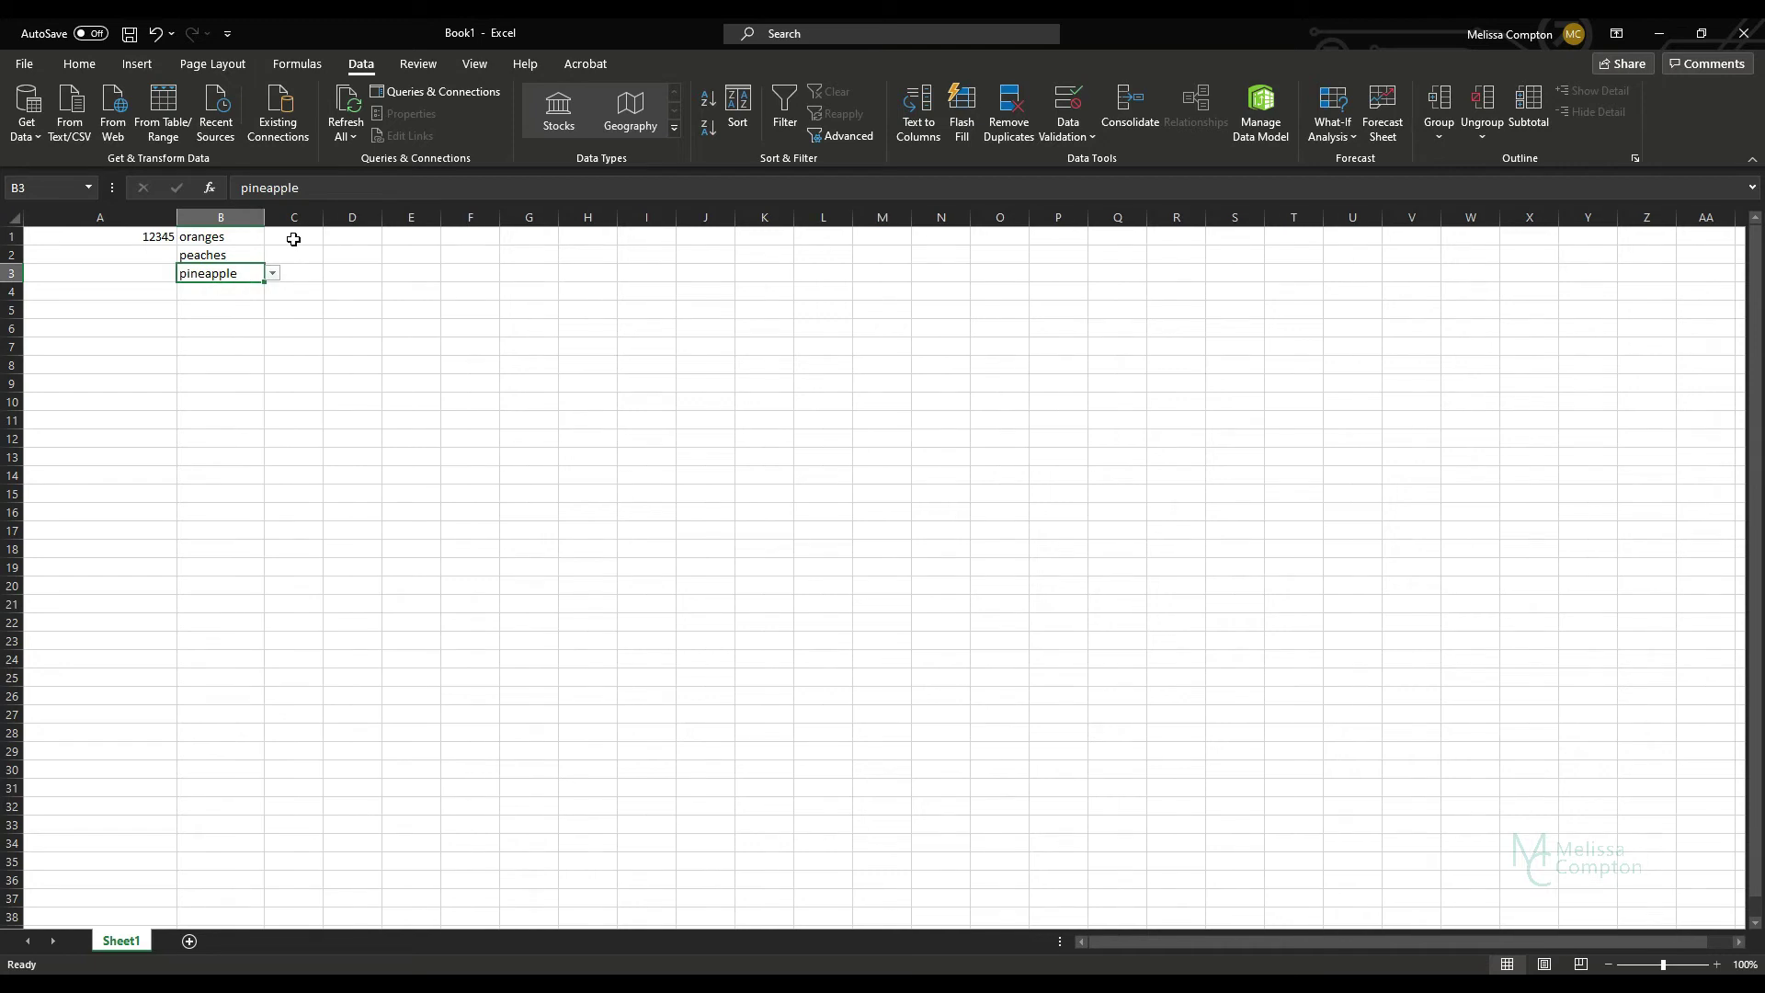
Set cell C1's data validation to allow only dates between 2/1/2021 and 2/28/2021
click(294, 239)
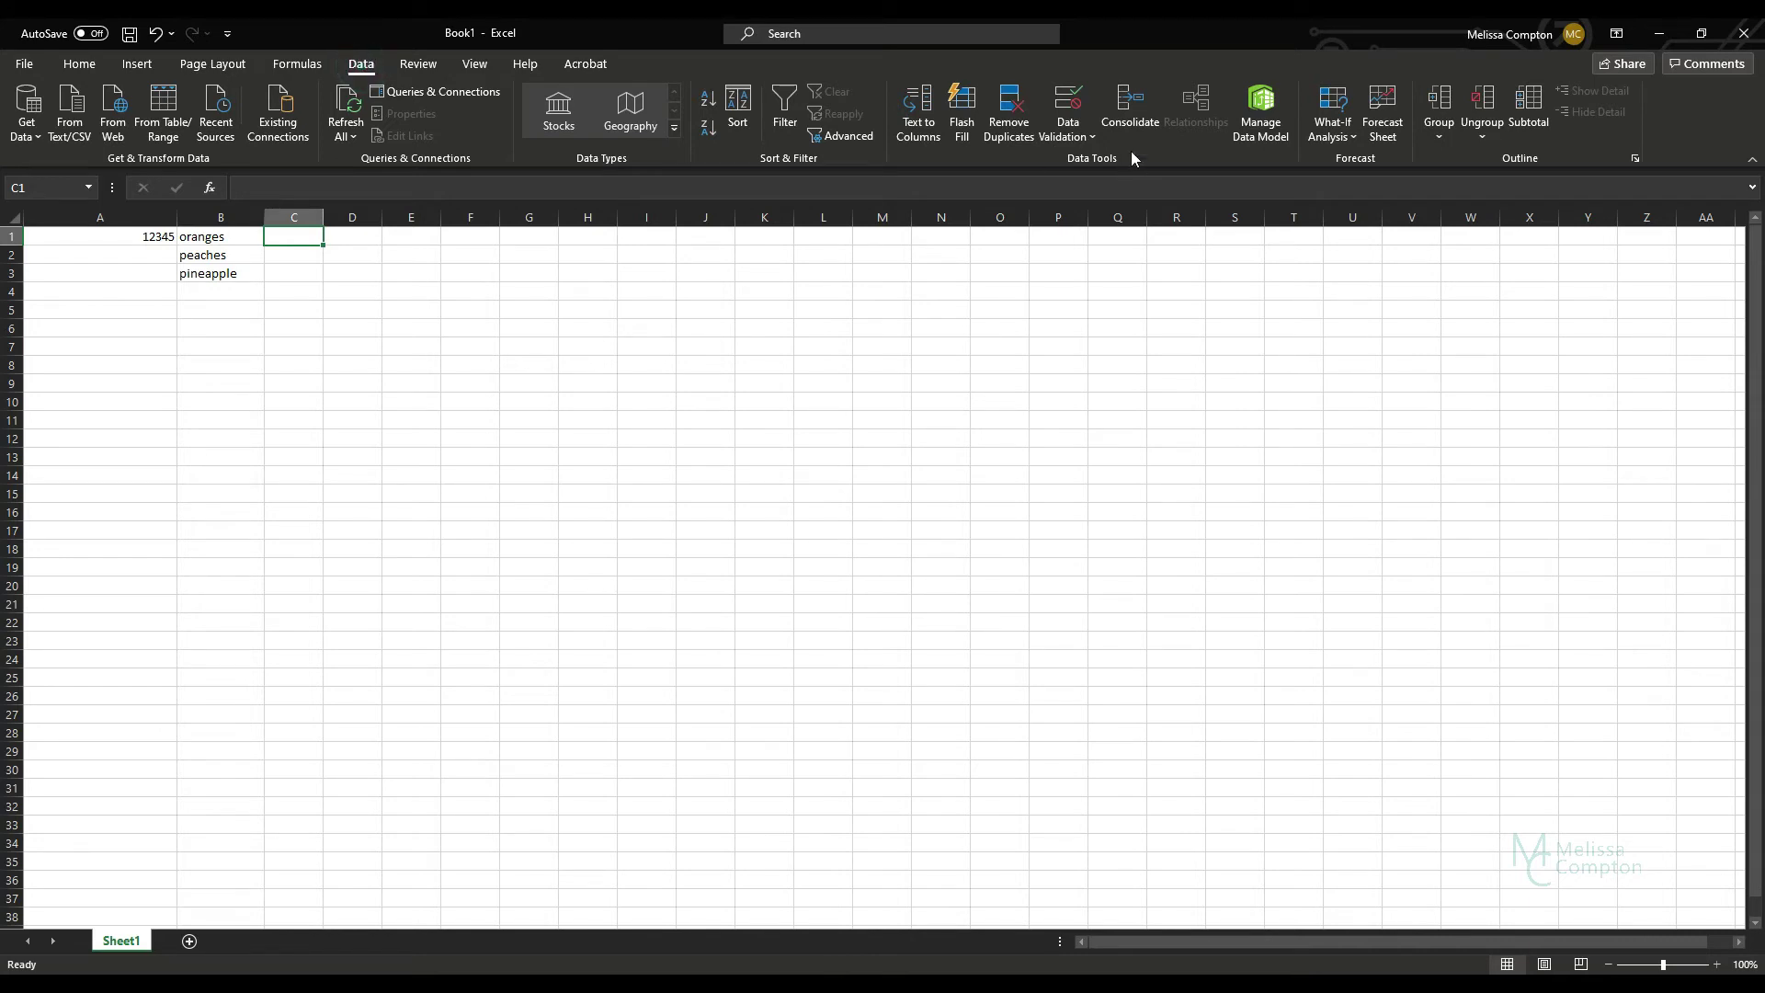
click(1089, 140)
click(1098, 158)
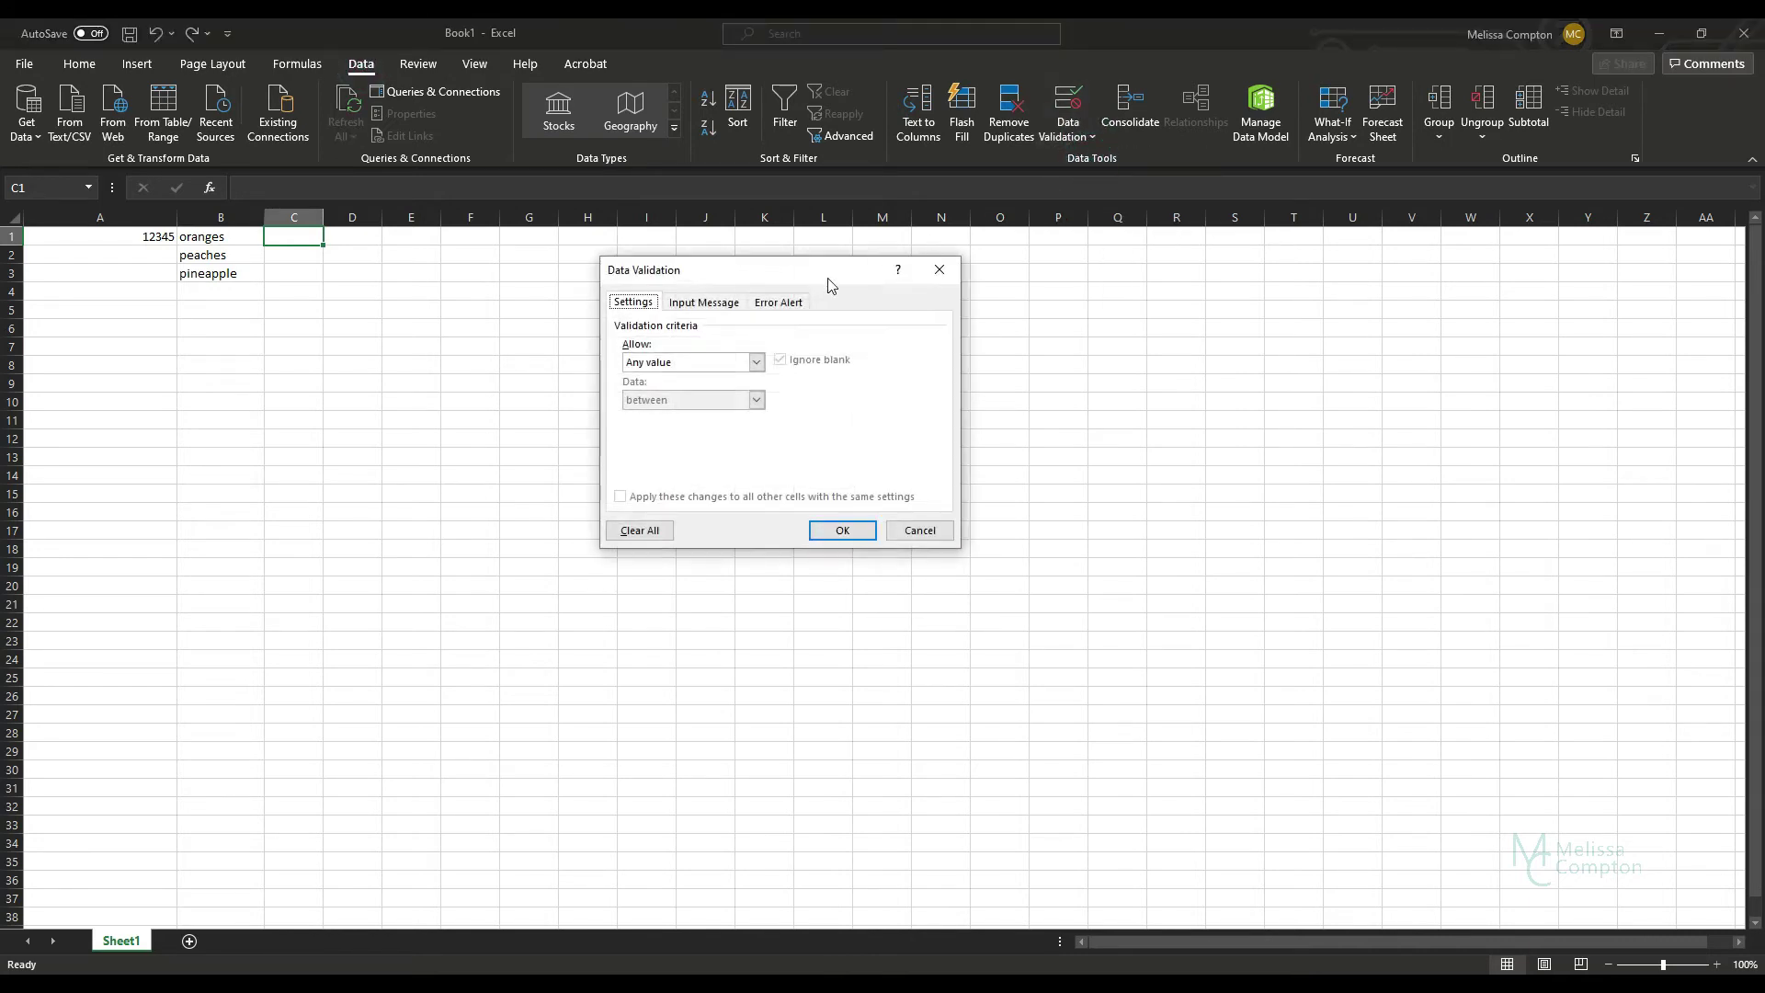
click(756, 363)
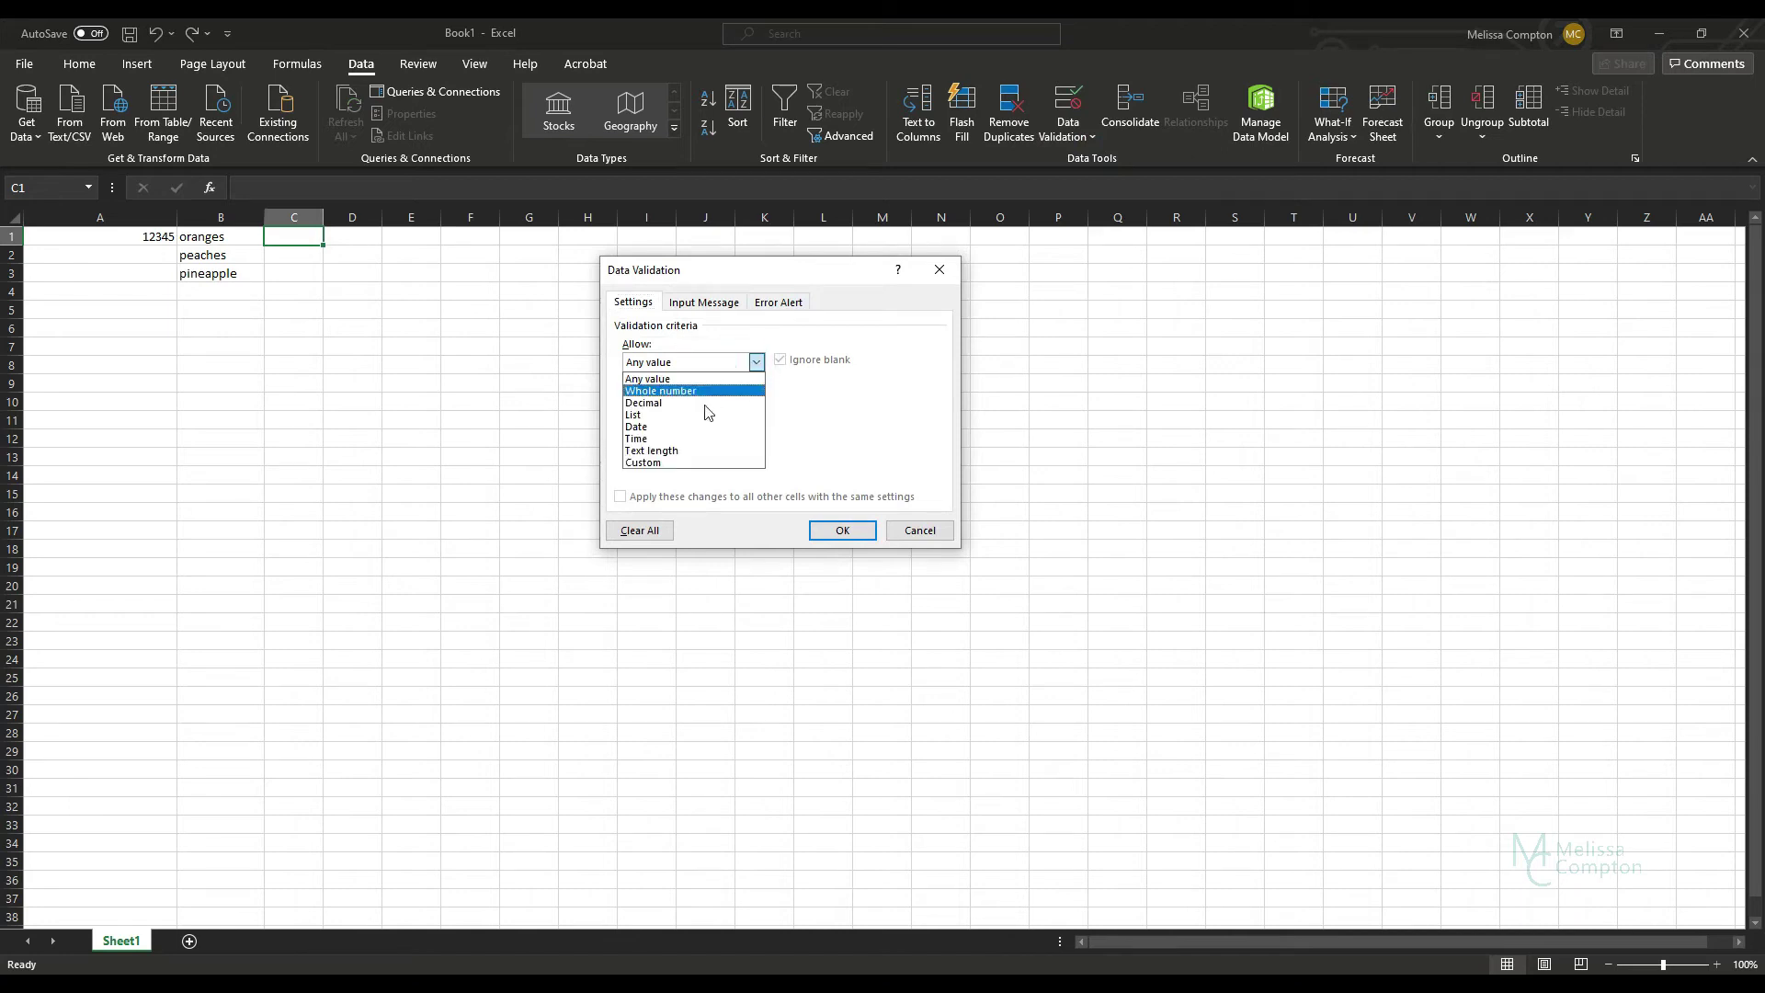
click(698, 429)
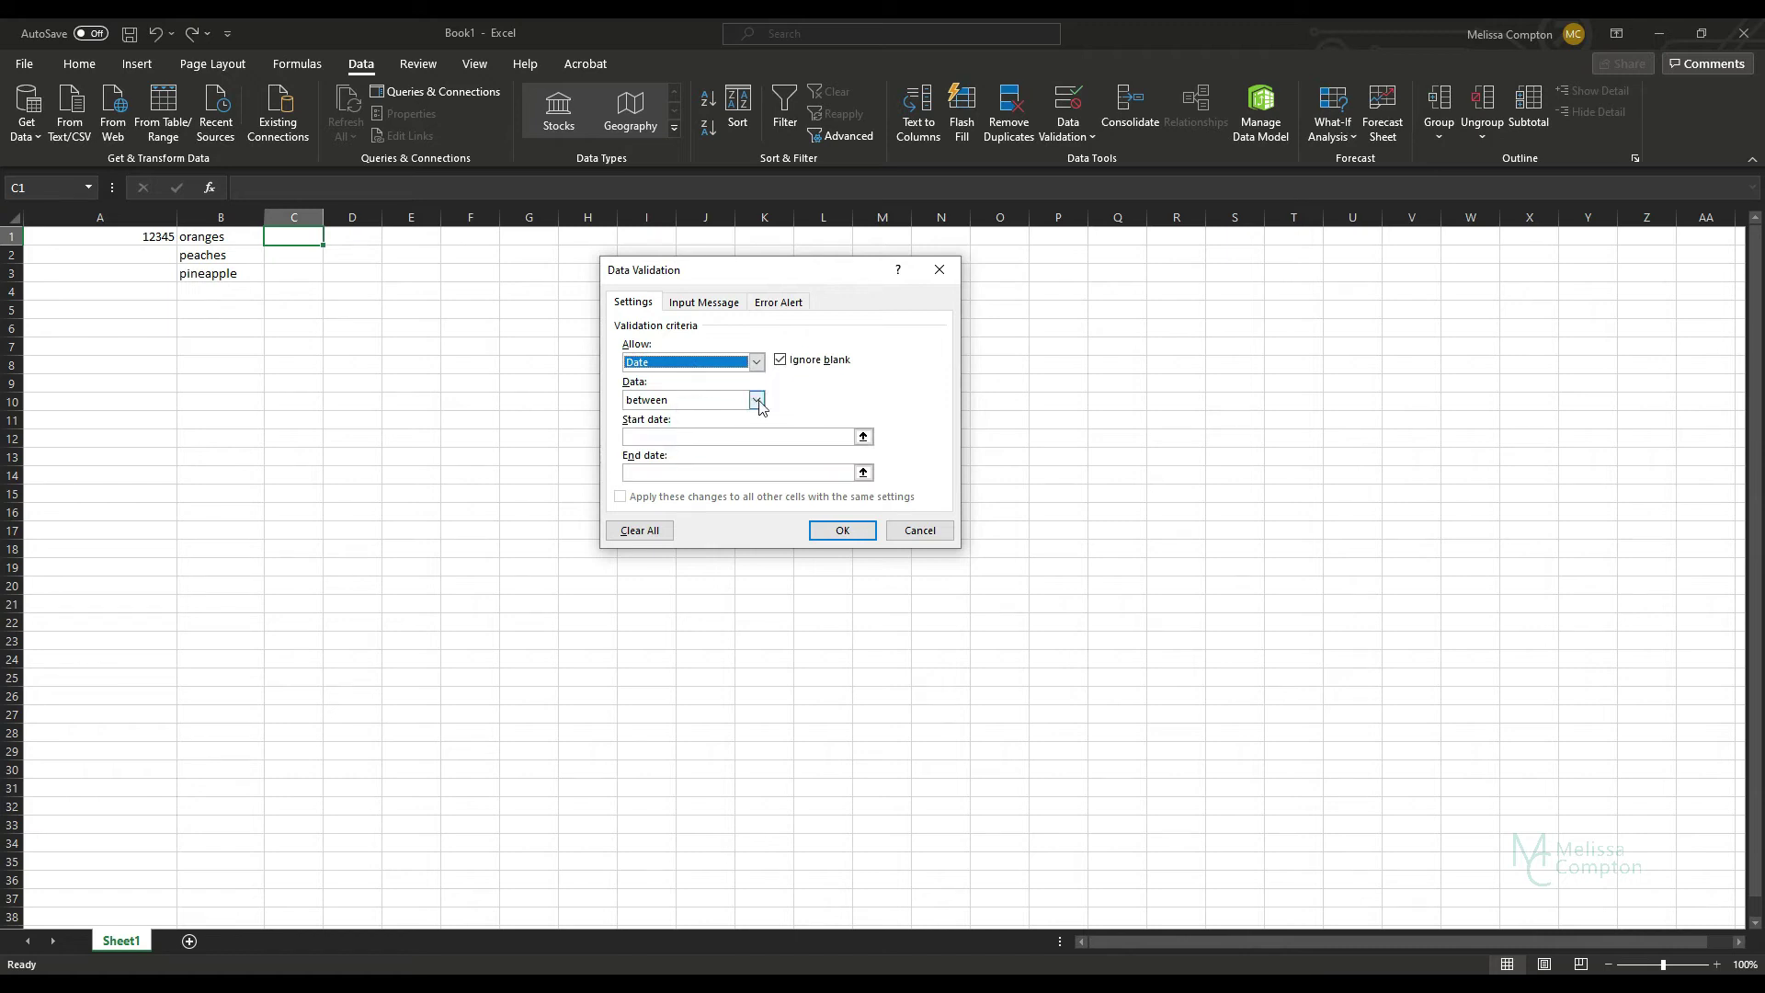
click(698, 436)
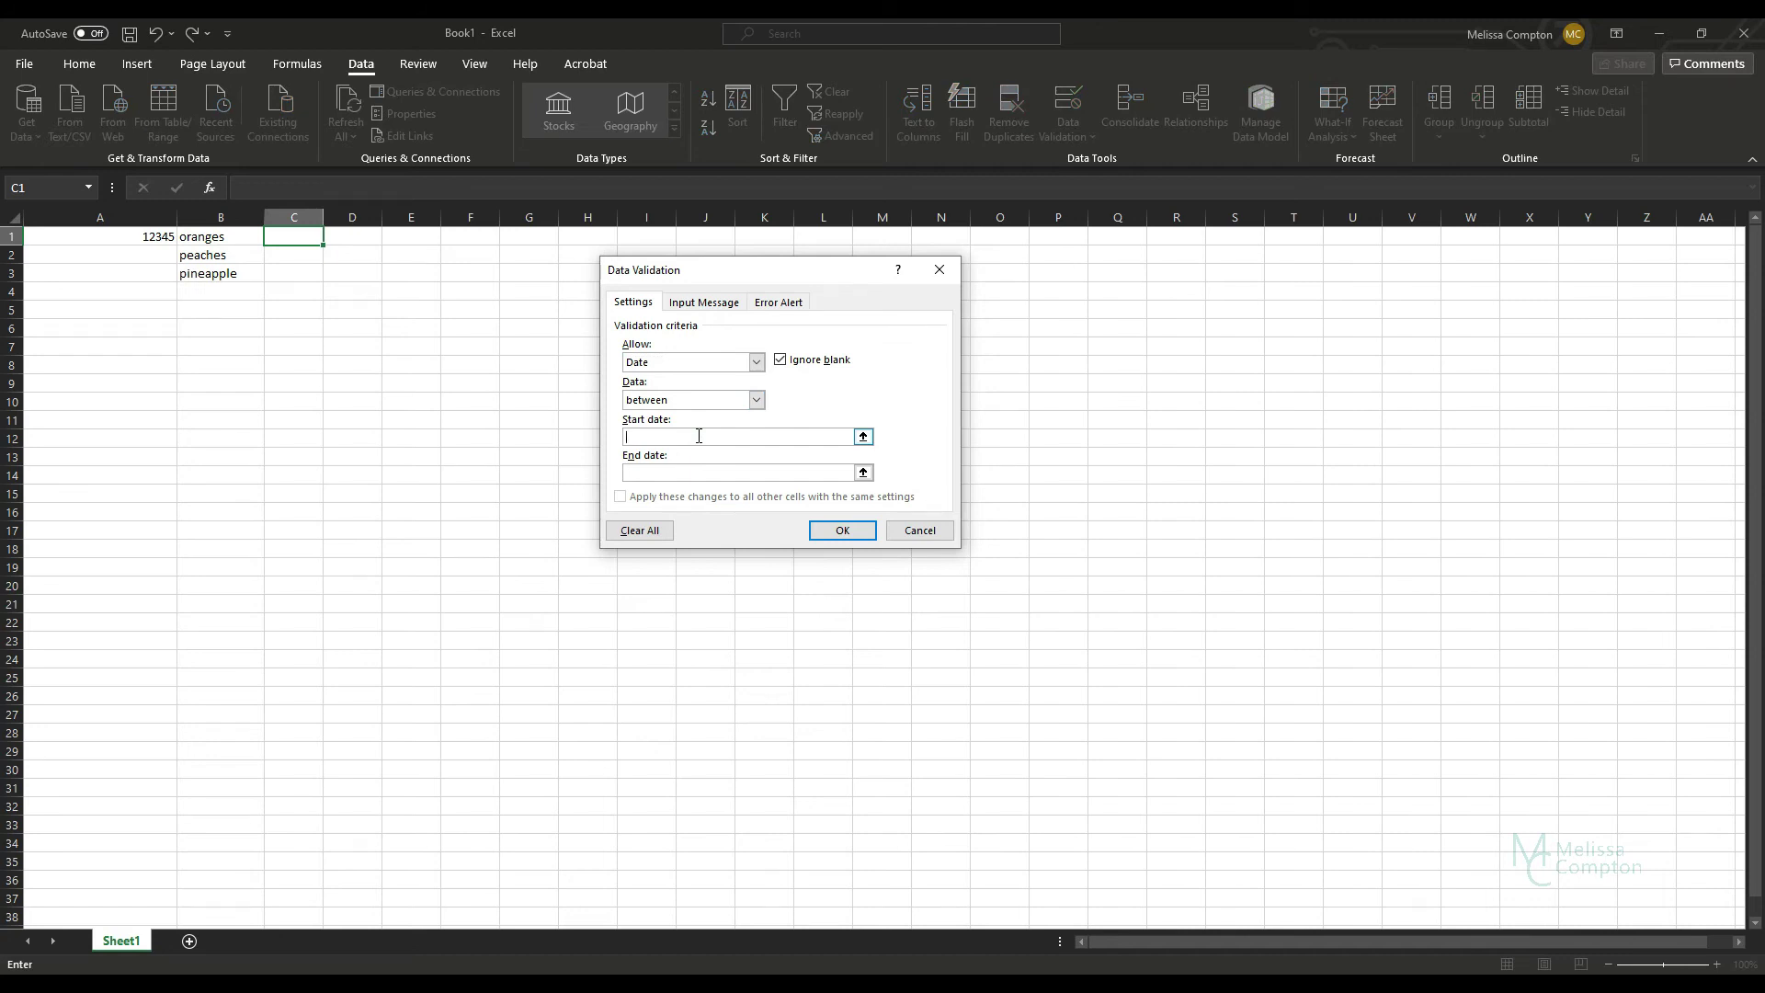
text(2/1/2021)
click(662, 470)
text(2/28/2021)
Add a Stop error alert titled "Invalid Date" with the message "Date must be between 2/1/2021 and 2/28/2021" and apply the rule
click(787, 302)
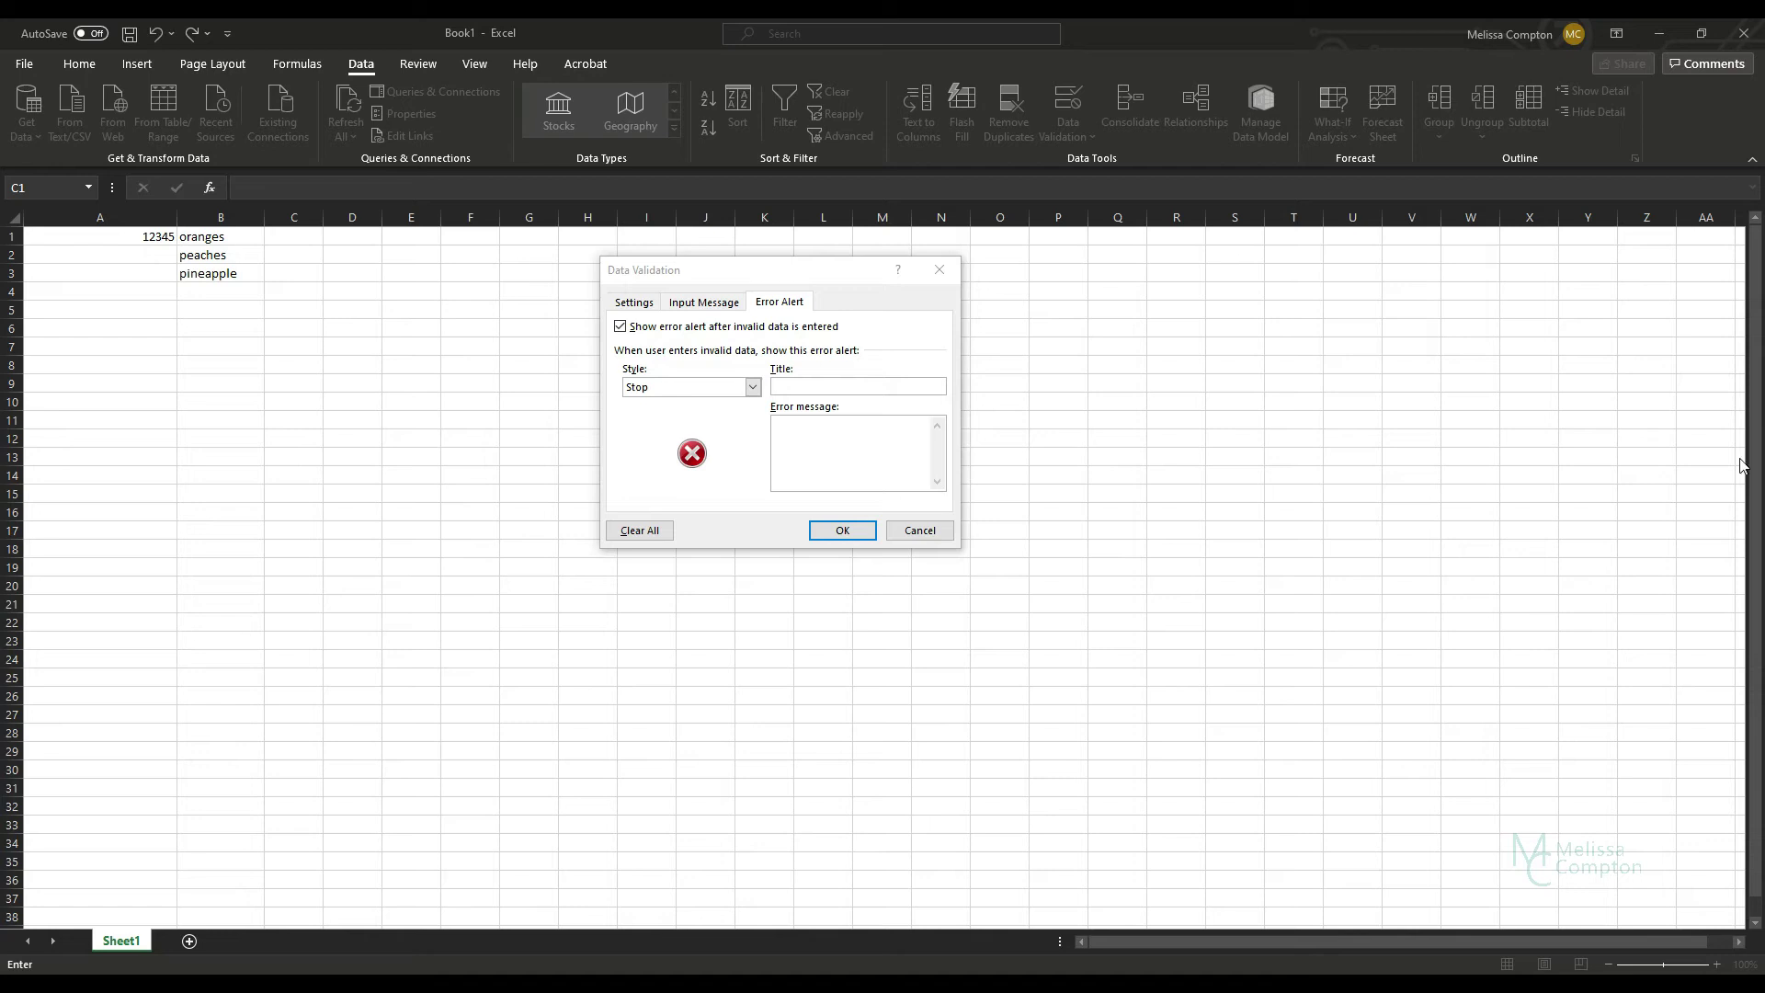
click(807, 386)
text(Invalid Date)
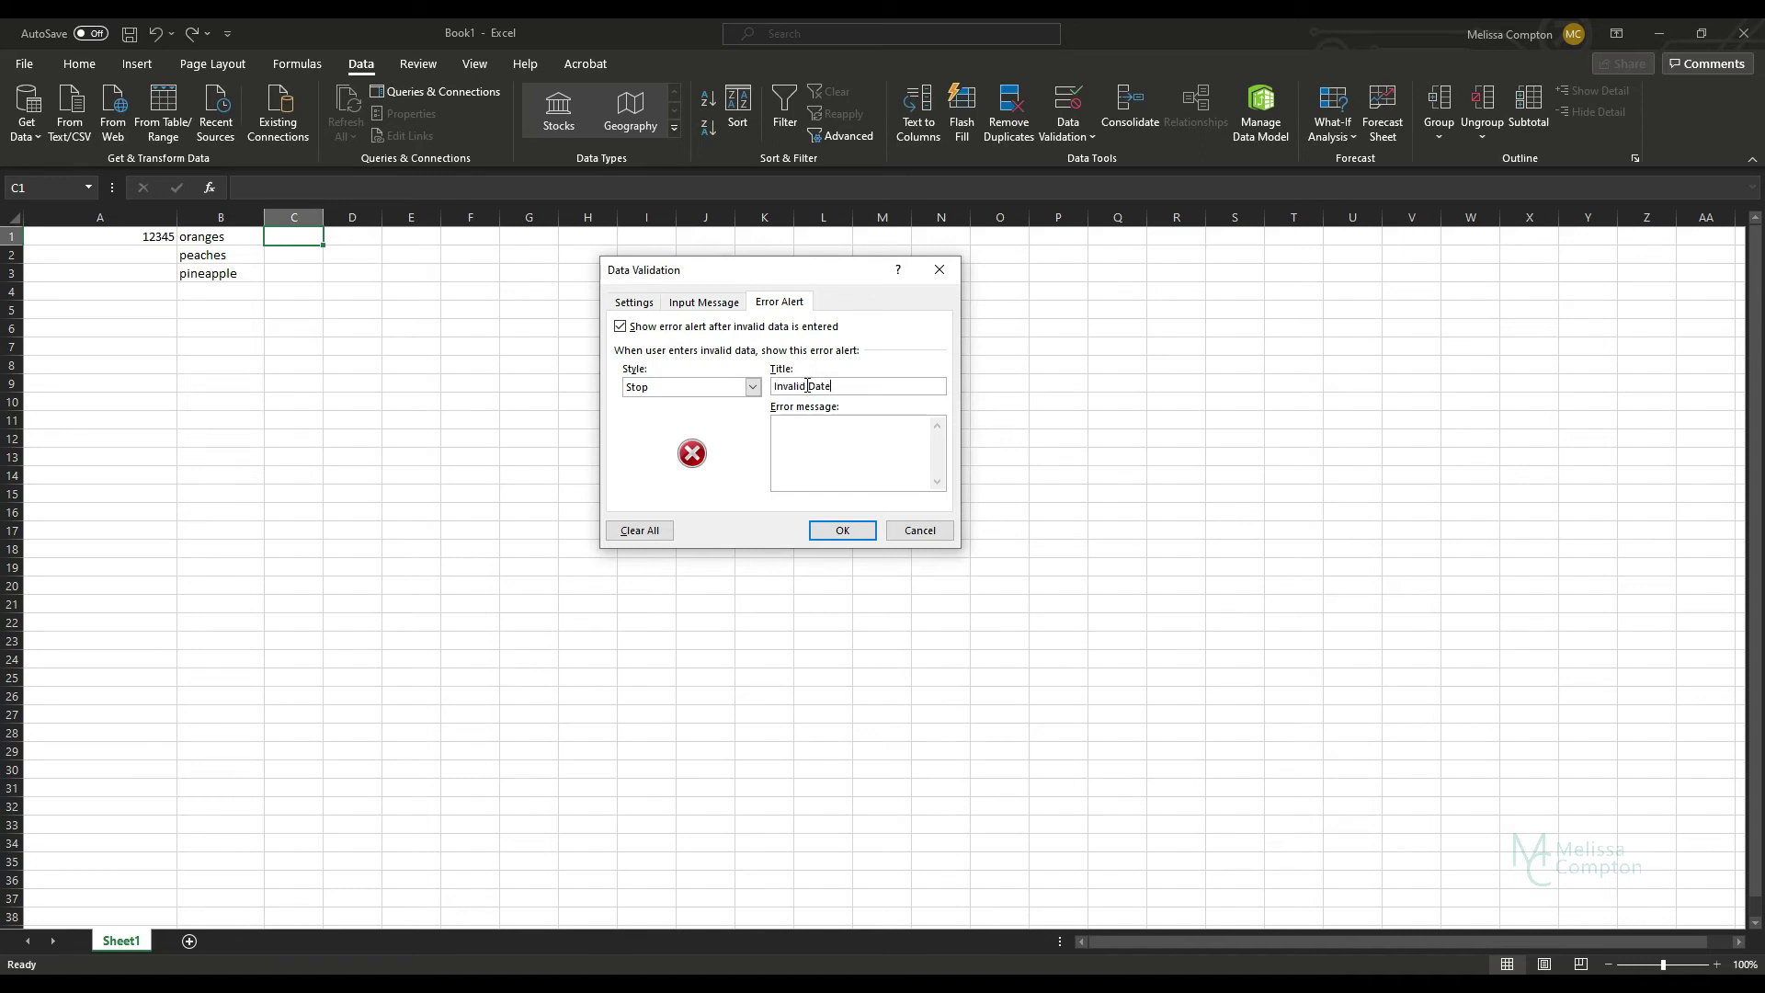
text(Date must be between 2/1/2021 and 2/28/2021)
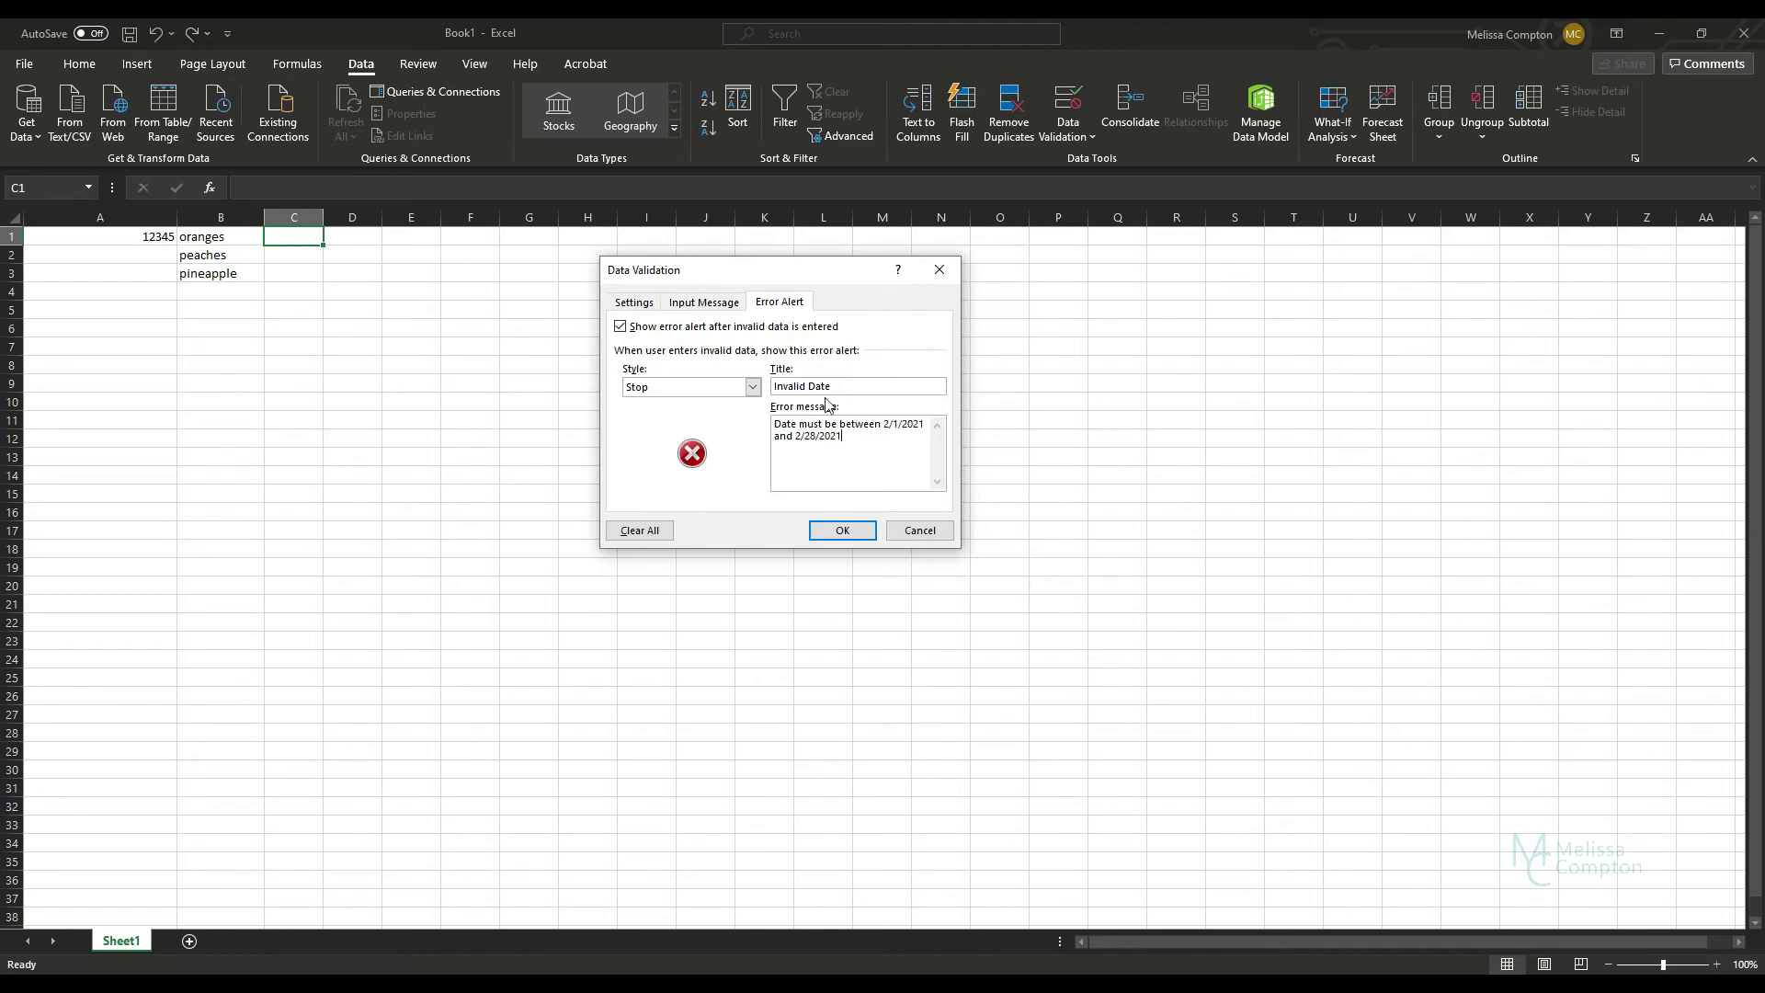
click(831, 537)
Fill cell C1's date validation down through cell C20 and widen column C to roughly twice its width
click(306, 237)
drag(328, 240, 320, 588)
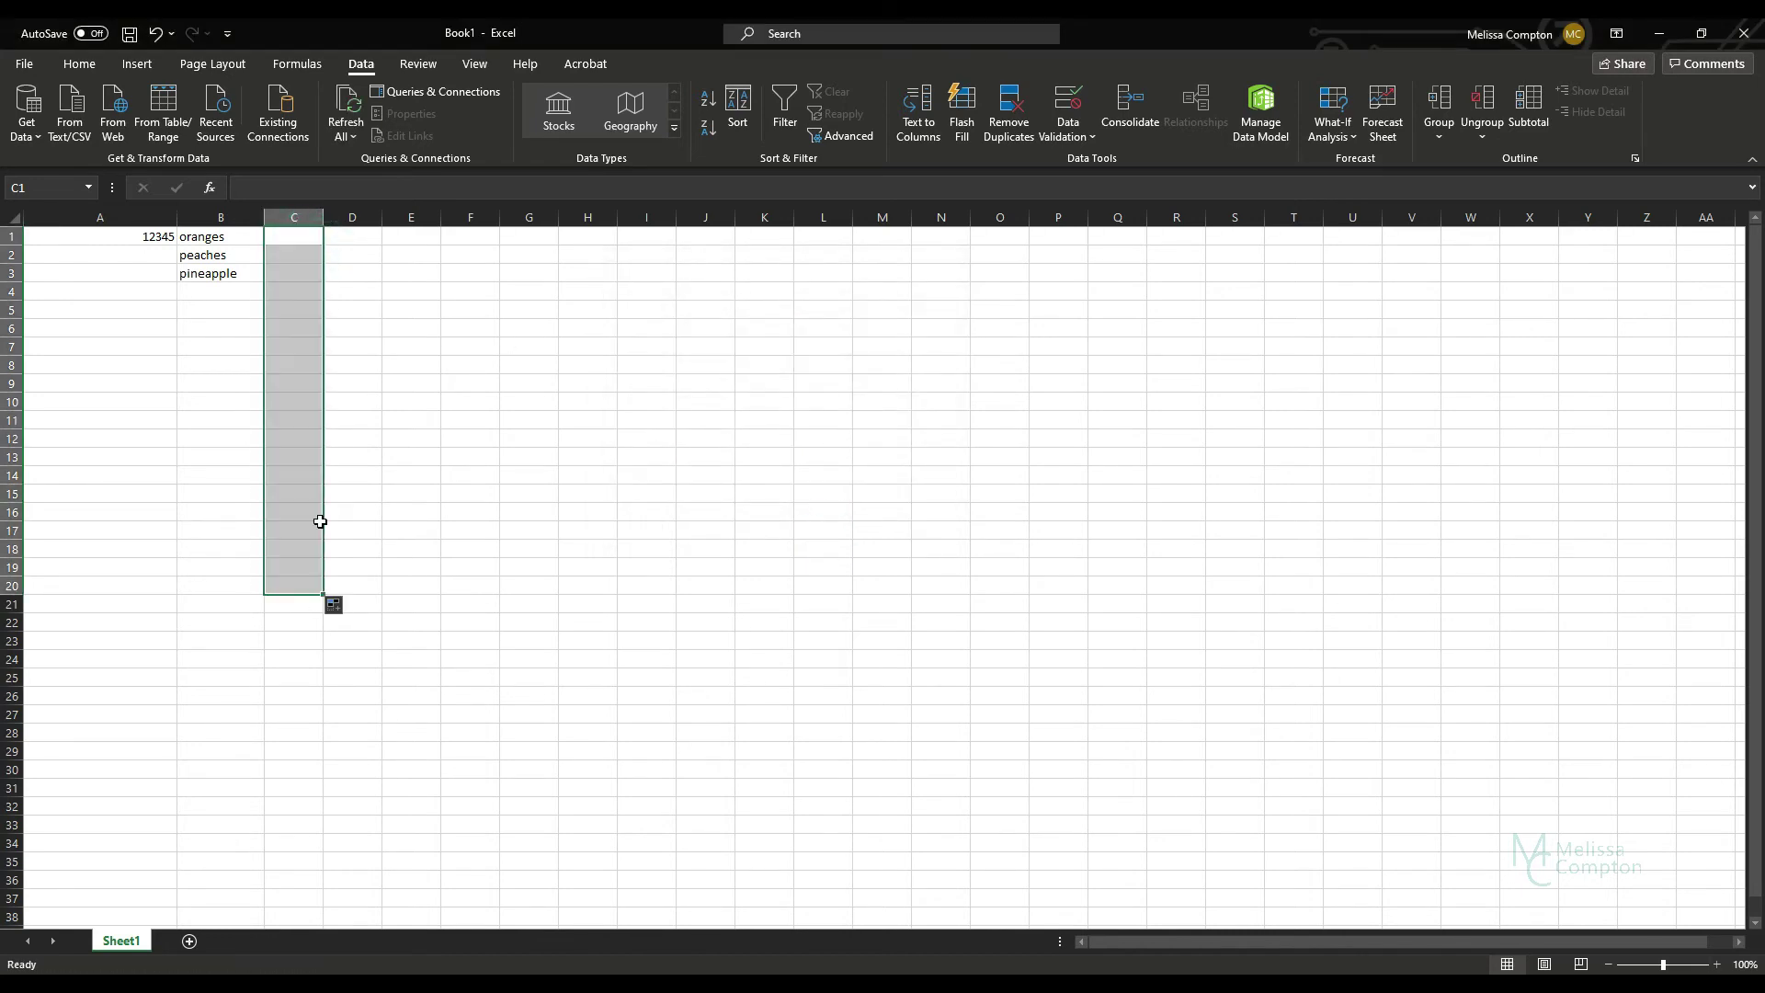
drag(322, 217, 397, 216)
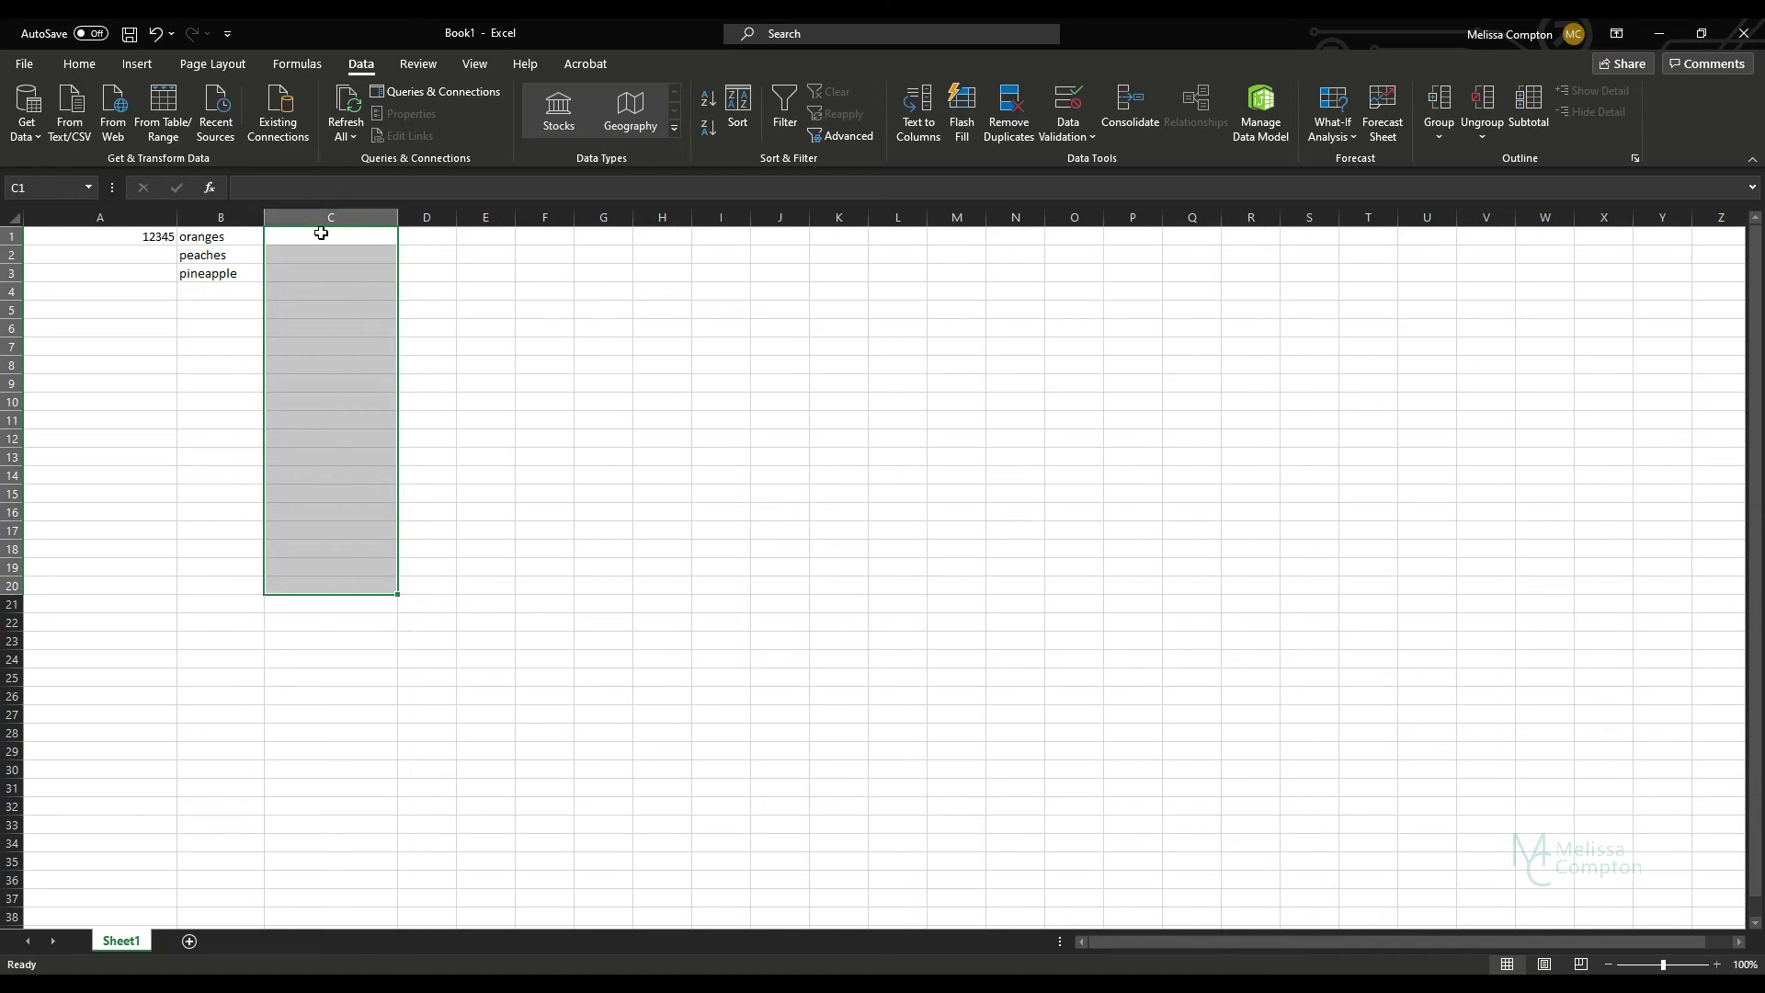
Enter 2/27/2021 in cell C1, and try to enter 3/1/2021 in cell C2, cancelling that second entry
click(321, 235)
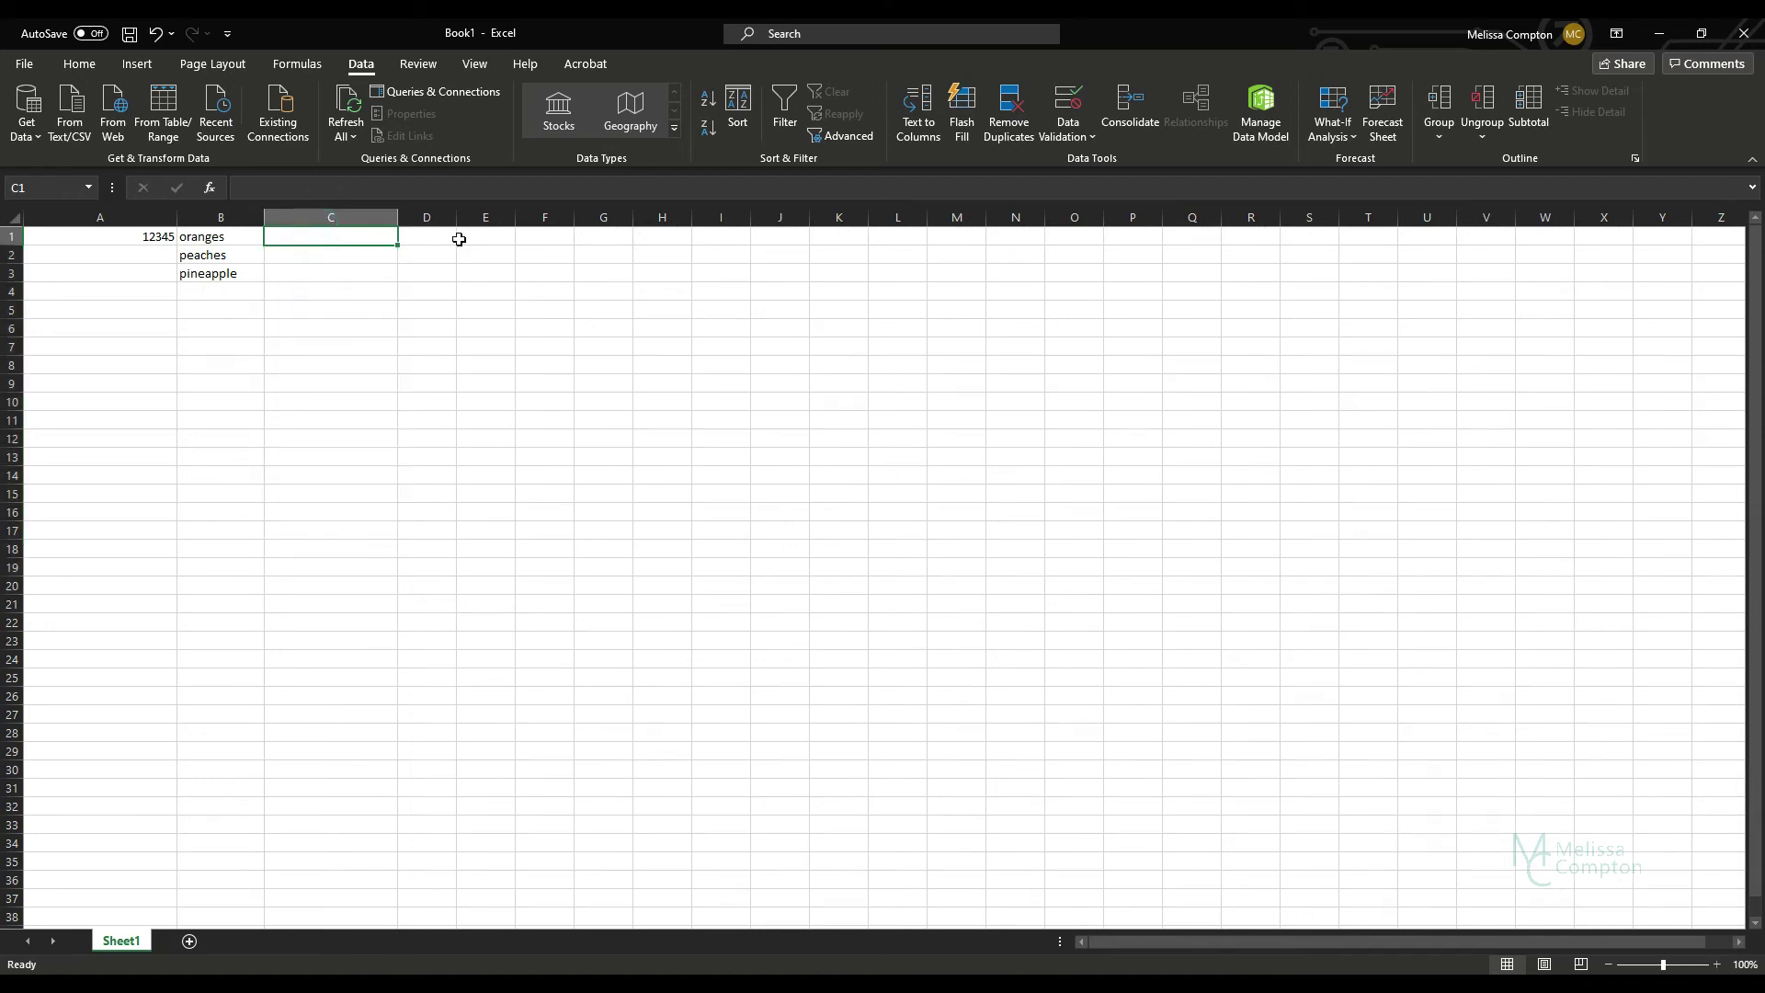
text(2/27/2021)
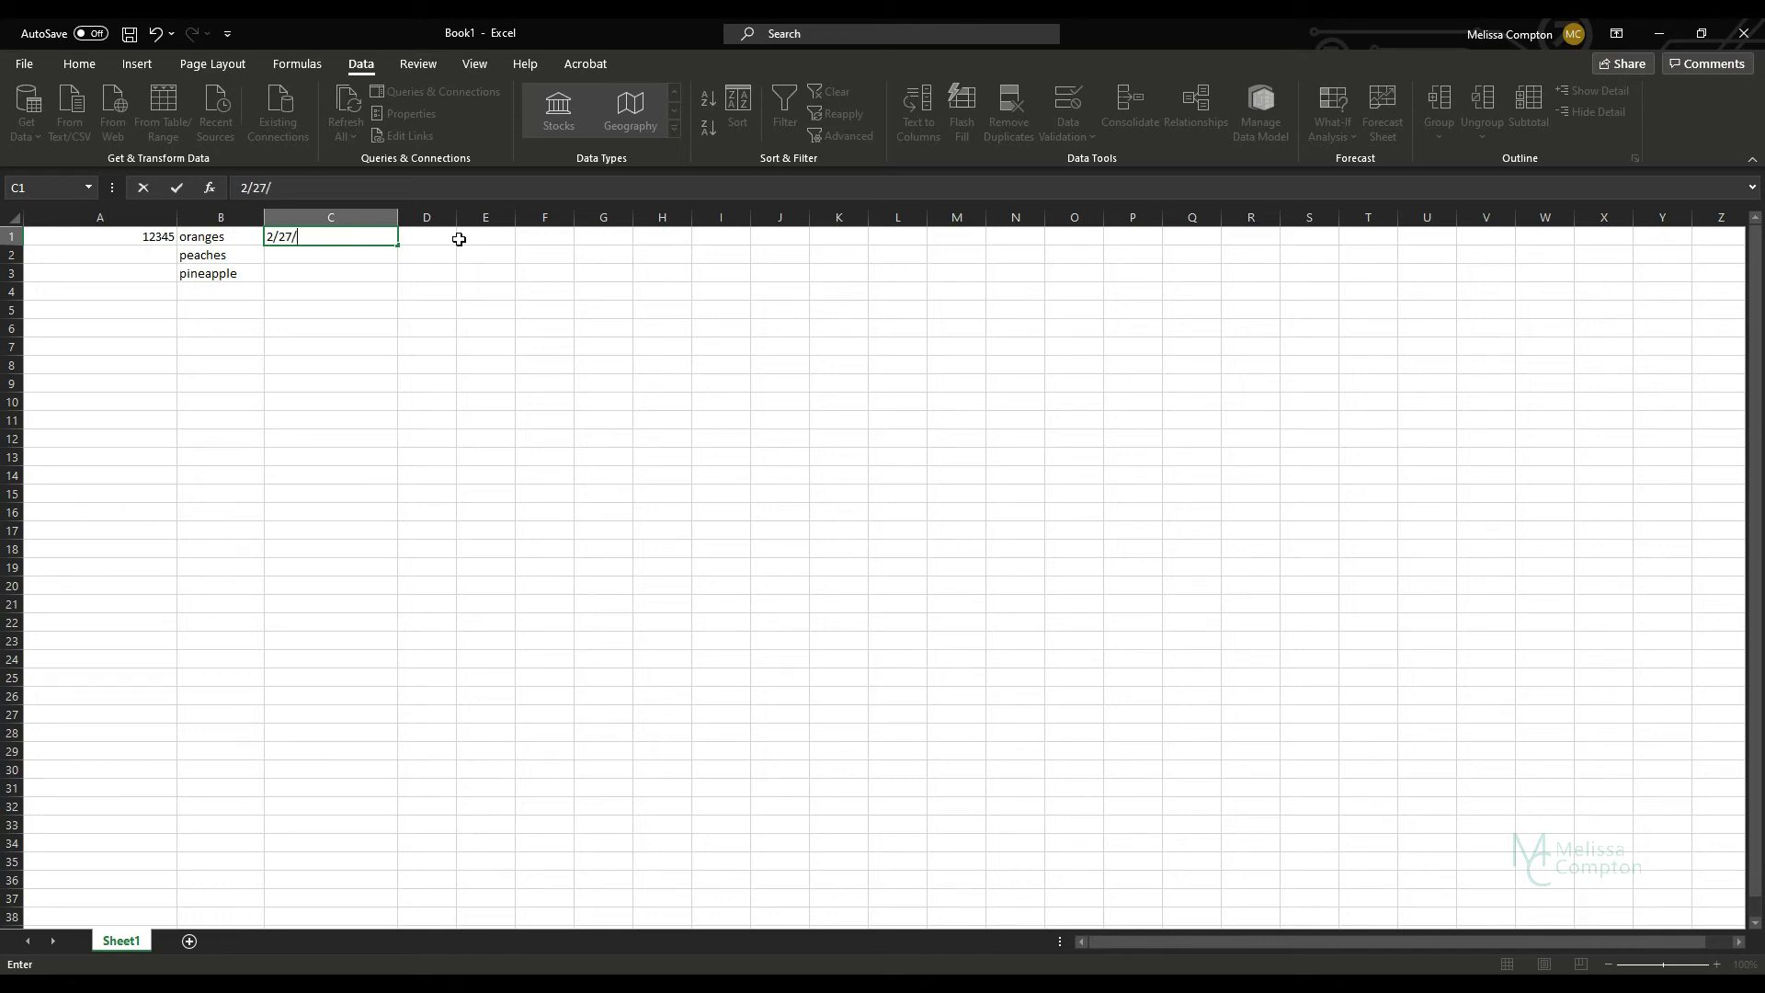
key(Return)
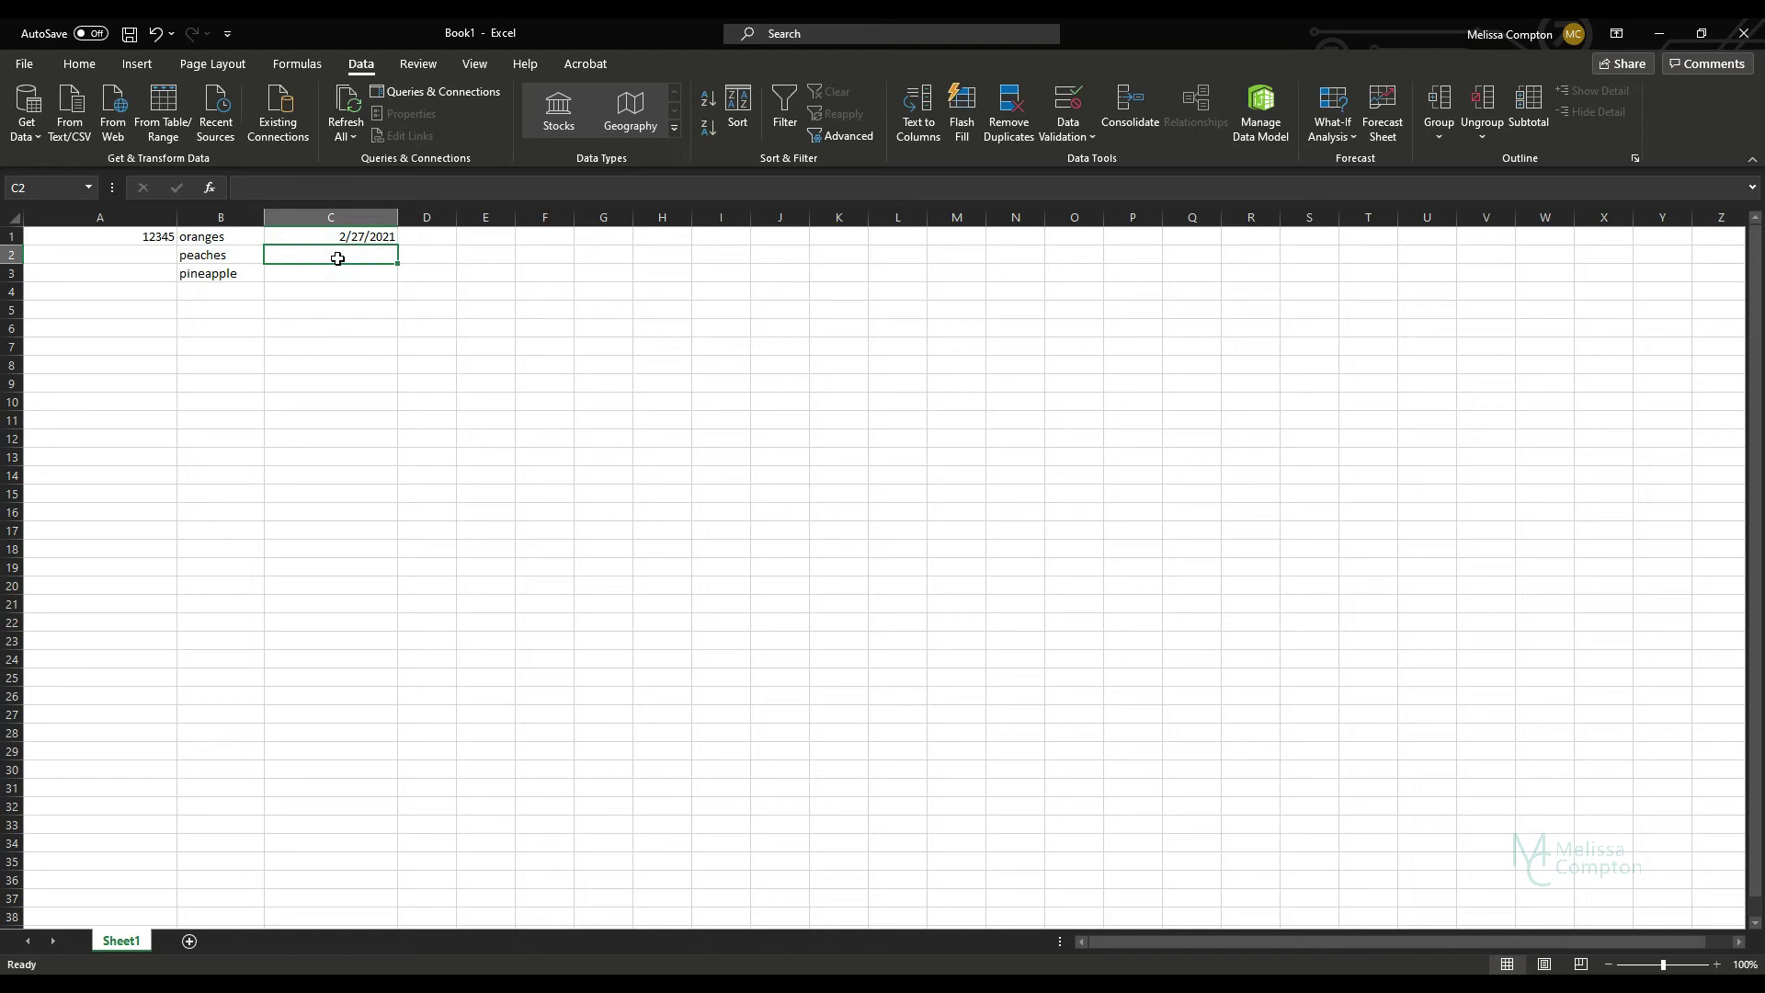
text(3/1/2021)
key(Return)
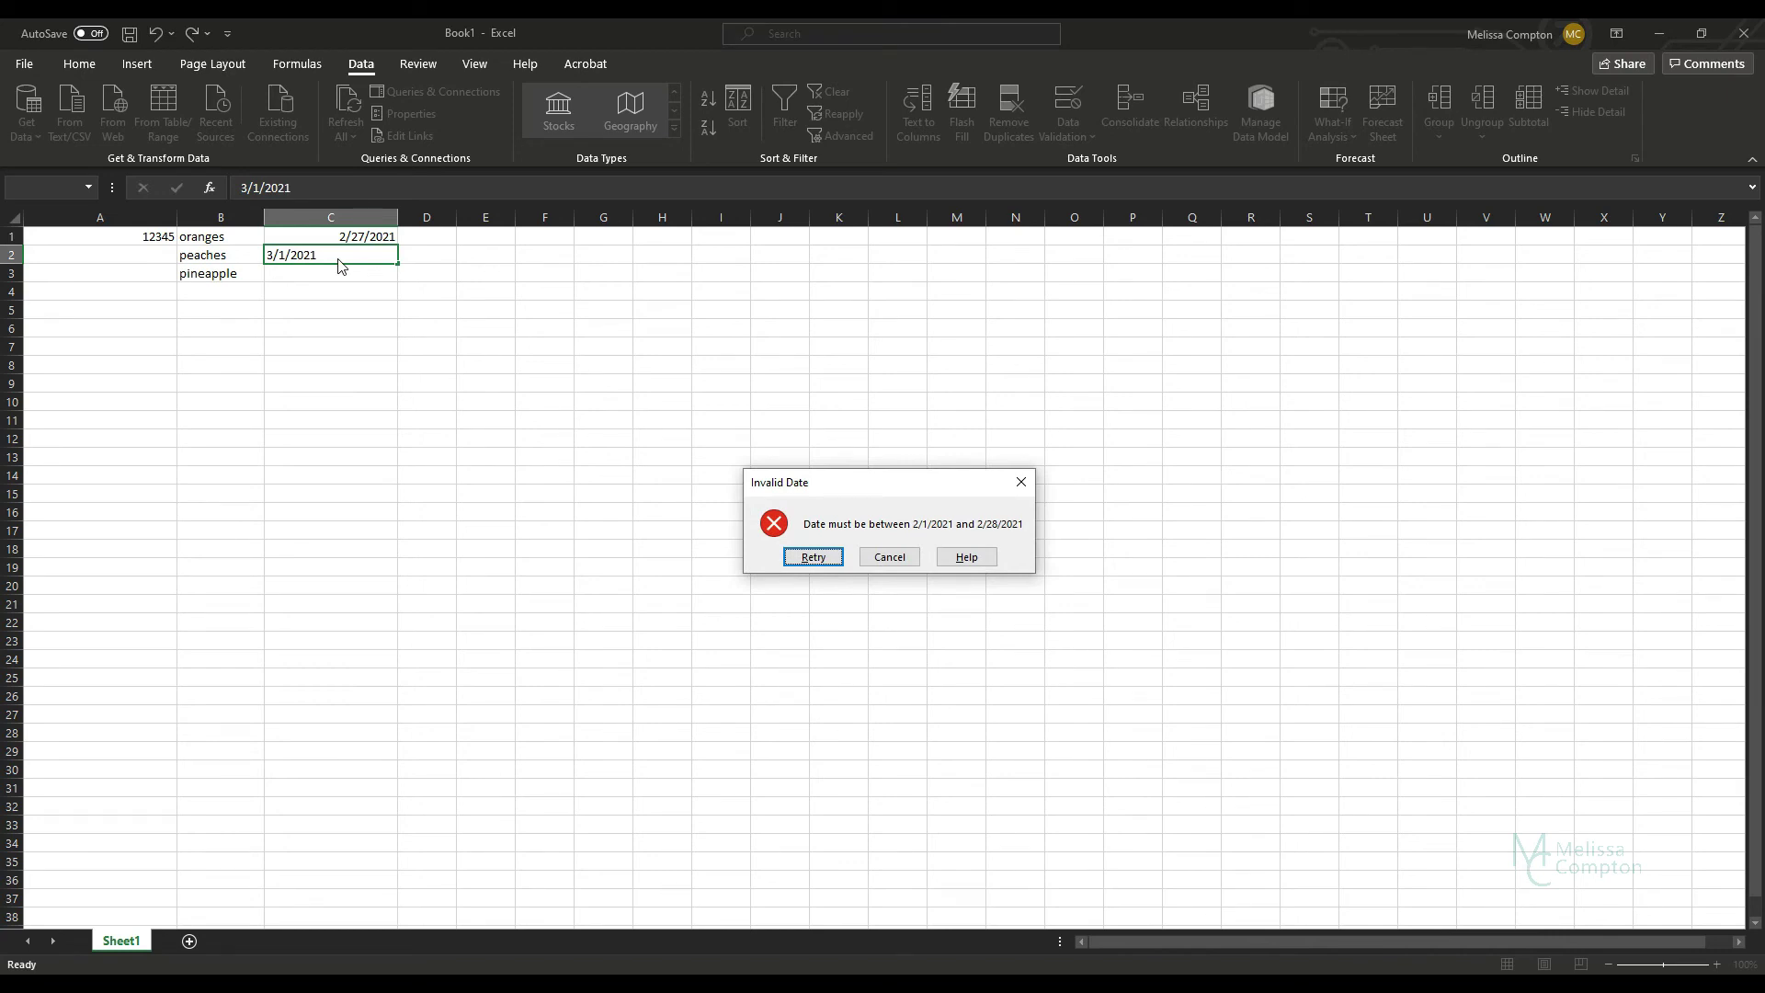
click(896, 558)
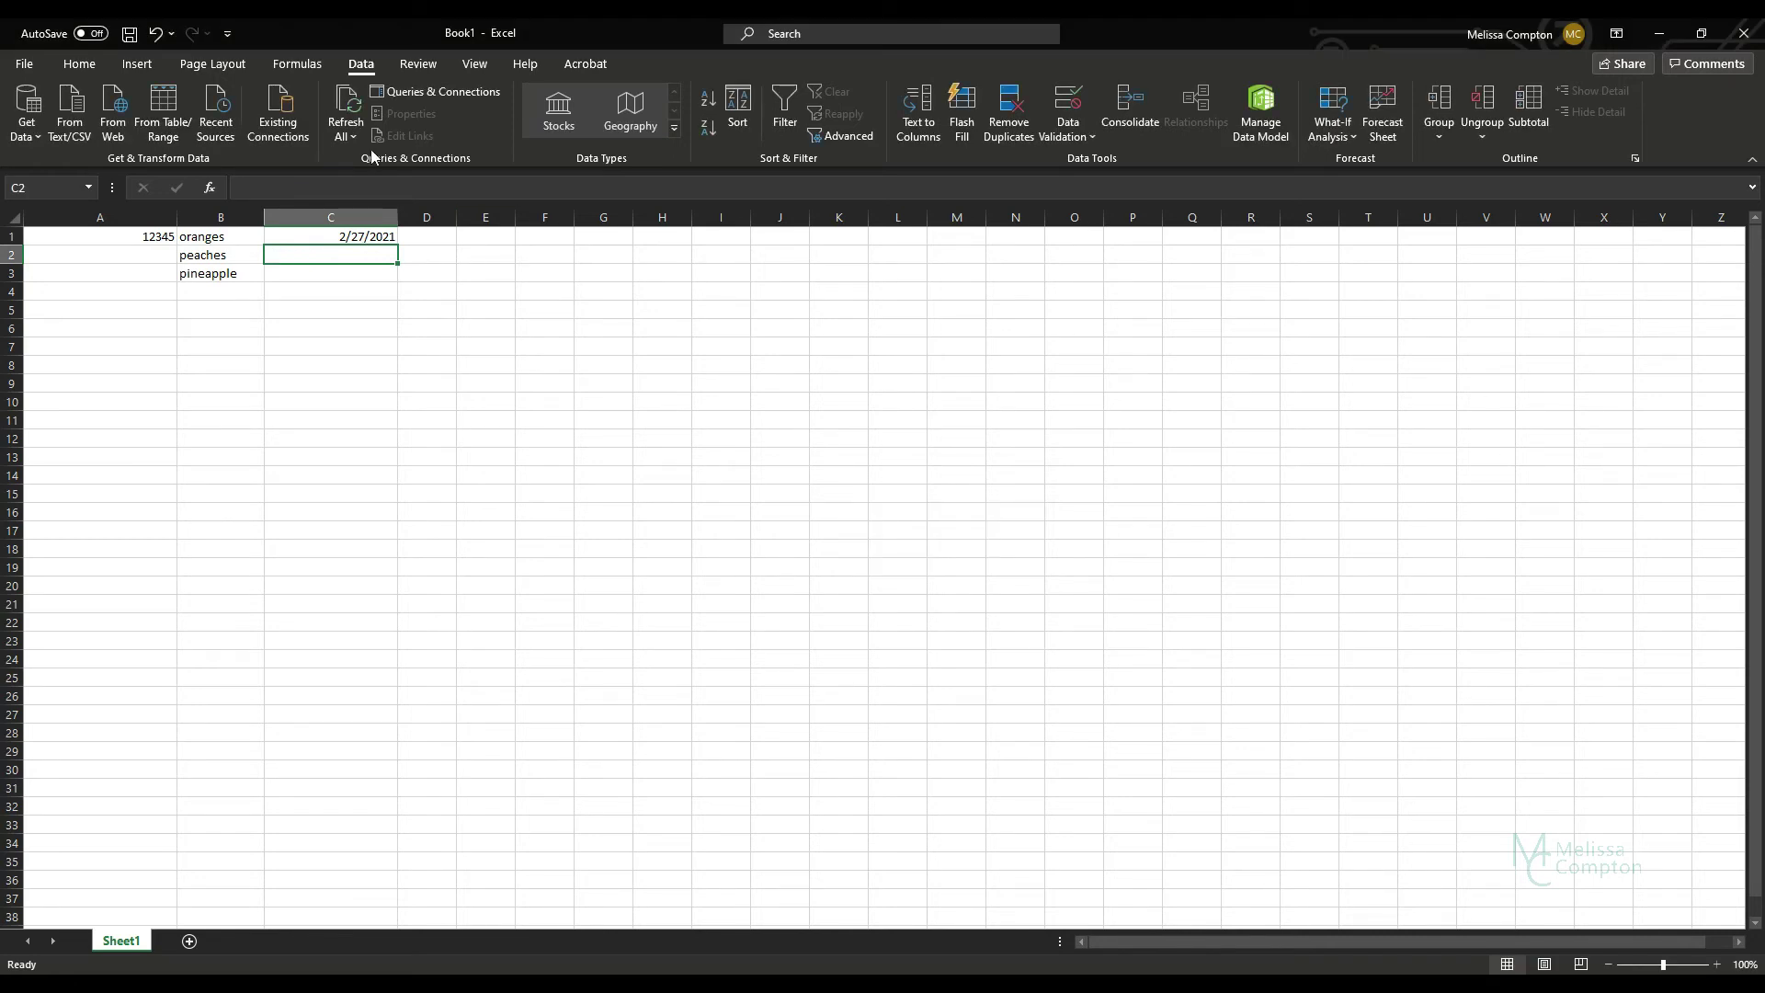
Set cell D1's data validation to allow only times between 8:00 AM and 5:00 PM
click(436, 239)
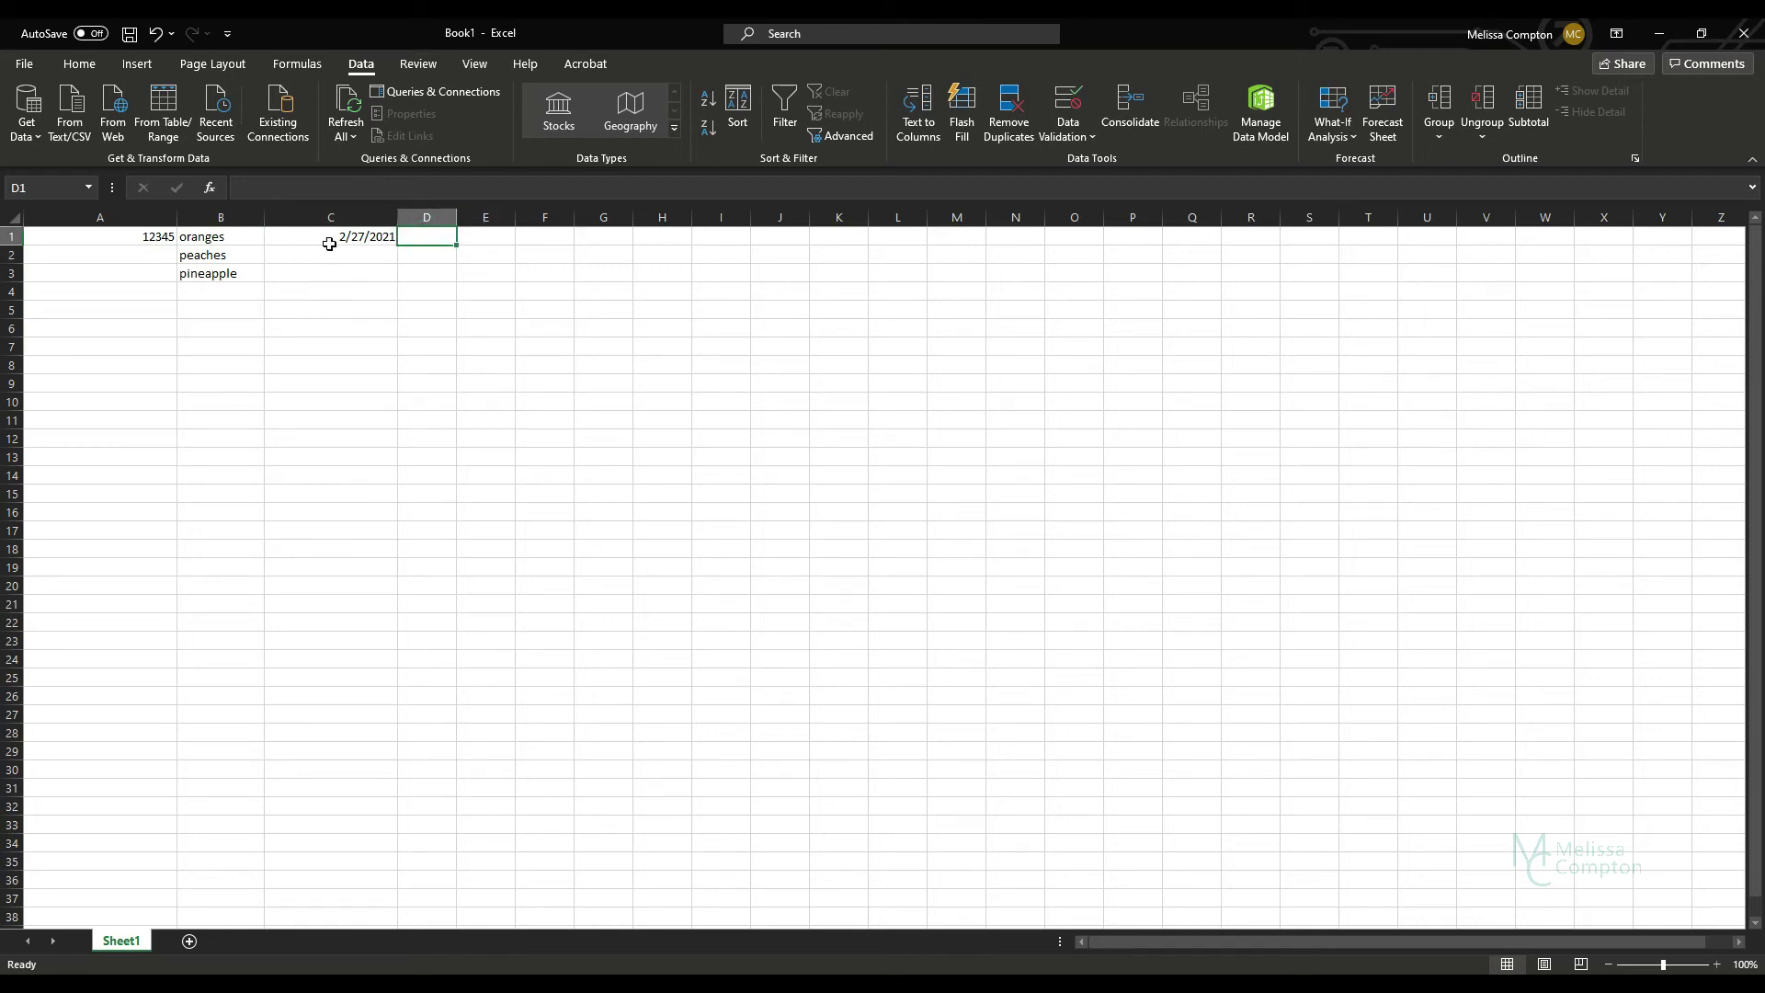
click(1071, 133)
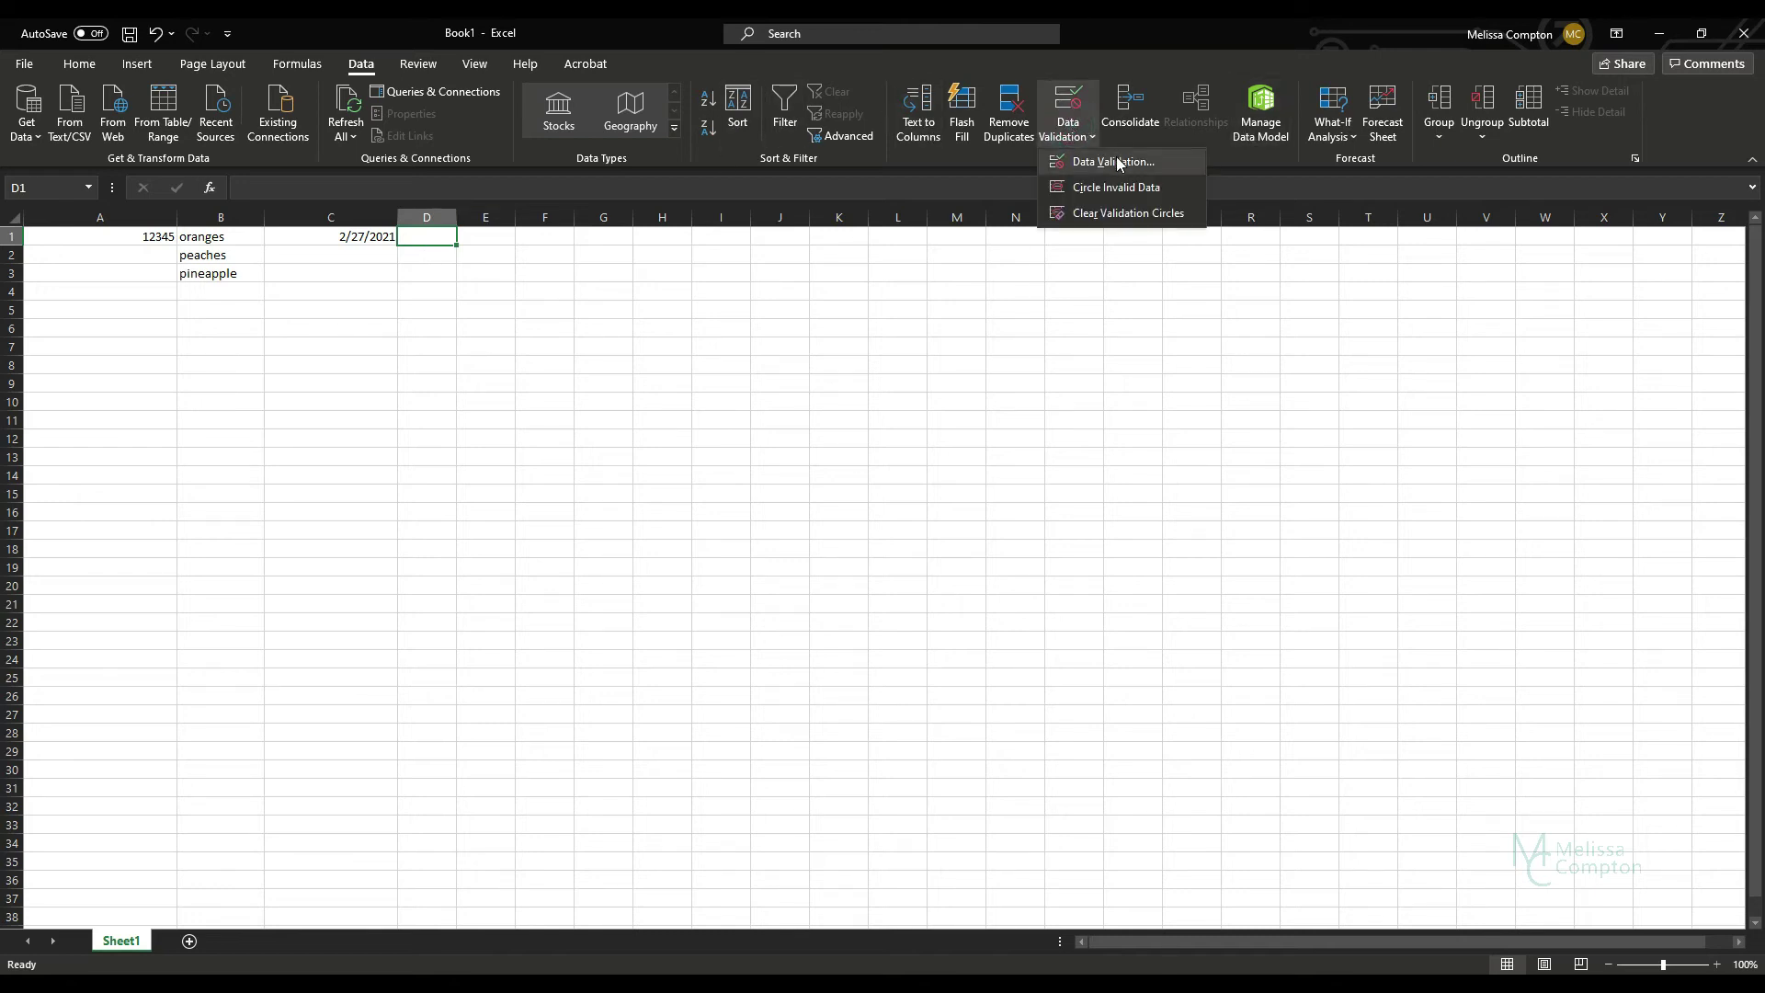
click(1117, 161)
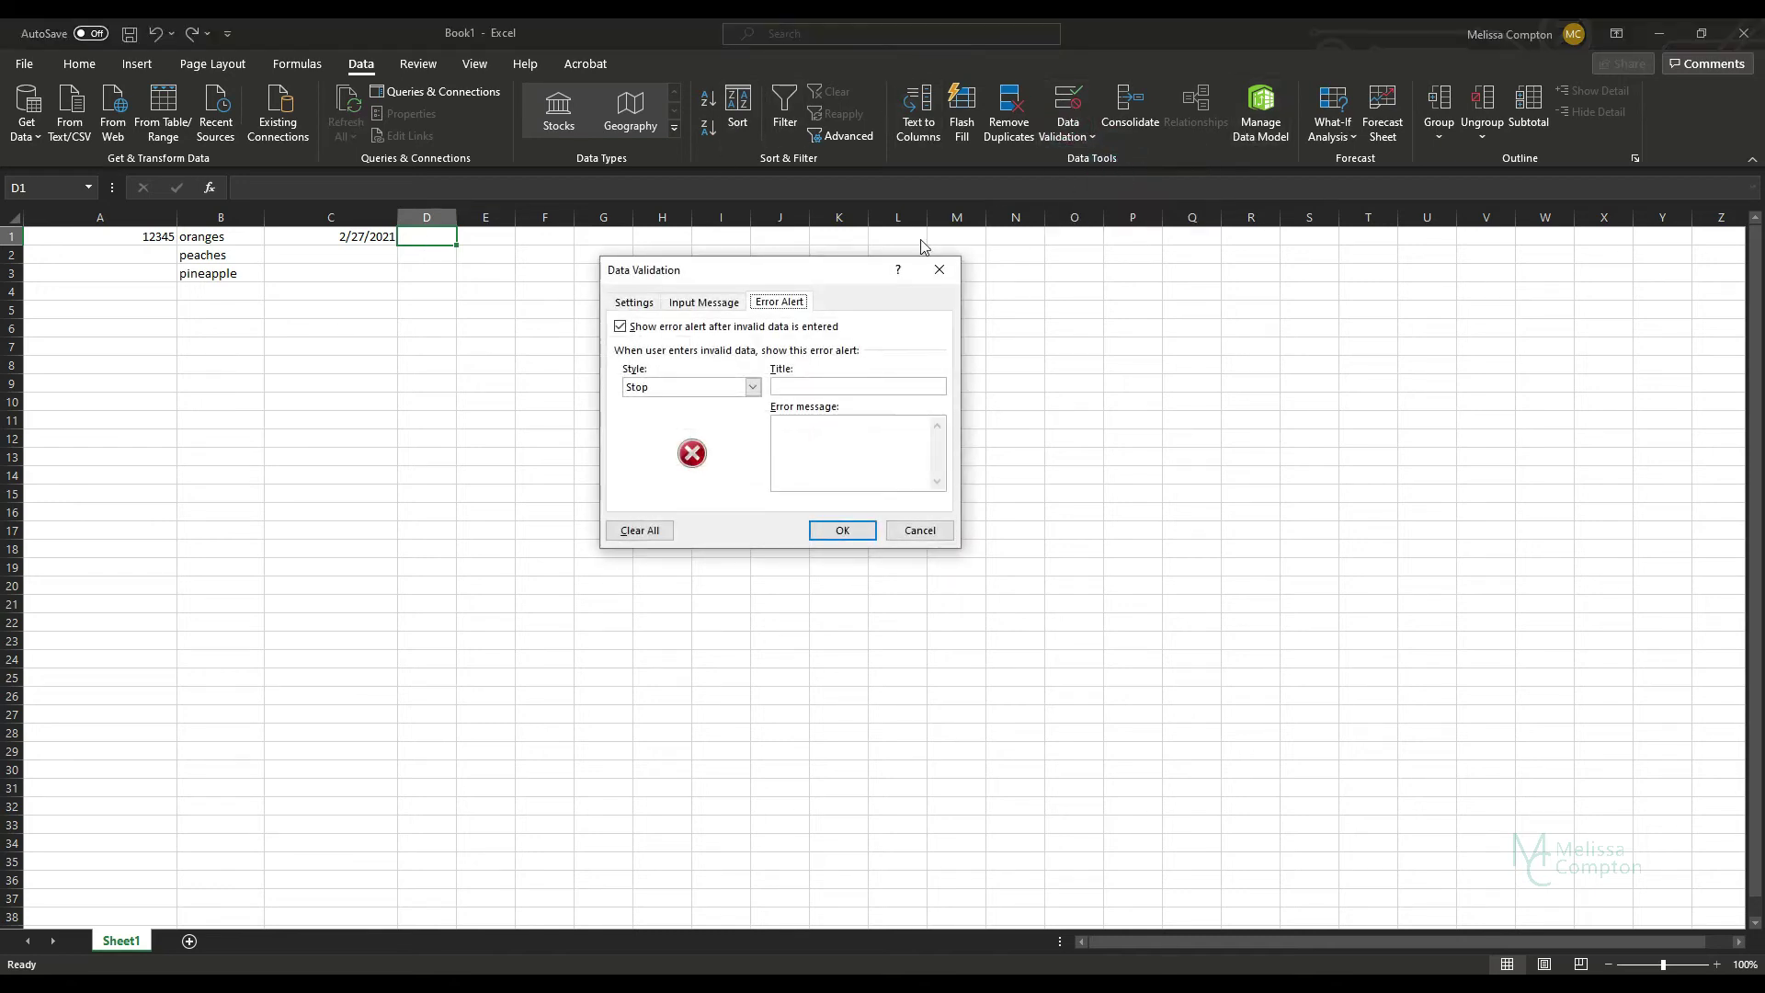
click(636, 303)
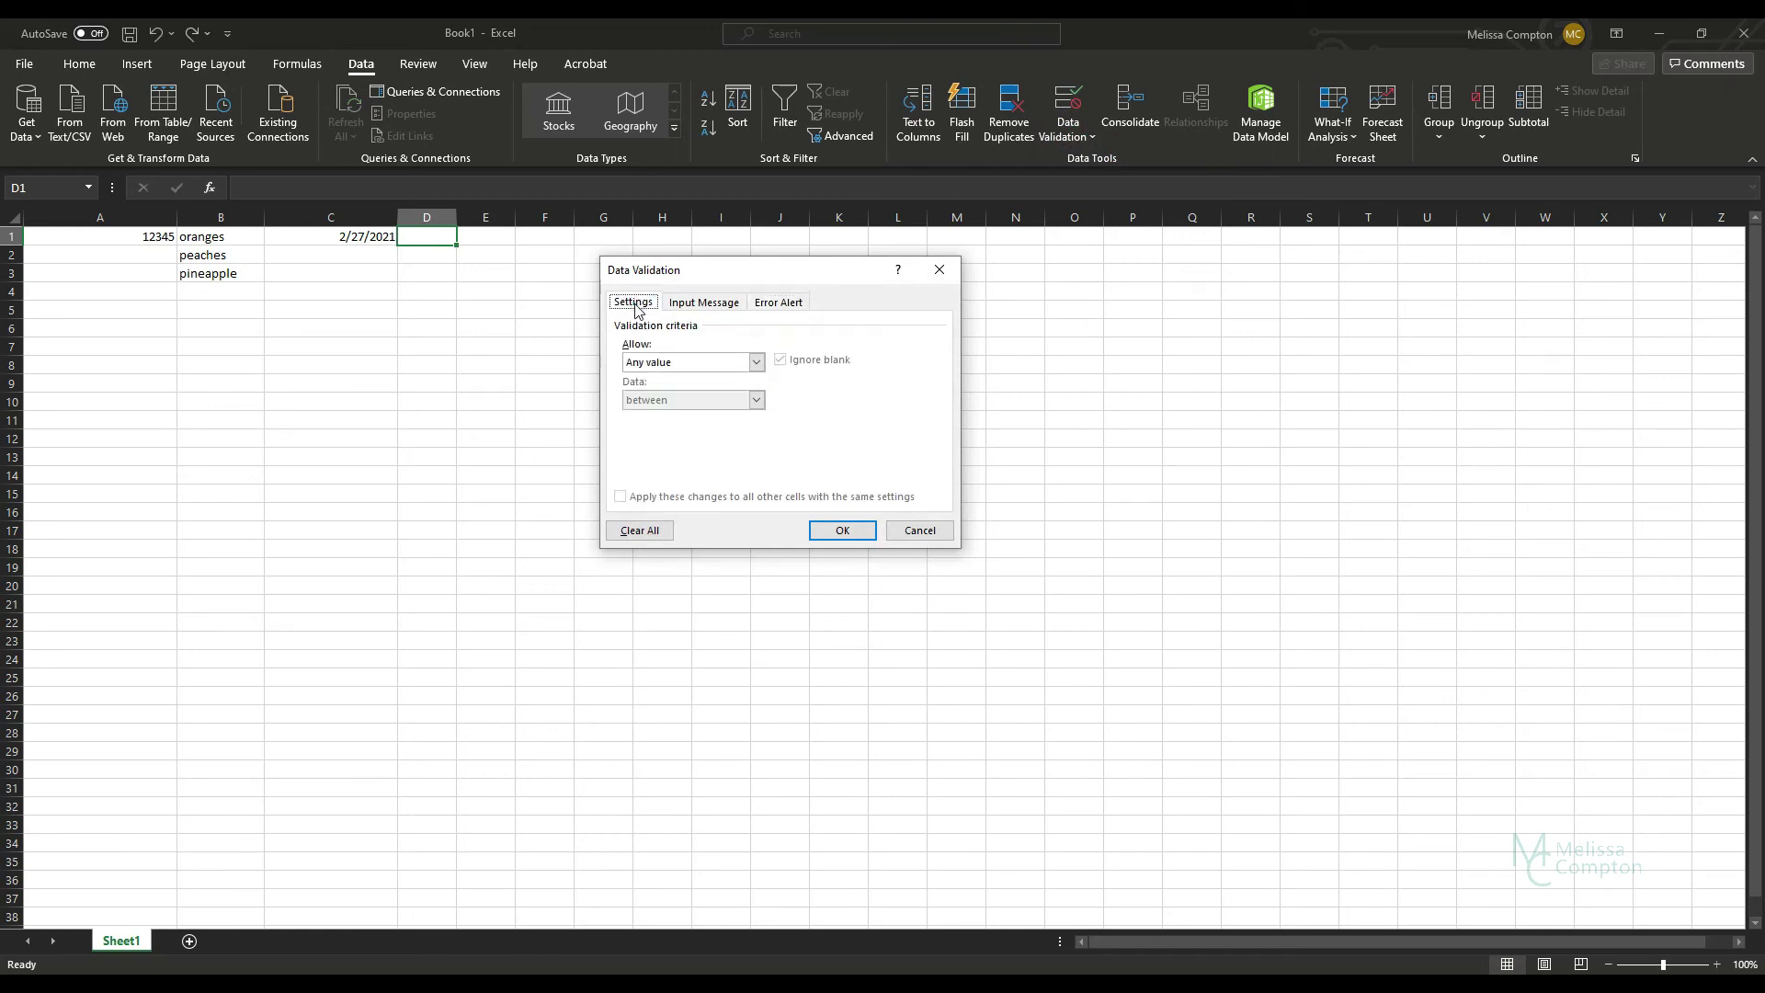
click(758, 363)
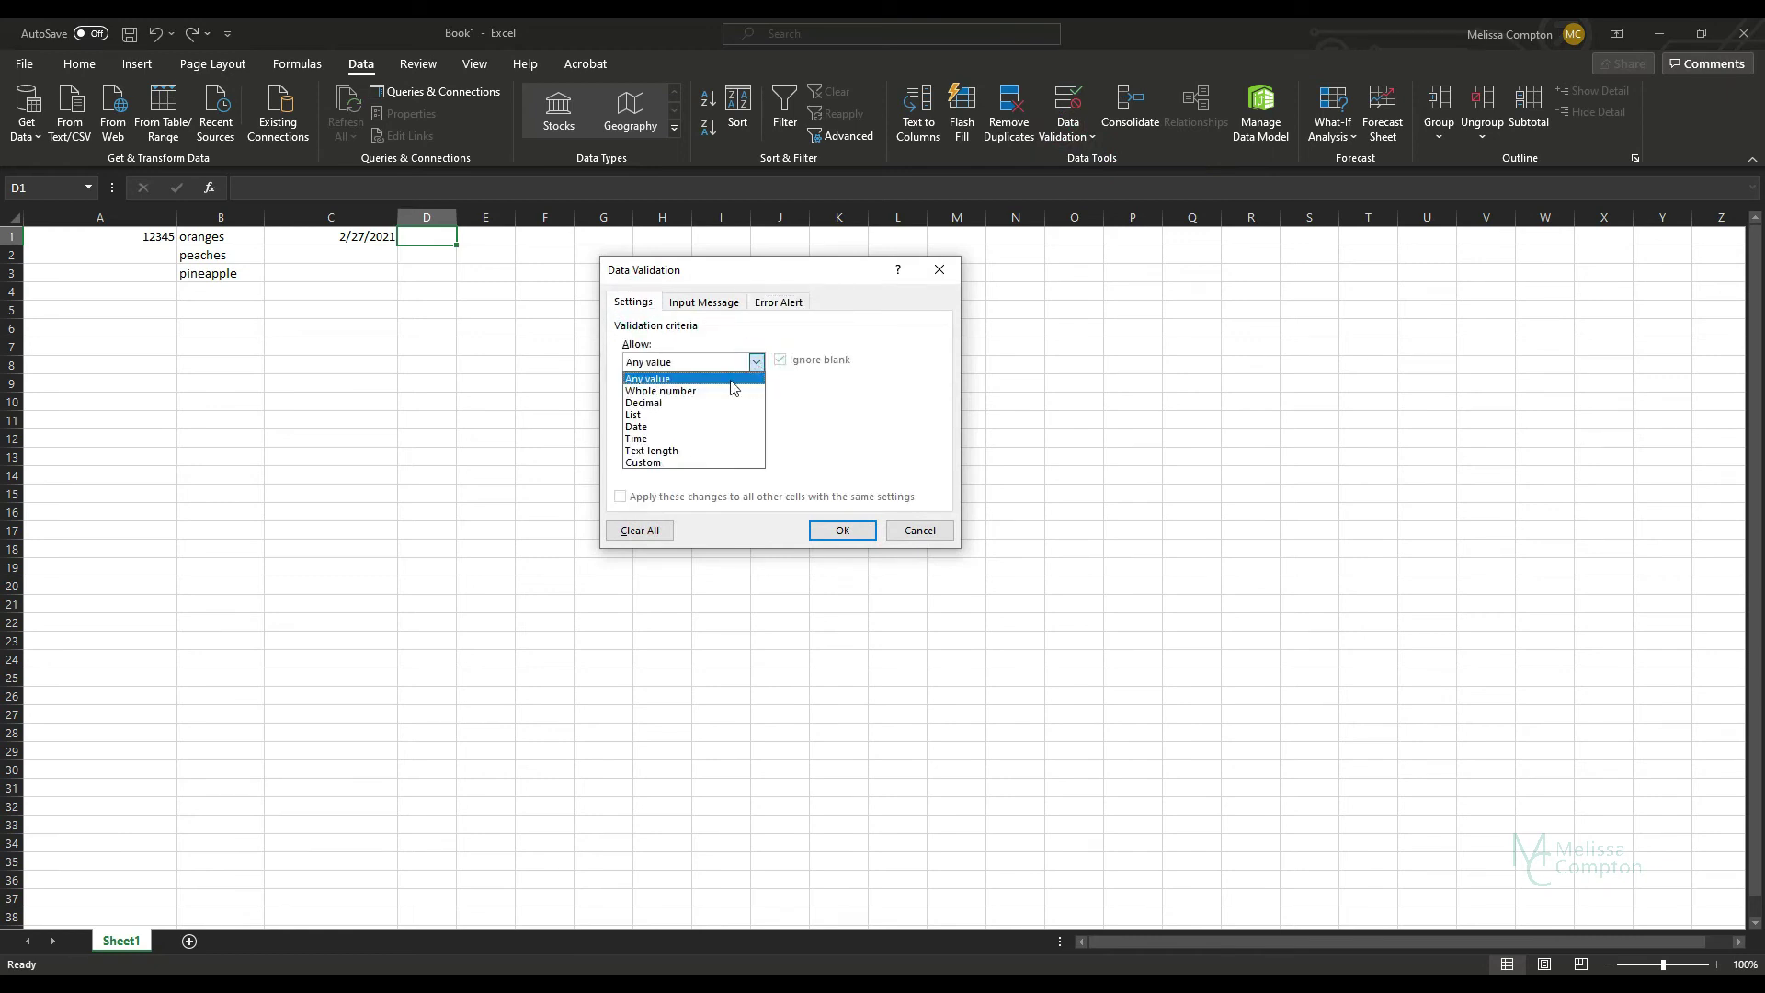
click(721, 438)
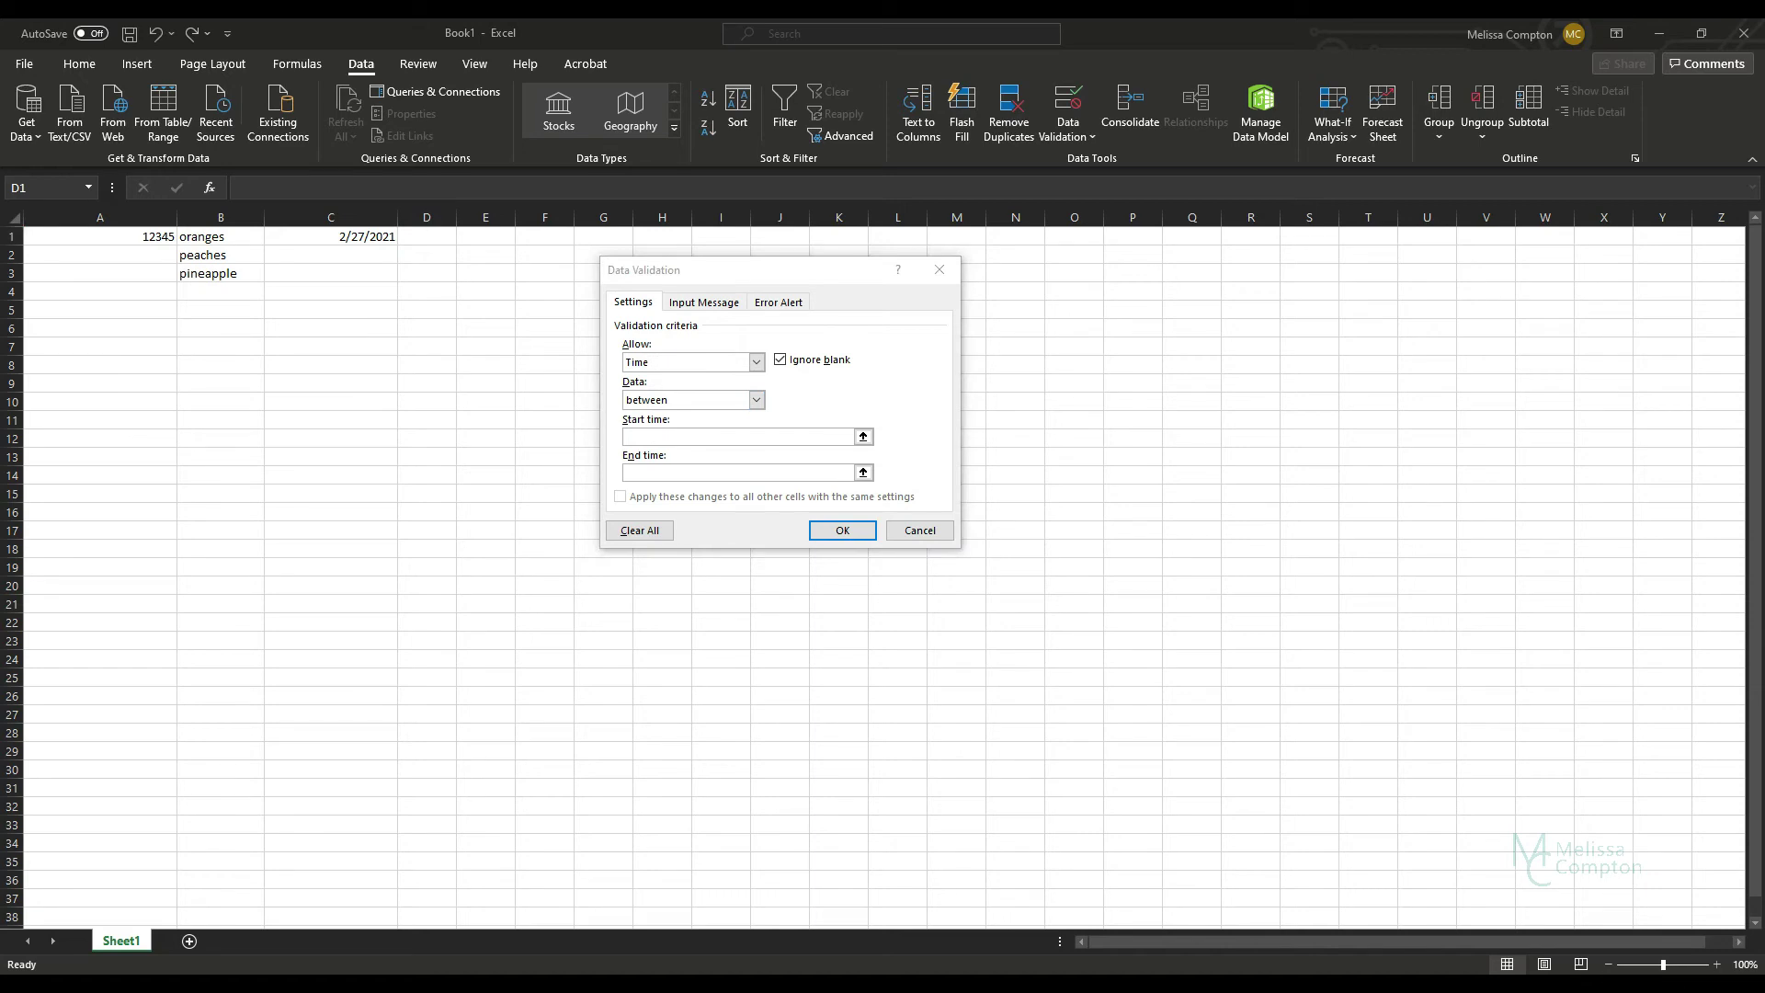
click(684, 438)
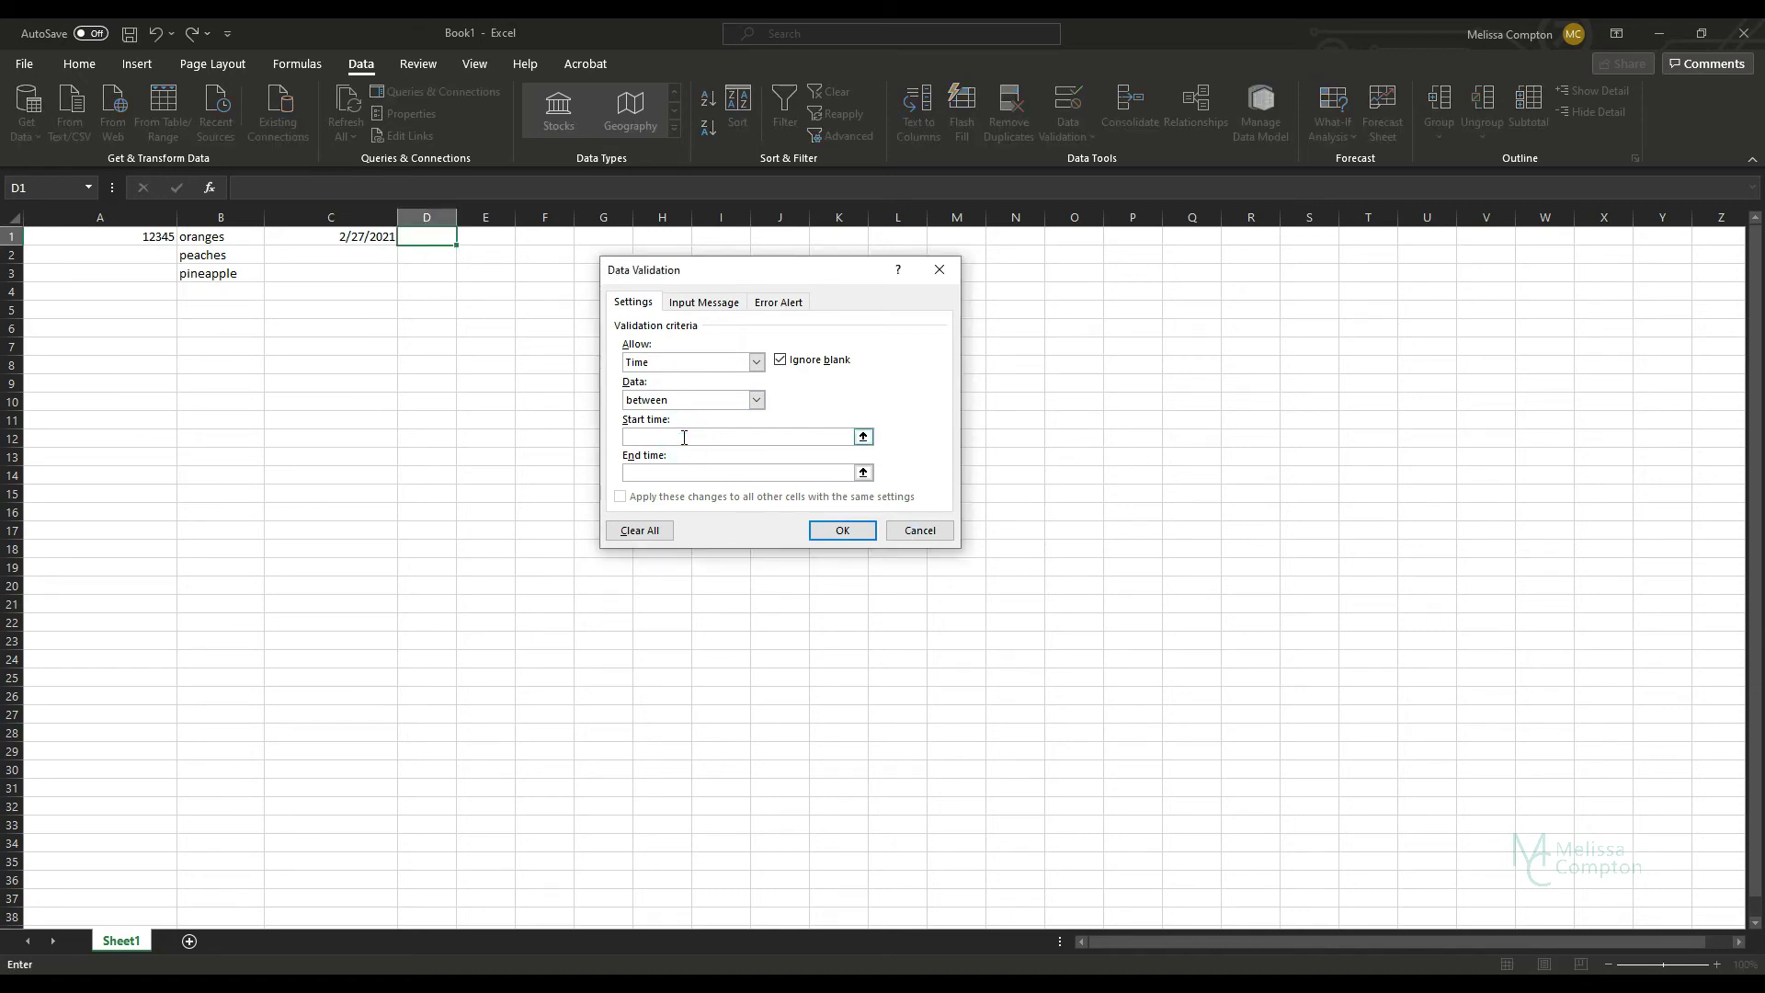
text(8:00 AM)
click(702, 472)
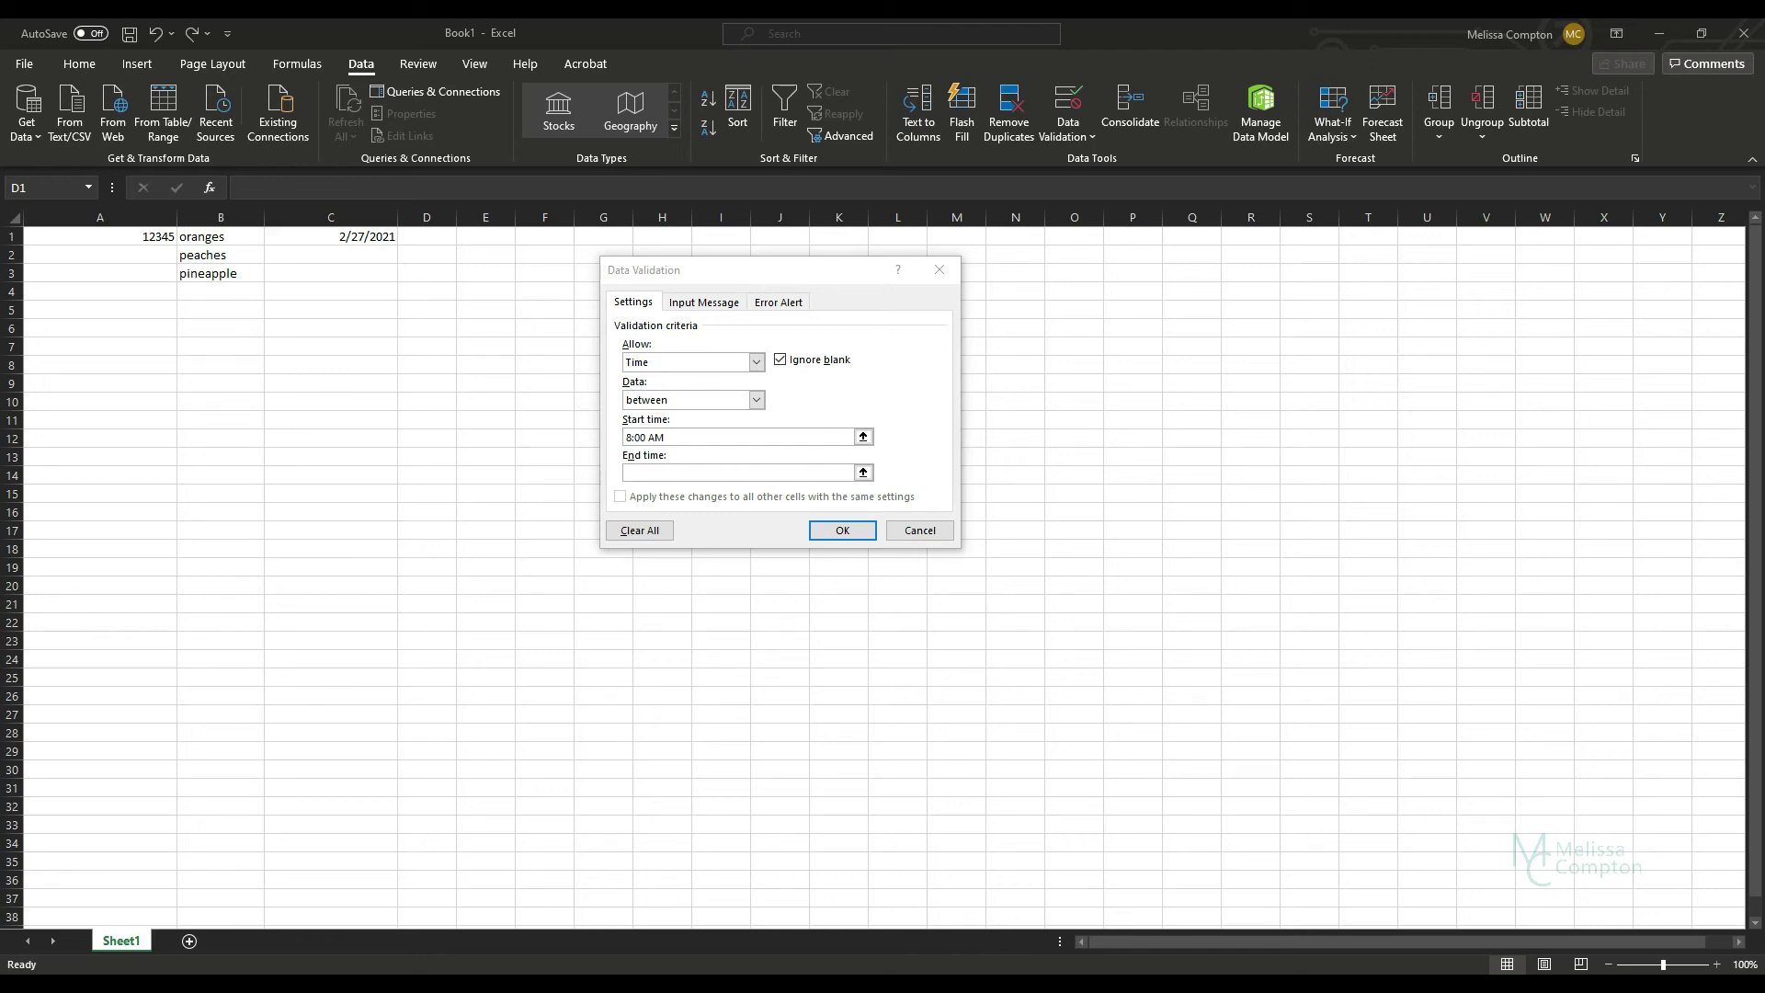
click(678, 470)
text(5:00 PM)
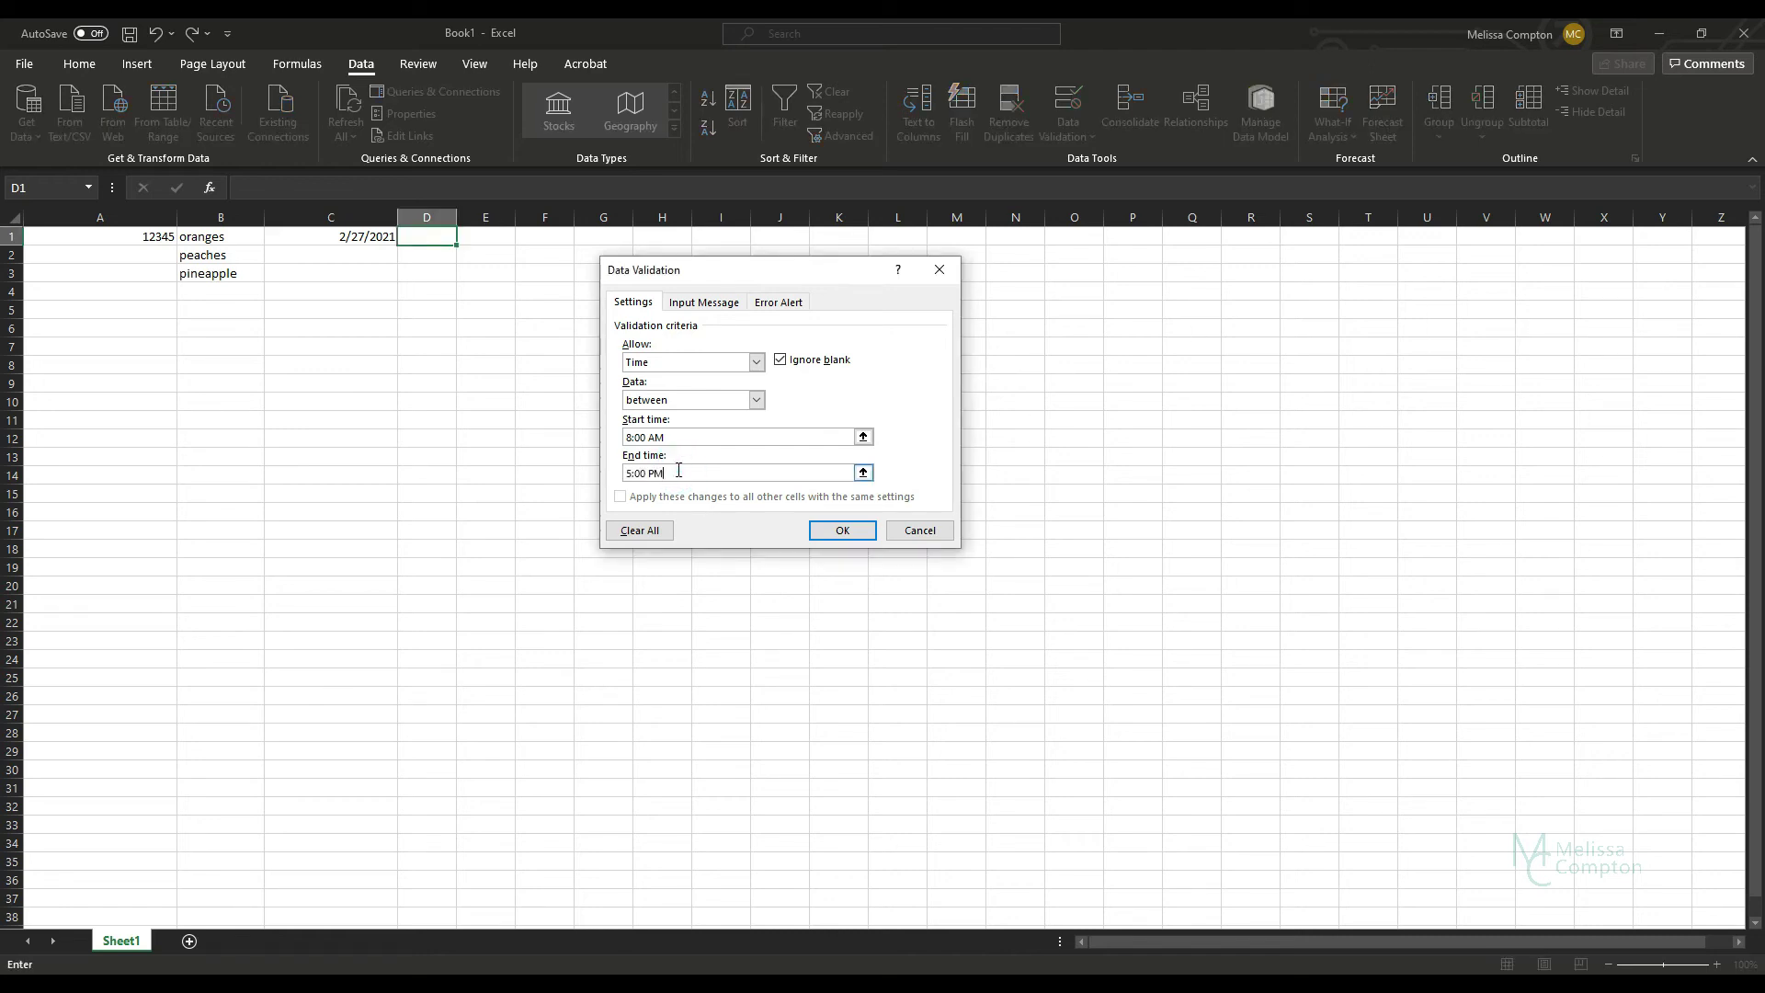
Add a Stop error alert titled "Incorrect Time" with the message "Time must be between 8:00 am and 5:00 PM" and apply the rule
click(776, 302)
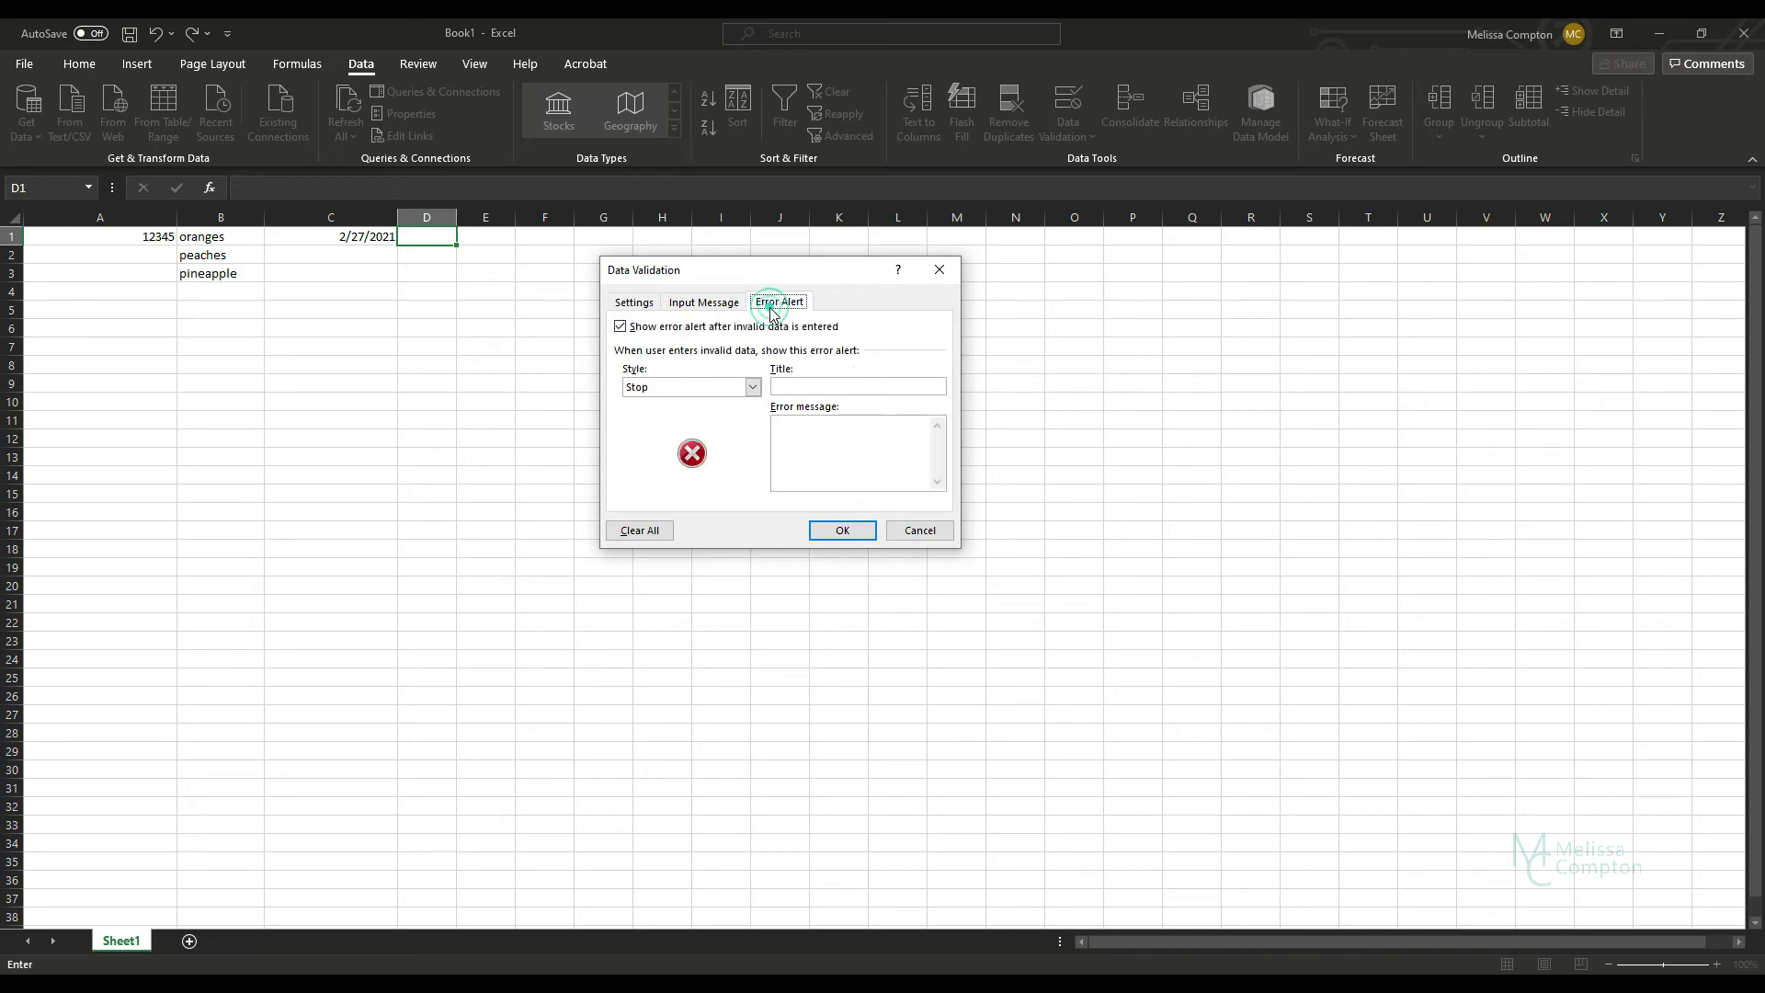
click(839, 385)
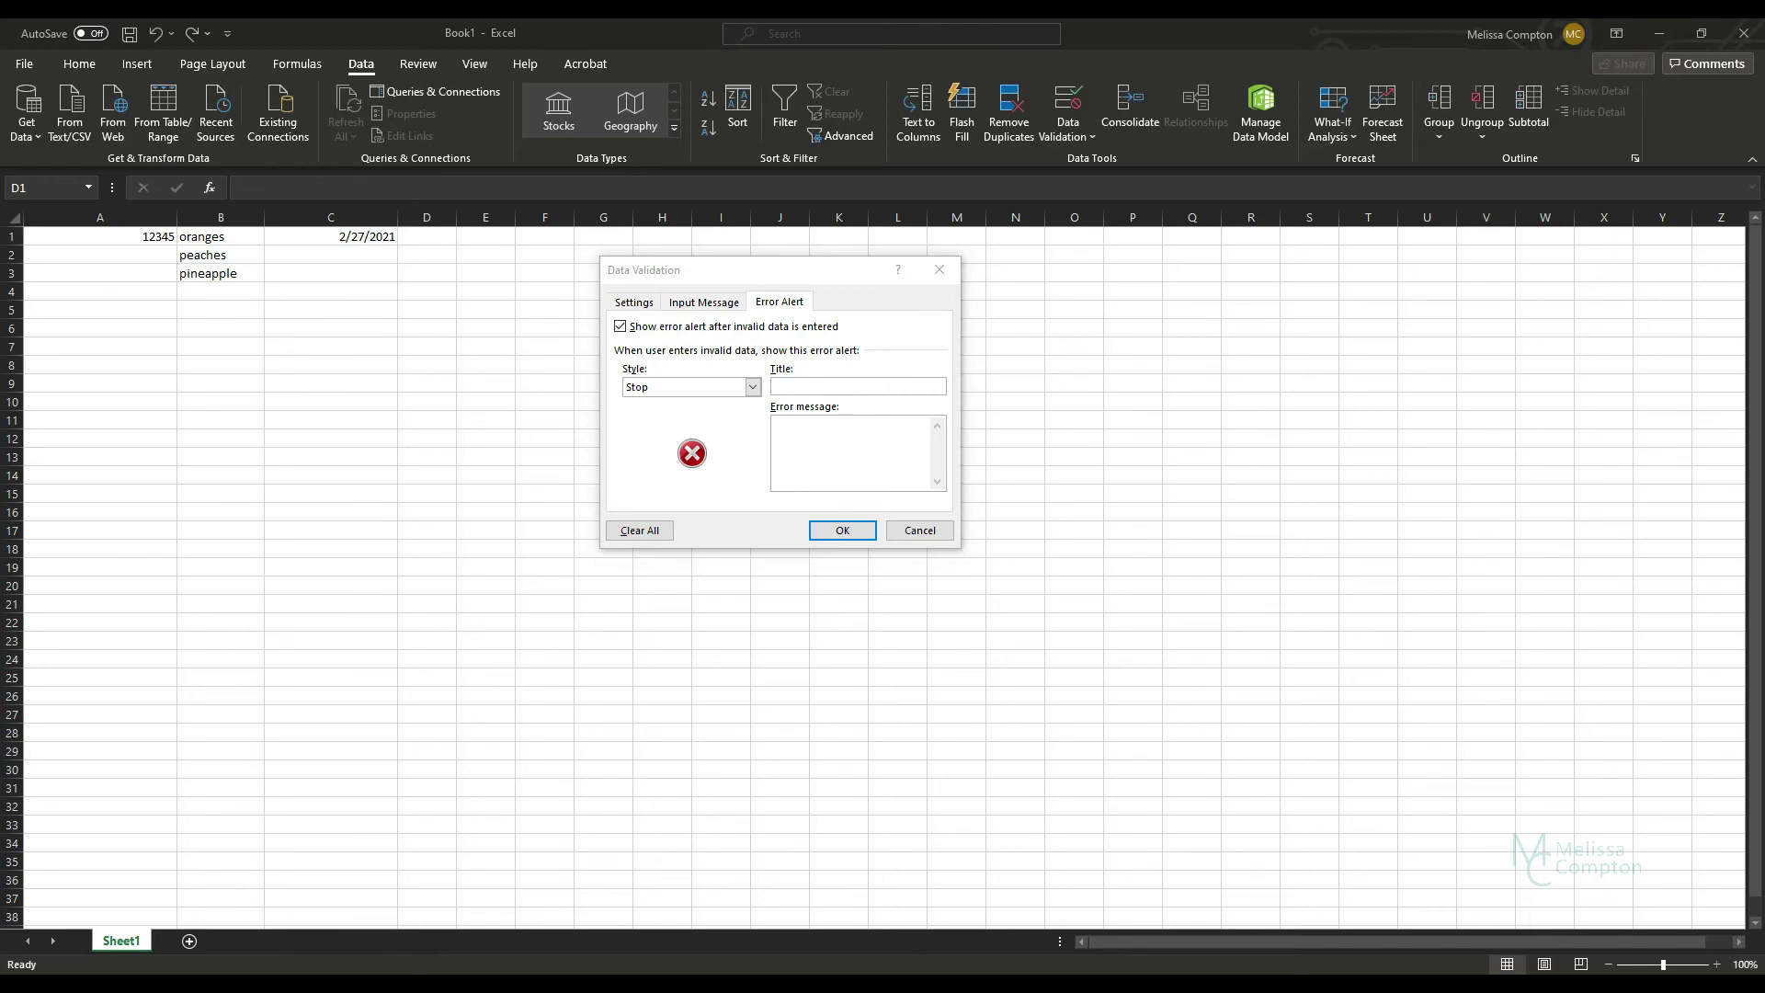
click(839, 383)
text(Incorrect Time)
click(787, 428)
text(Time must be between 8:00 am and 5:00 PM)
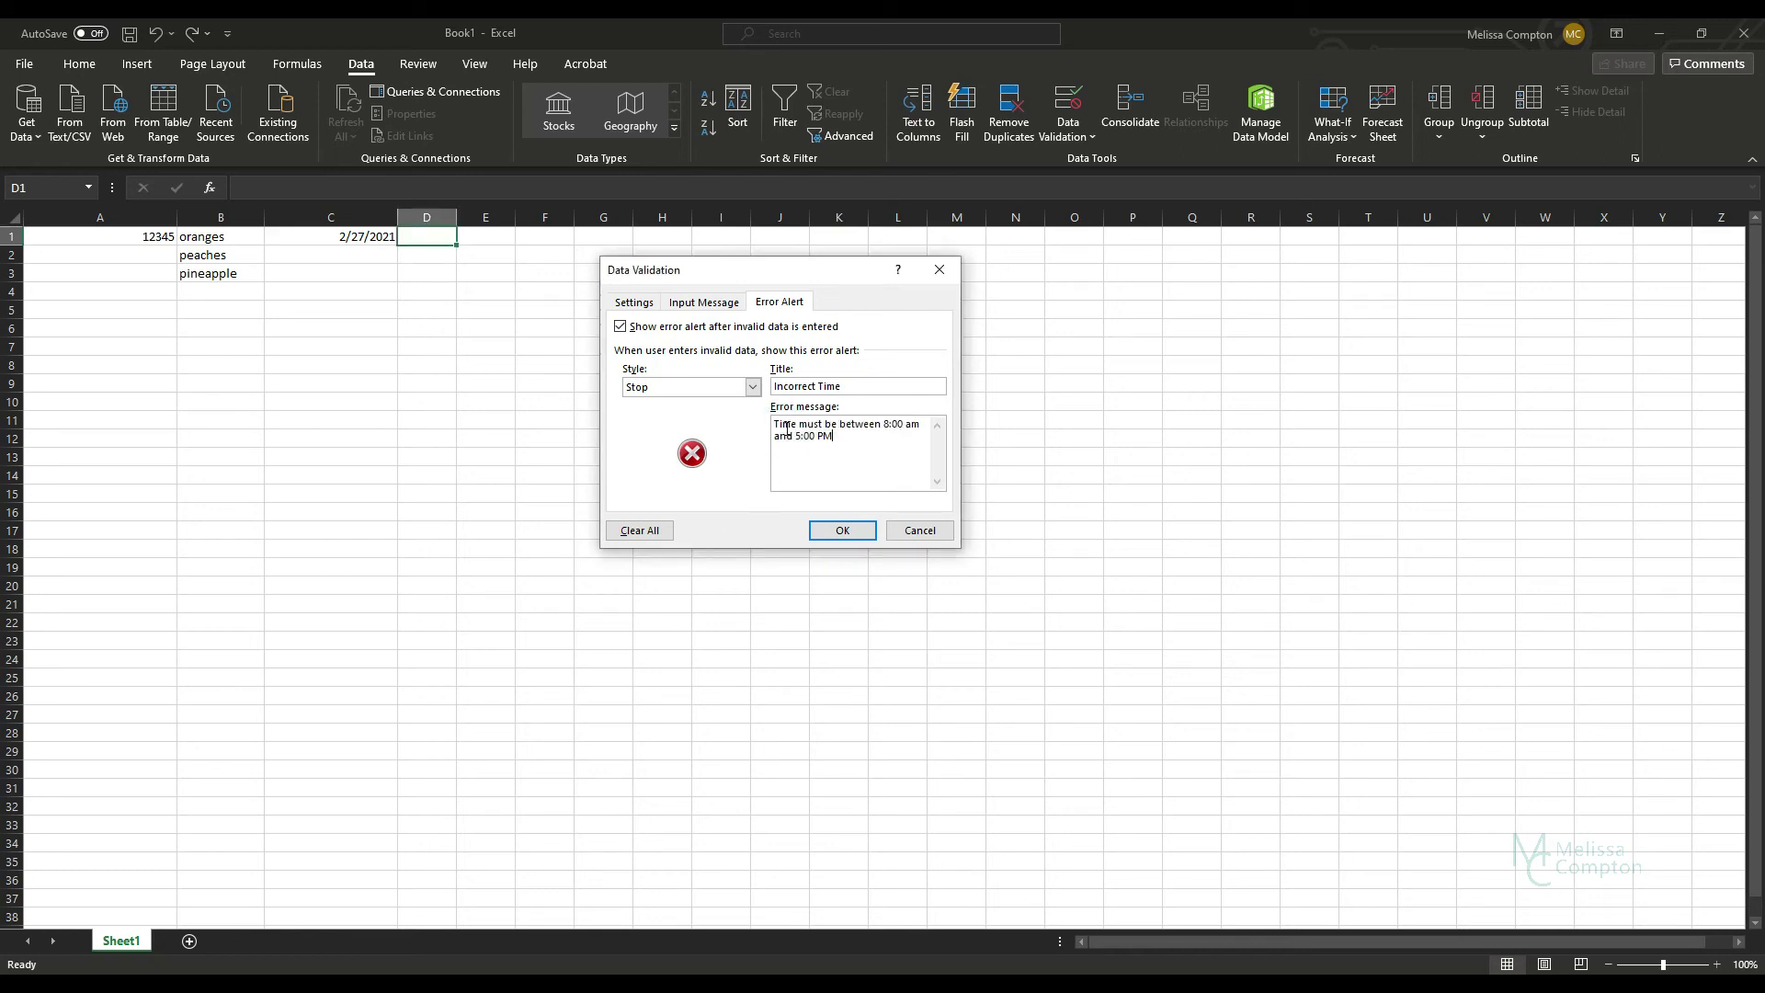
click(631, 303)
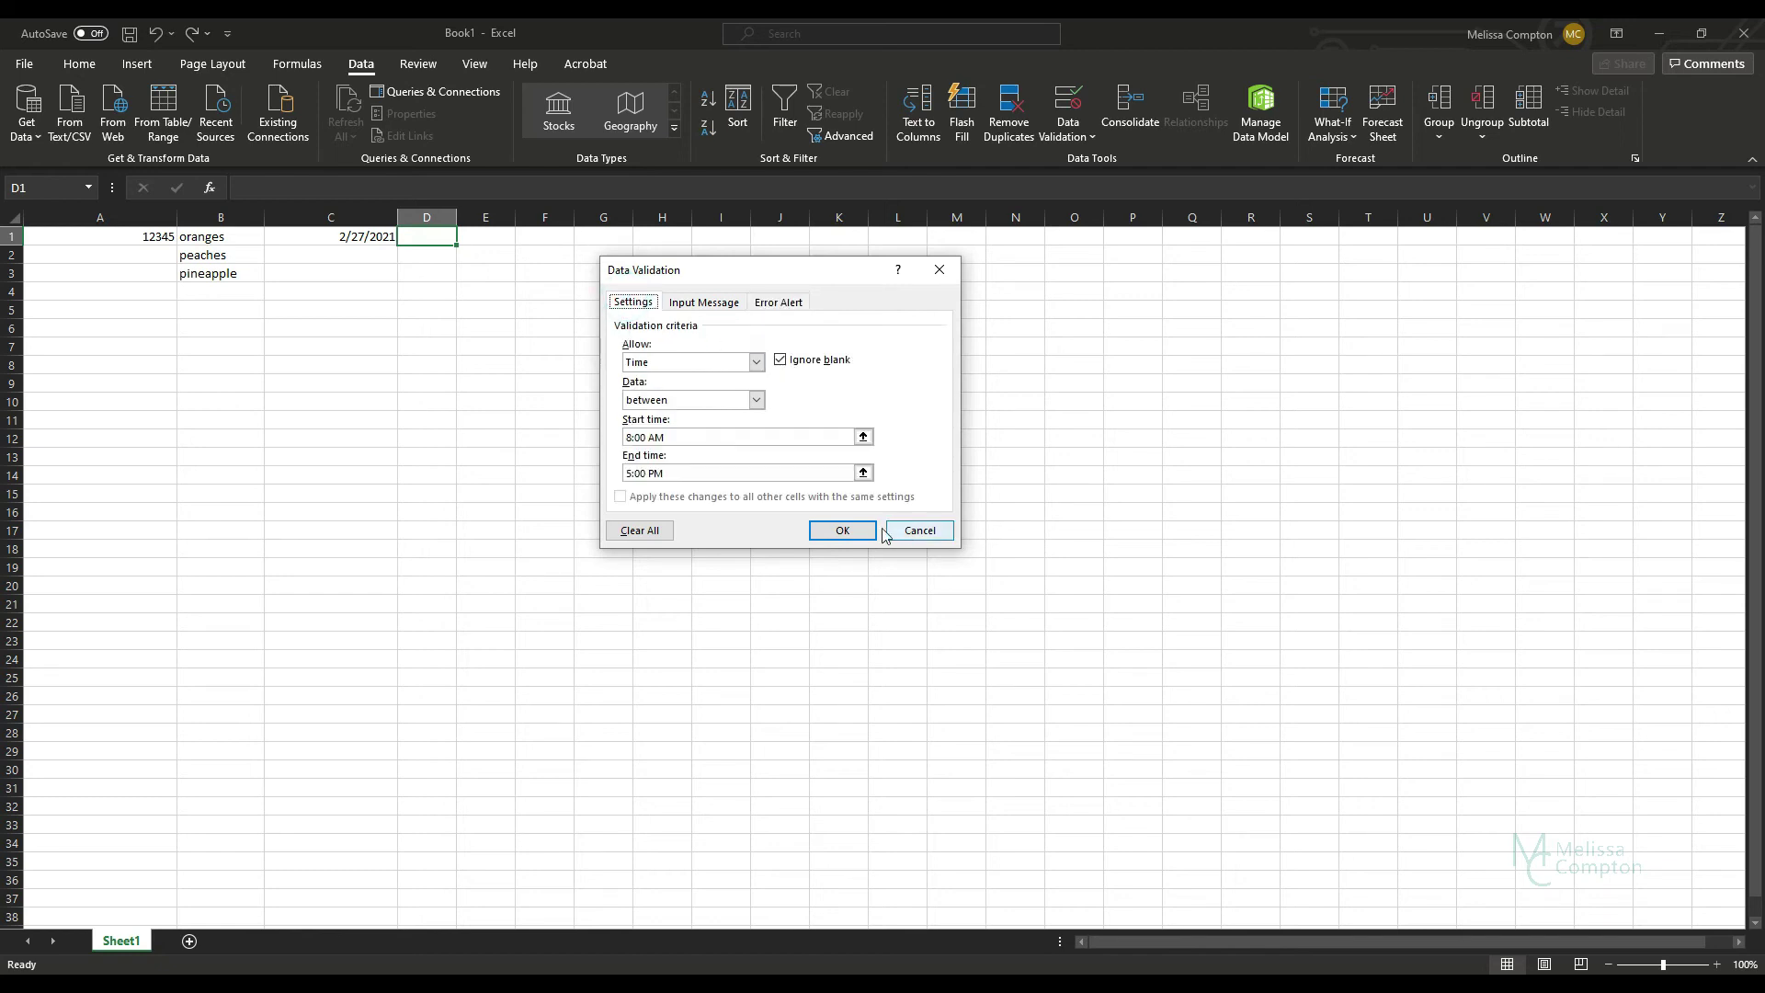
click(842, 531)
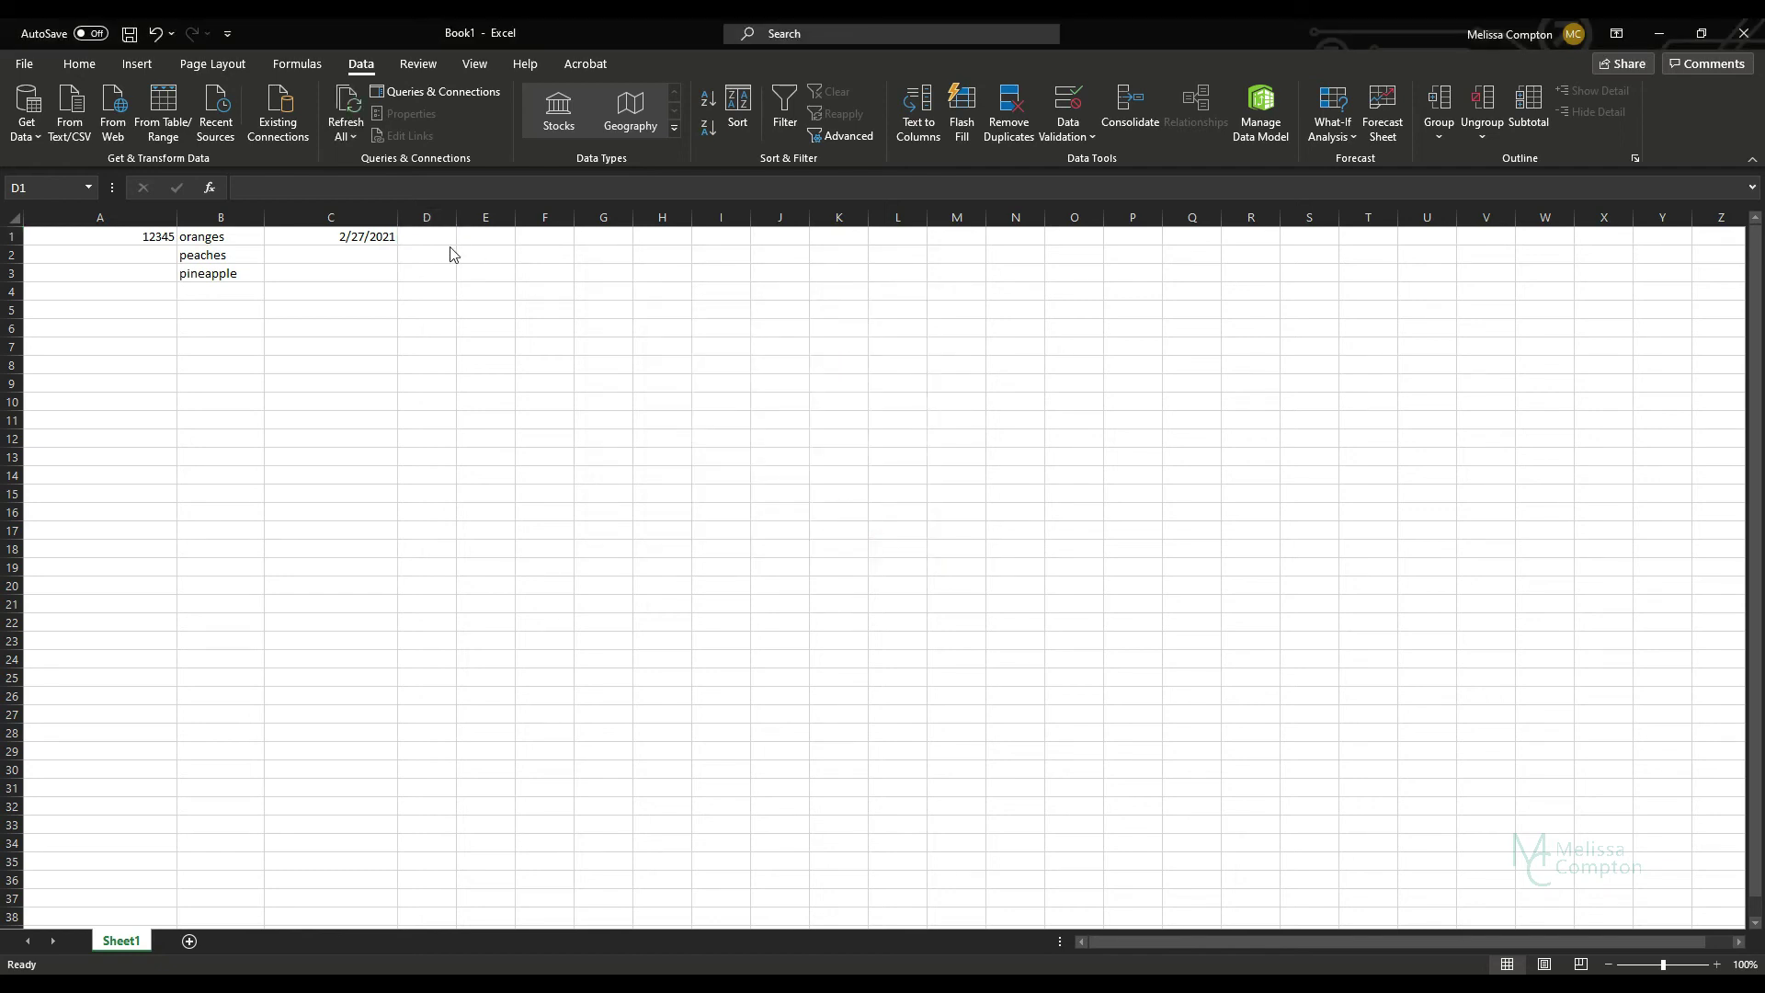
Fill cell D1's time validation down column D to about row 30 and widen column D to roughly twice its width
drag(460, 243, 455, 772)
drag(458, 221, 521, 221)
Enter 8:00 AM in cell D1, and try to enter 8:00 P in cell D2, cancelling that second entry
click(476, 236)
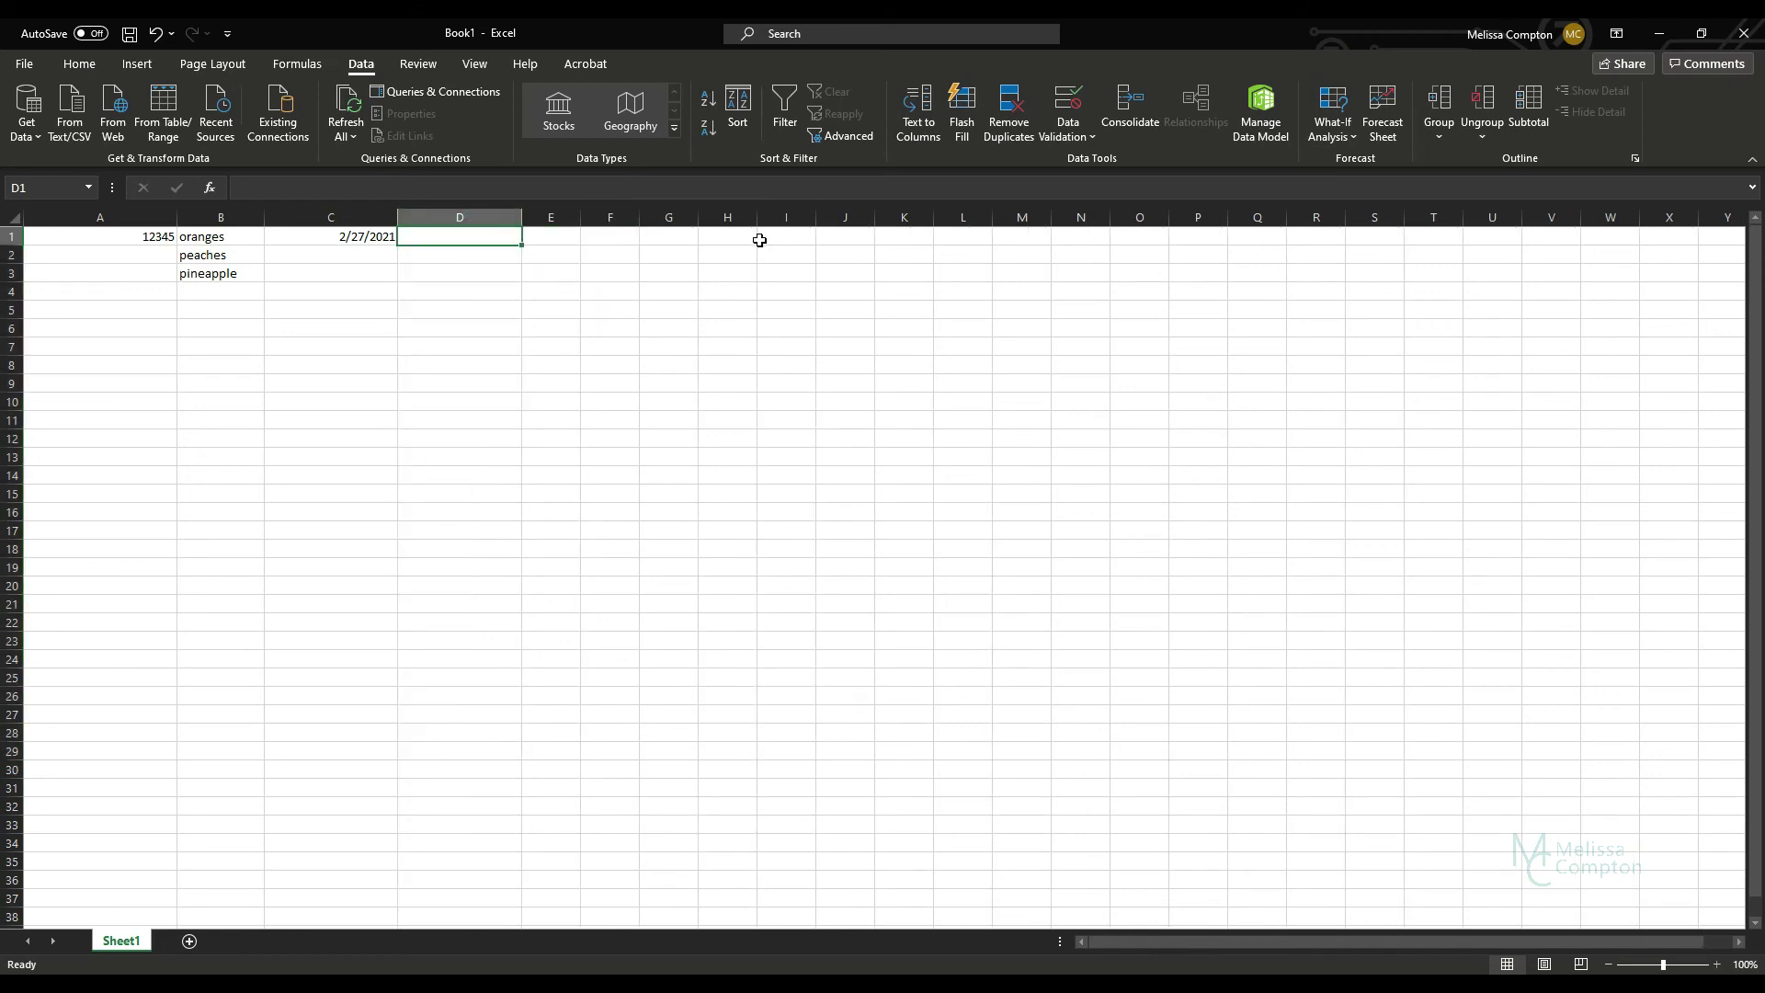
text(8:)
text(0)
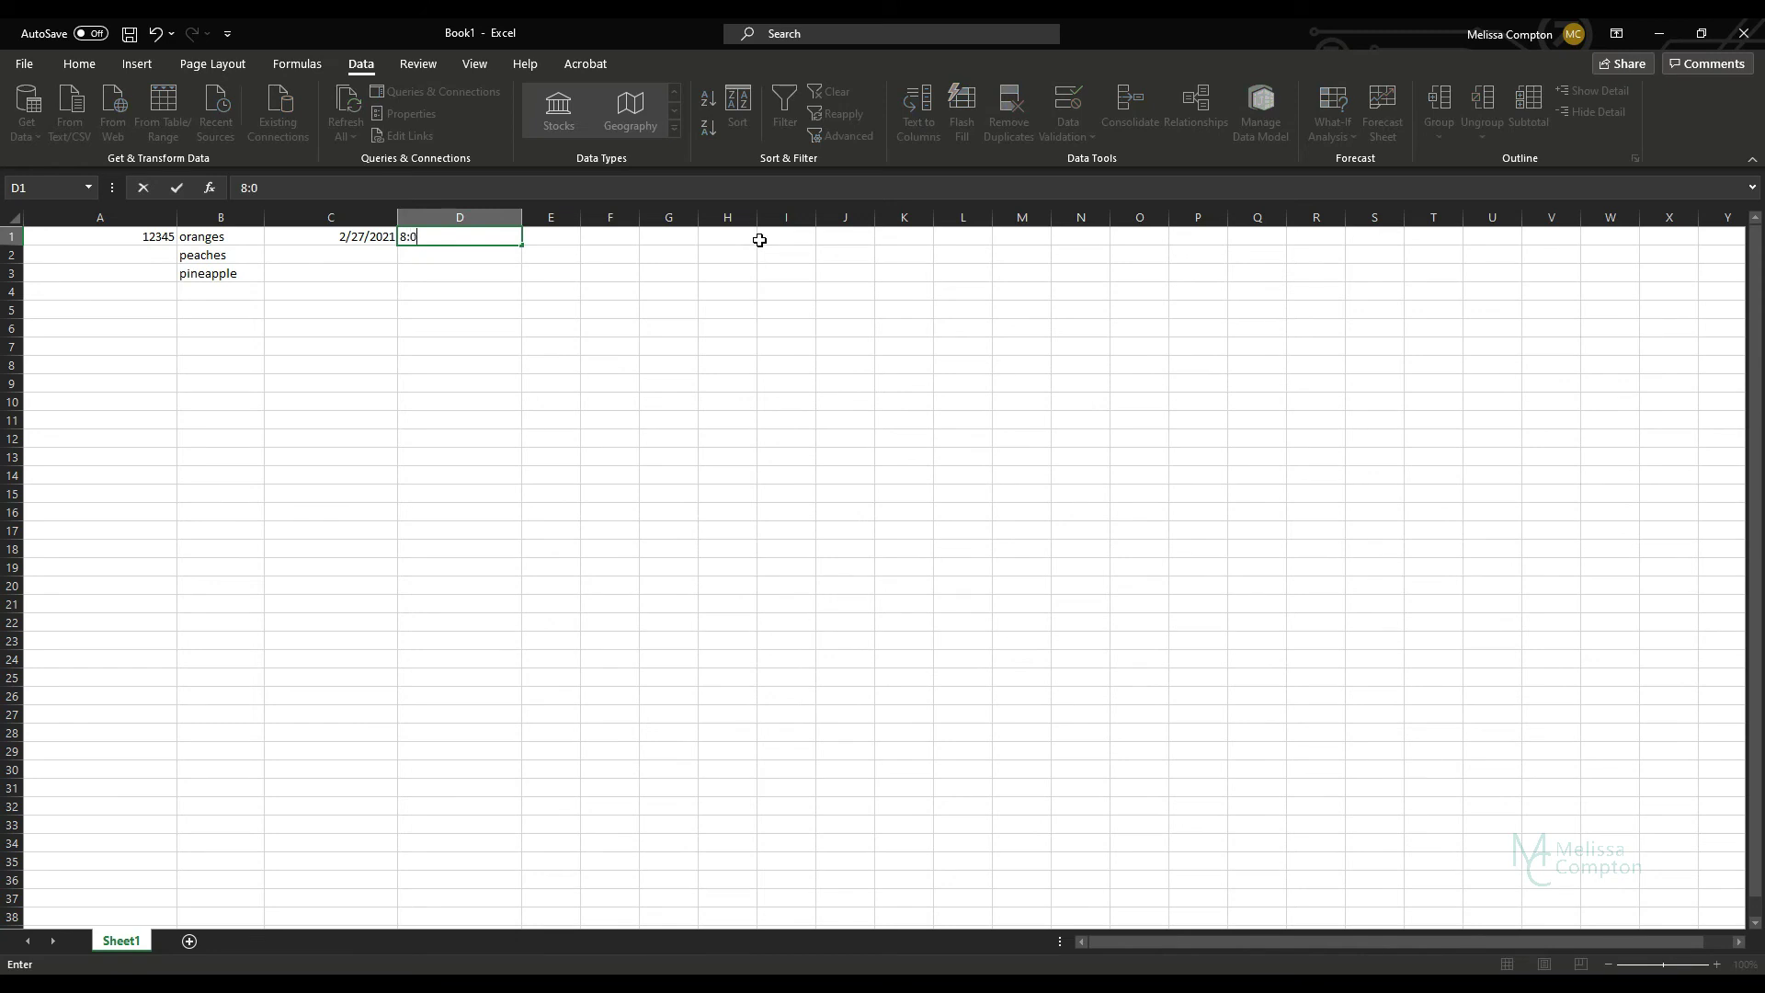
text(0 A)
key(Return)
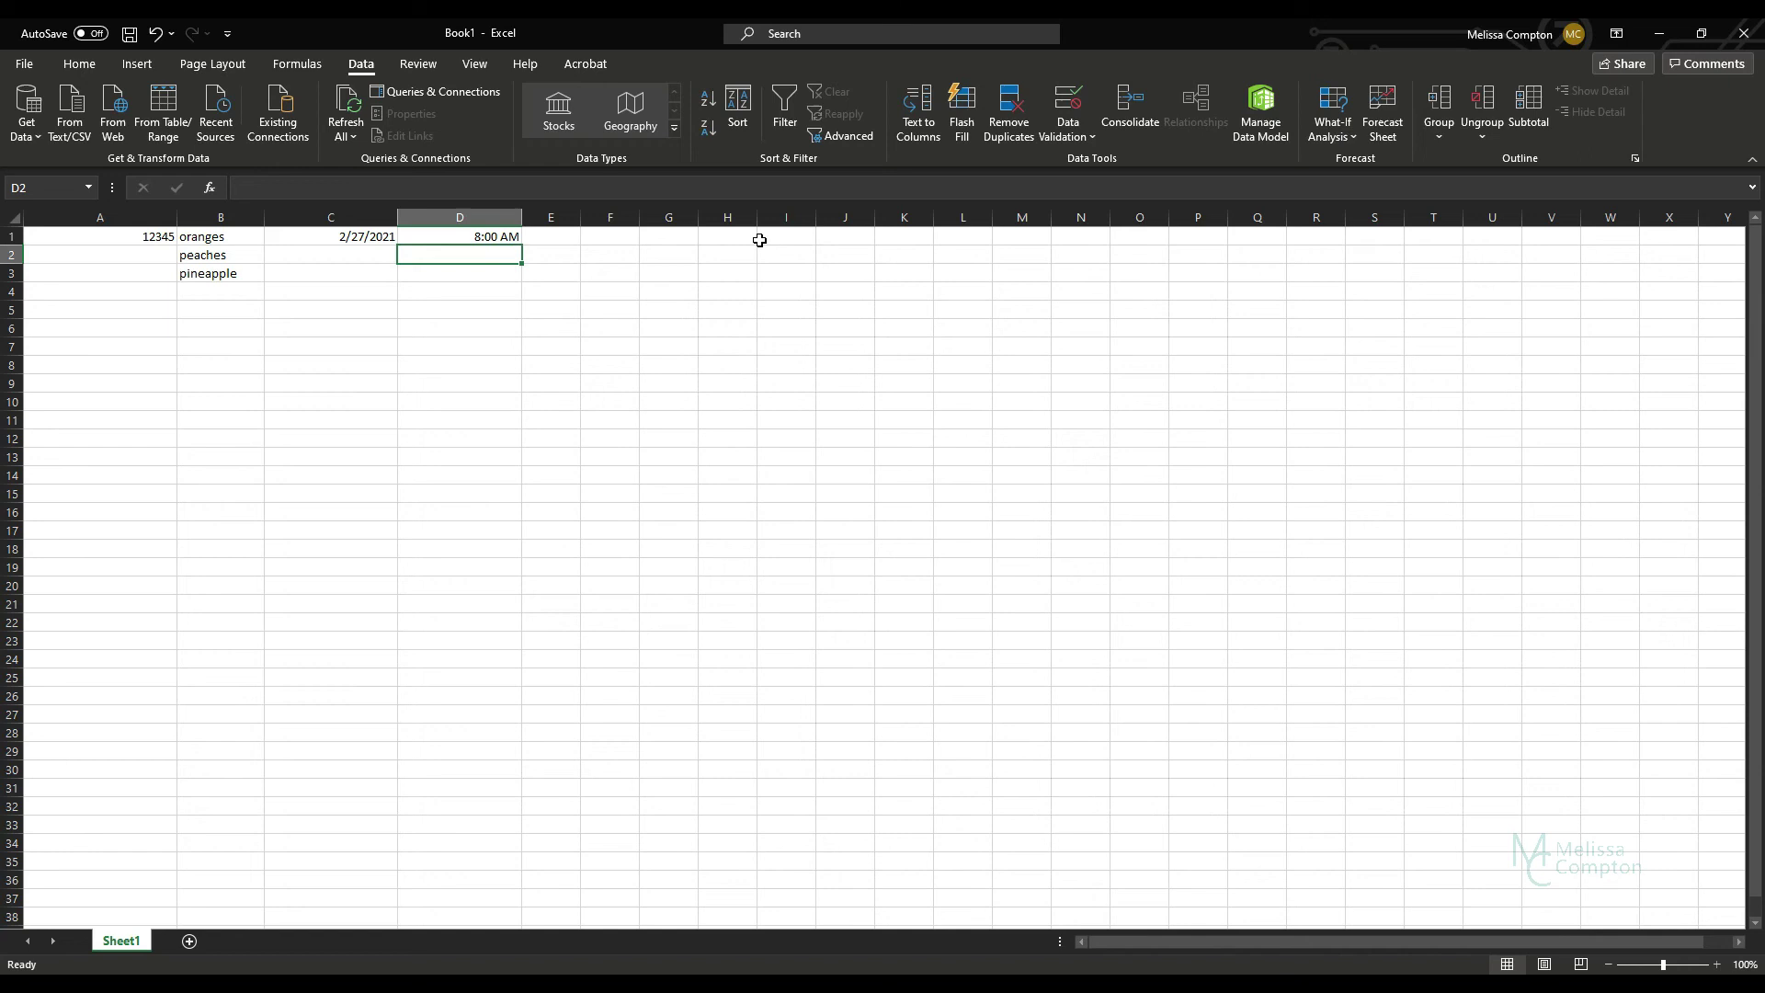
text(8:00 P)
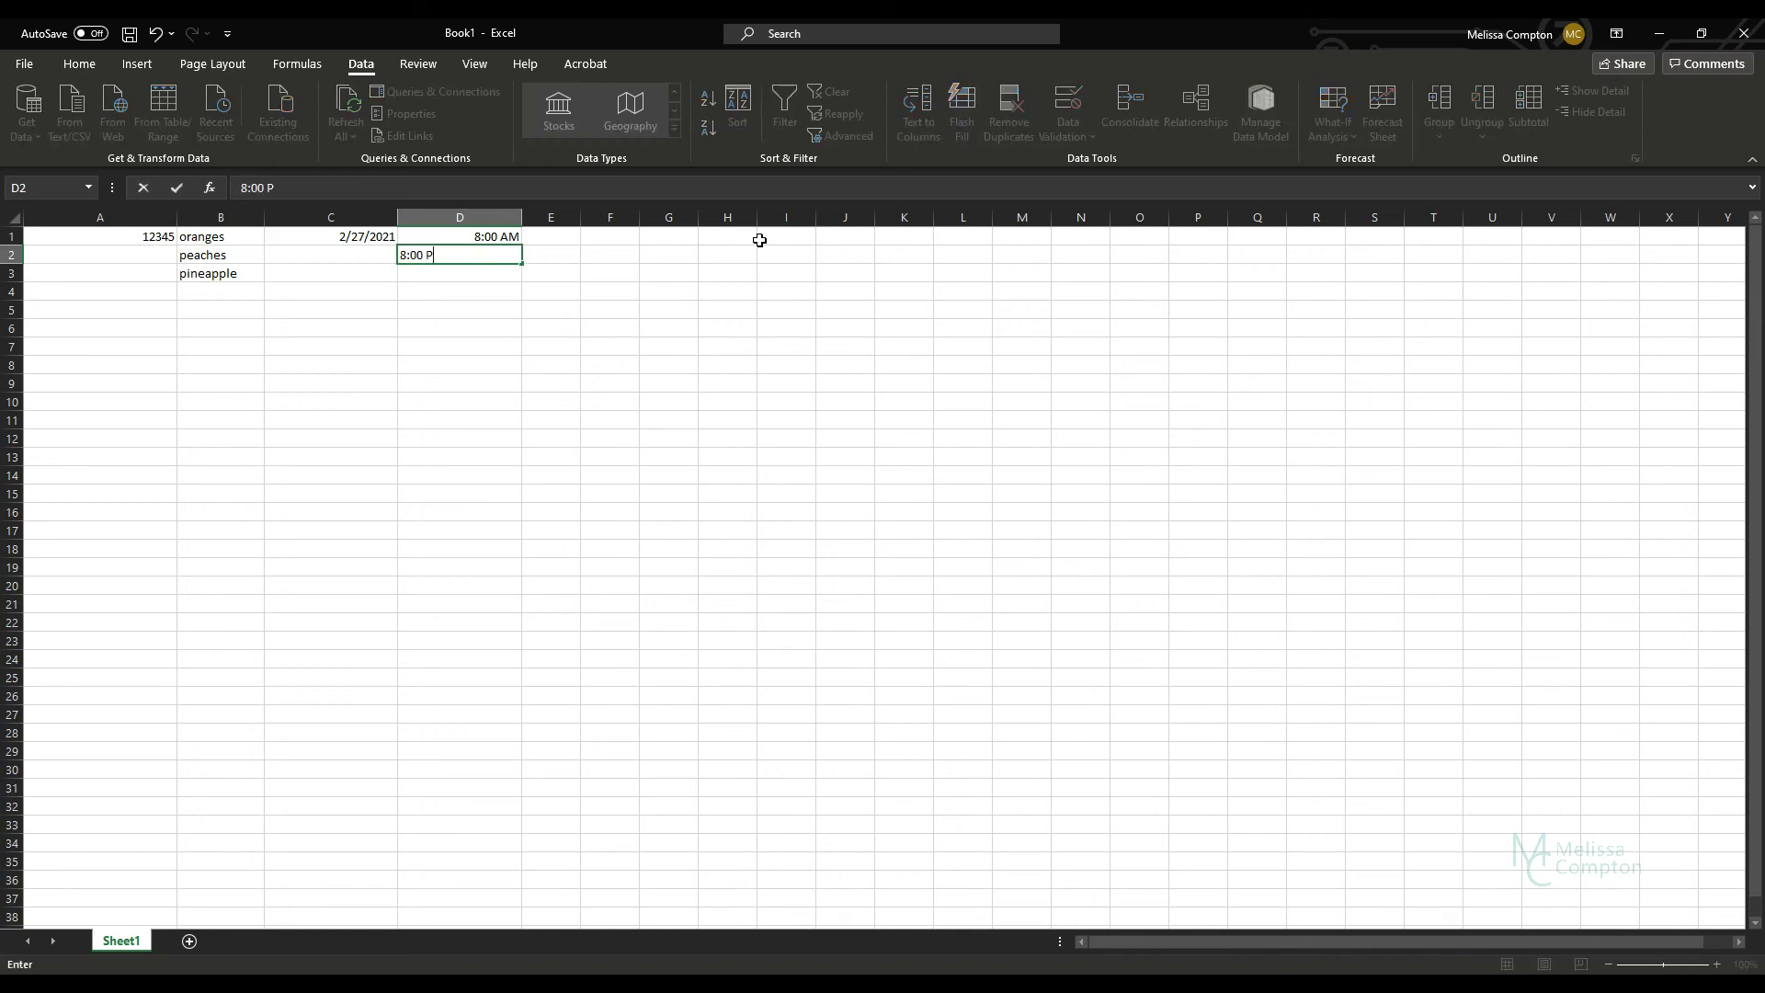
key(Return)
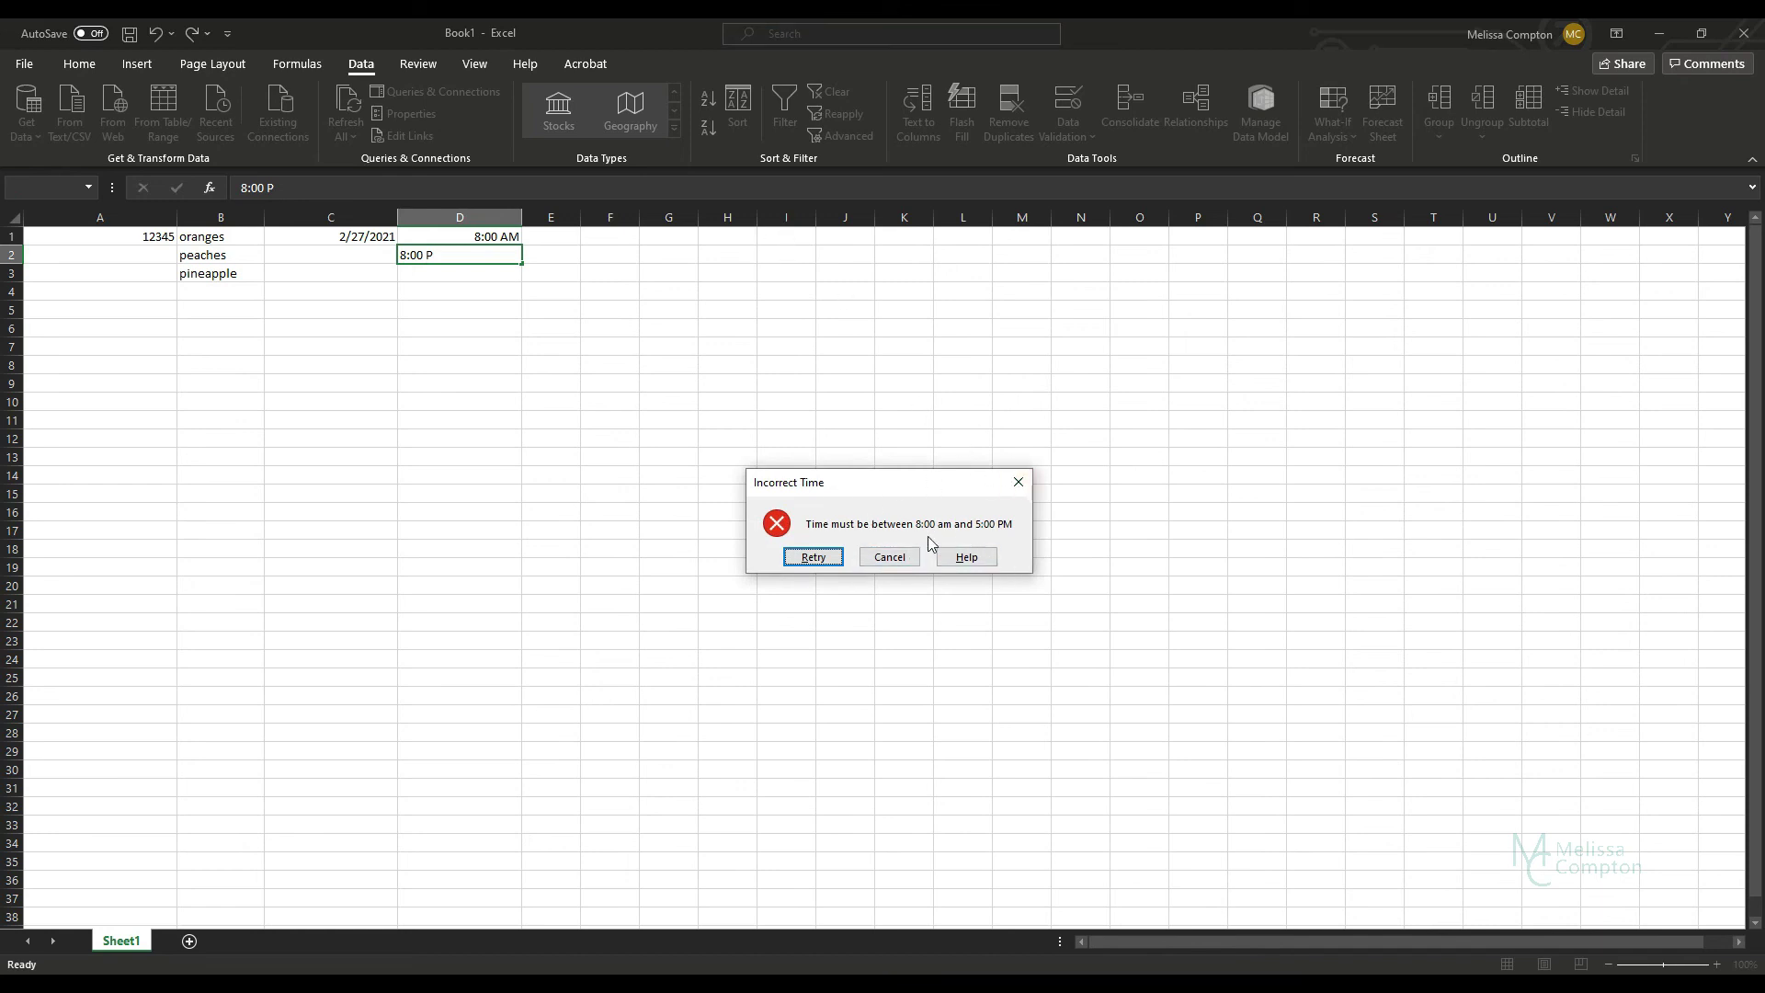
click(892, 557)
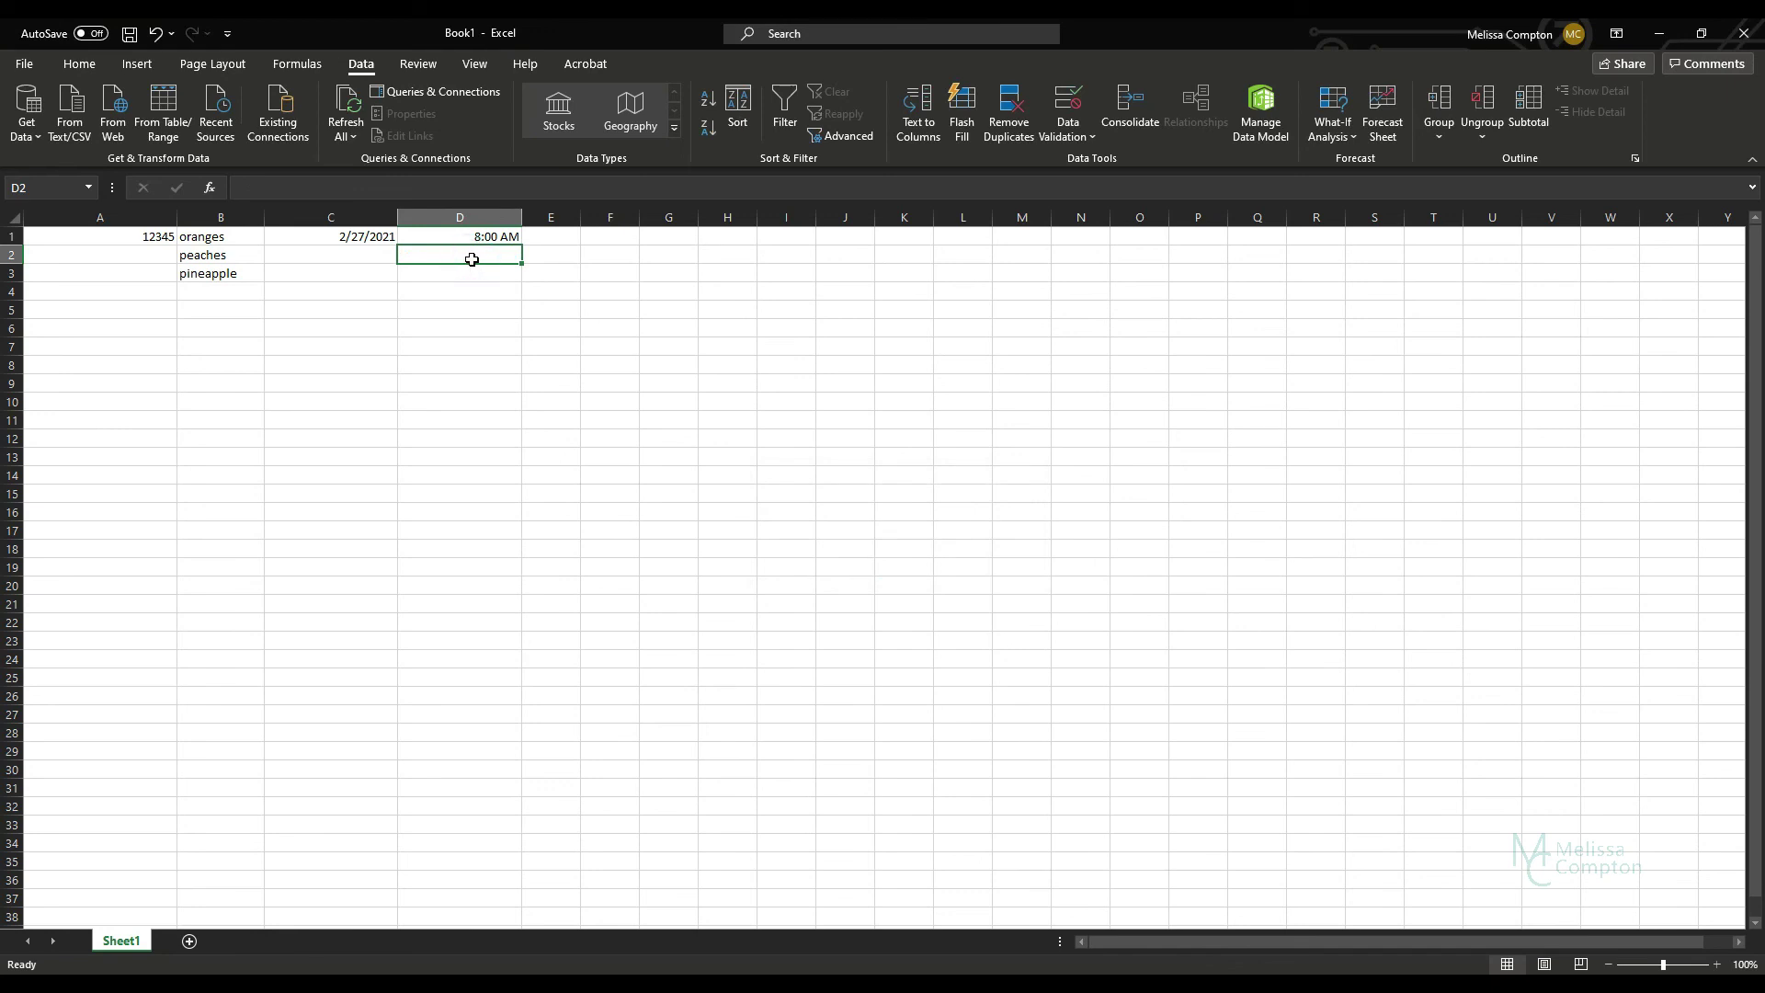
Enter 5:00 PM in cell D2
text(5:00 P)
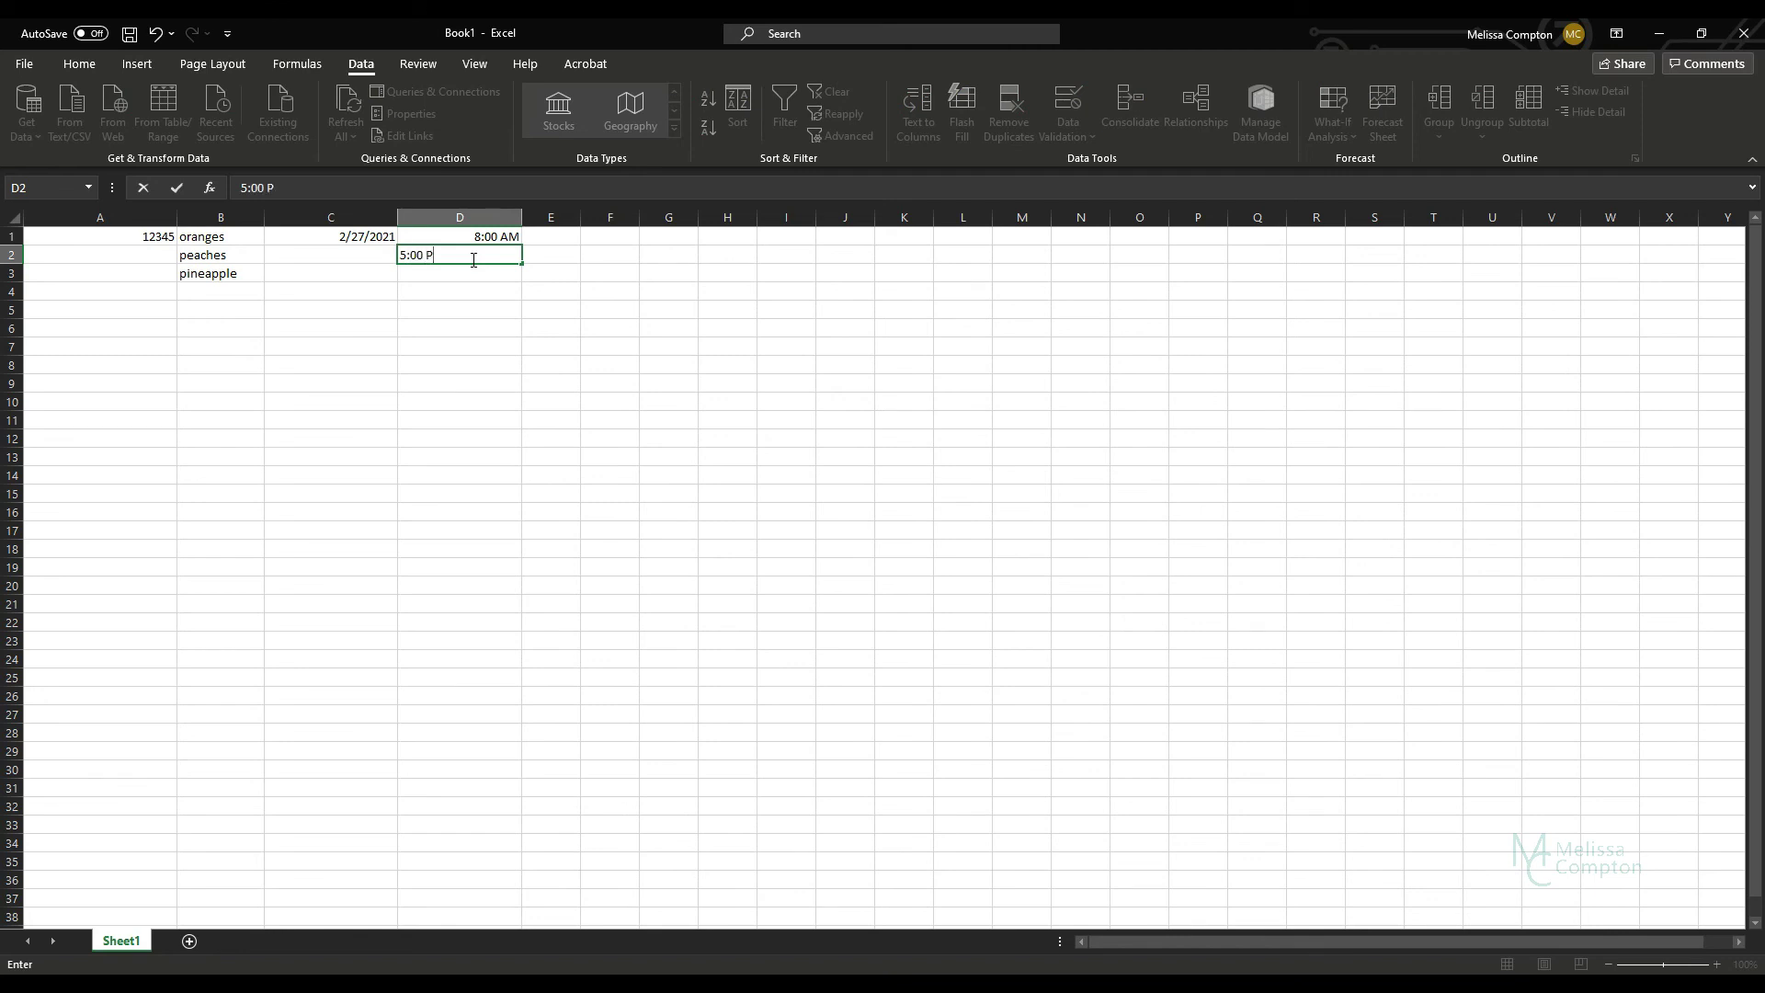
text(M)
key(Return)
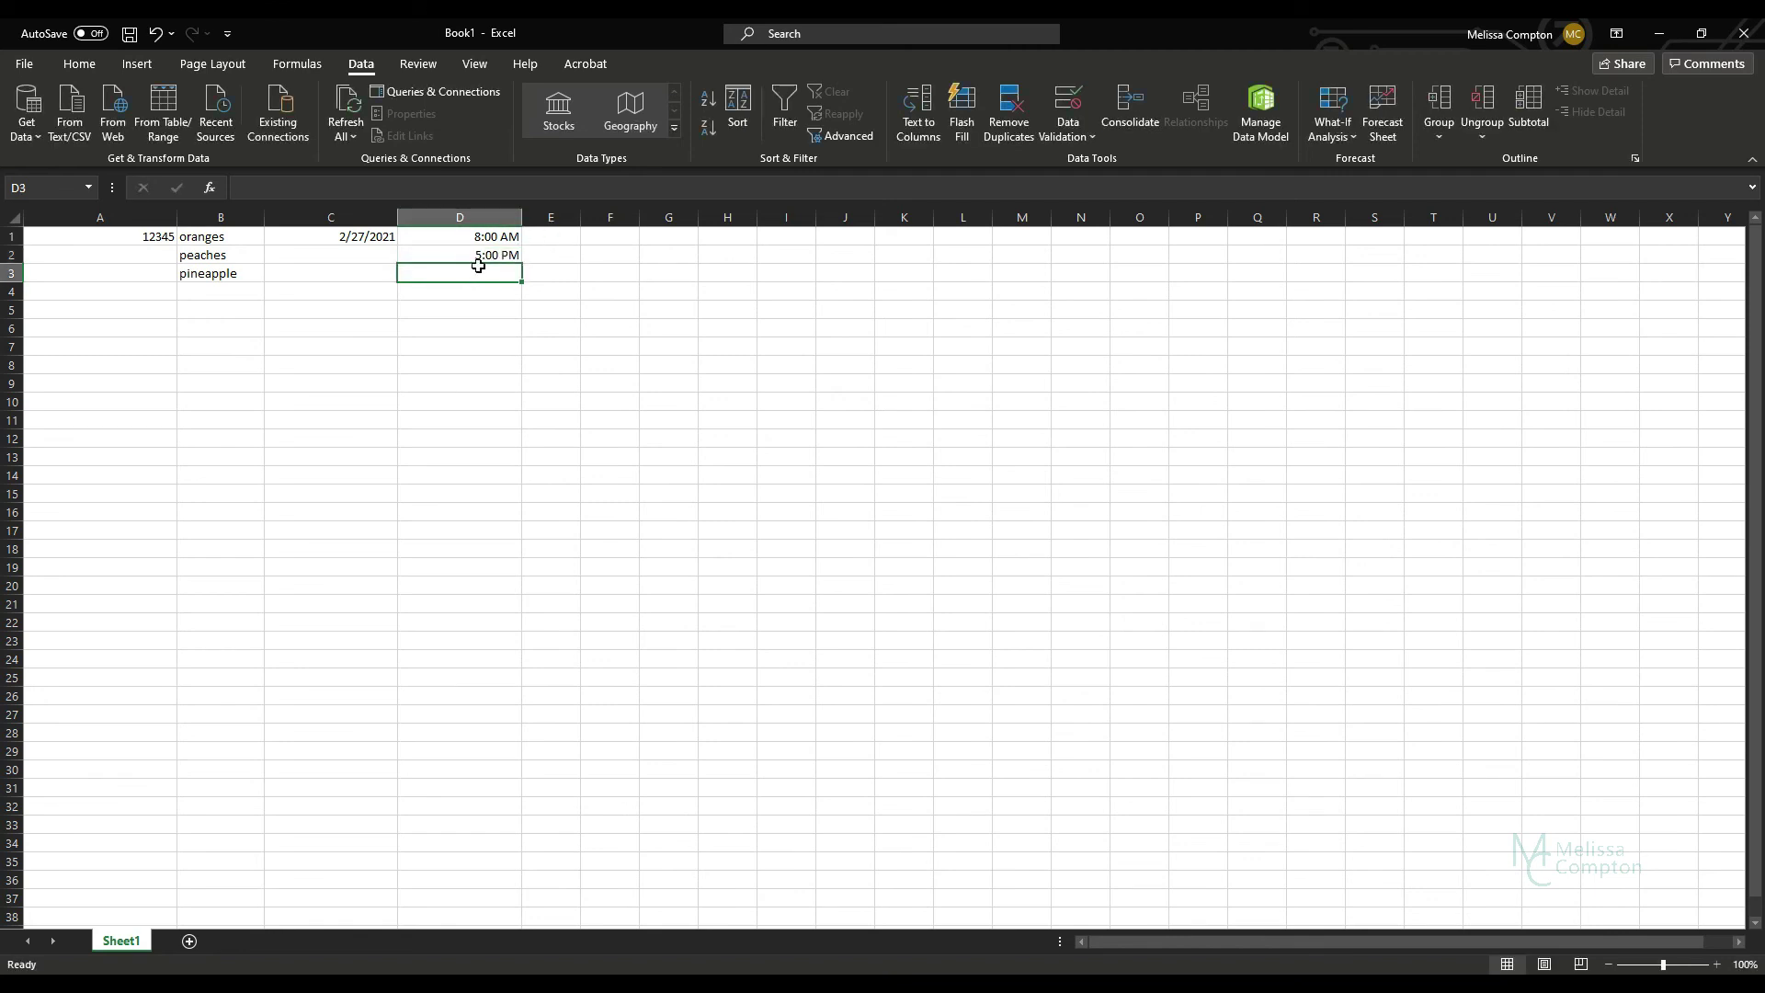
Set cell E1's data validation to allow only whole numbers between 1 and 10
click(550, 236)
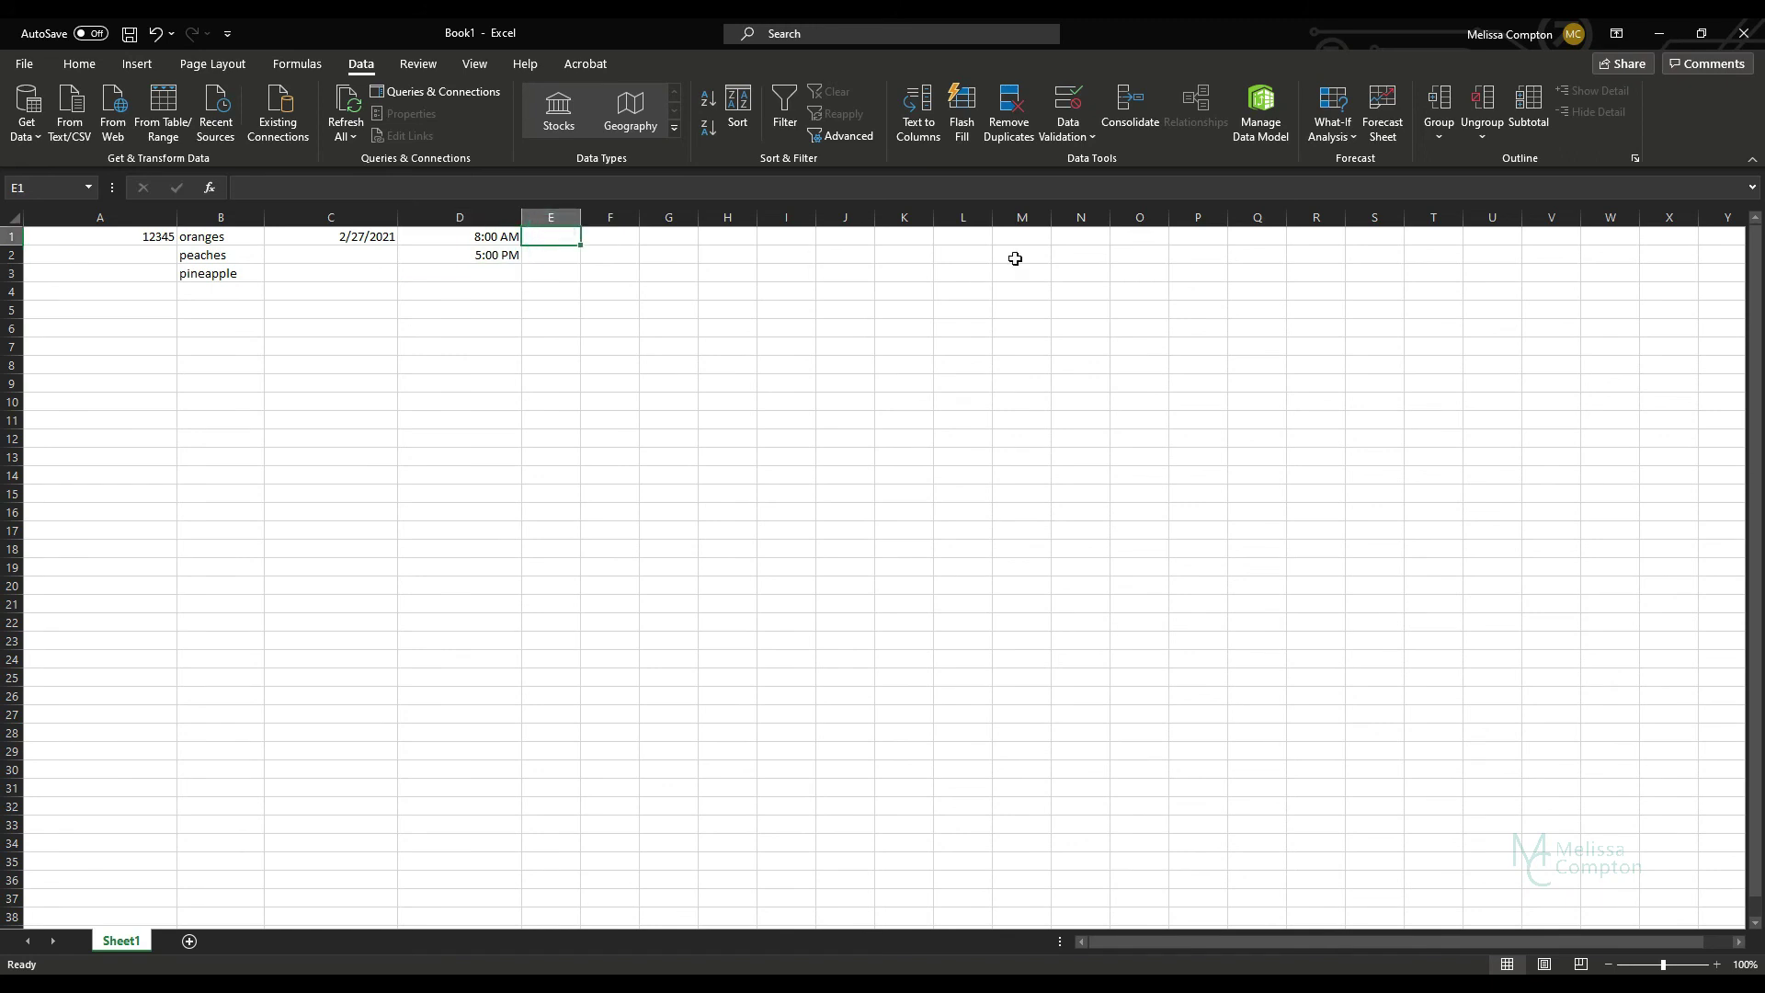
click(1081, 143)
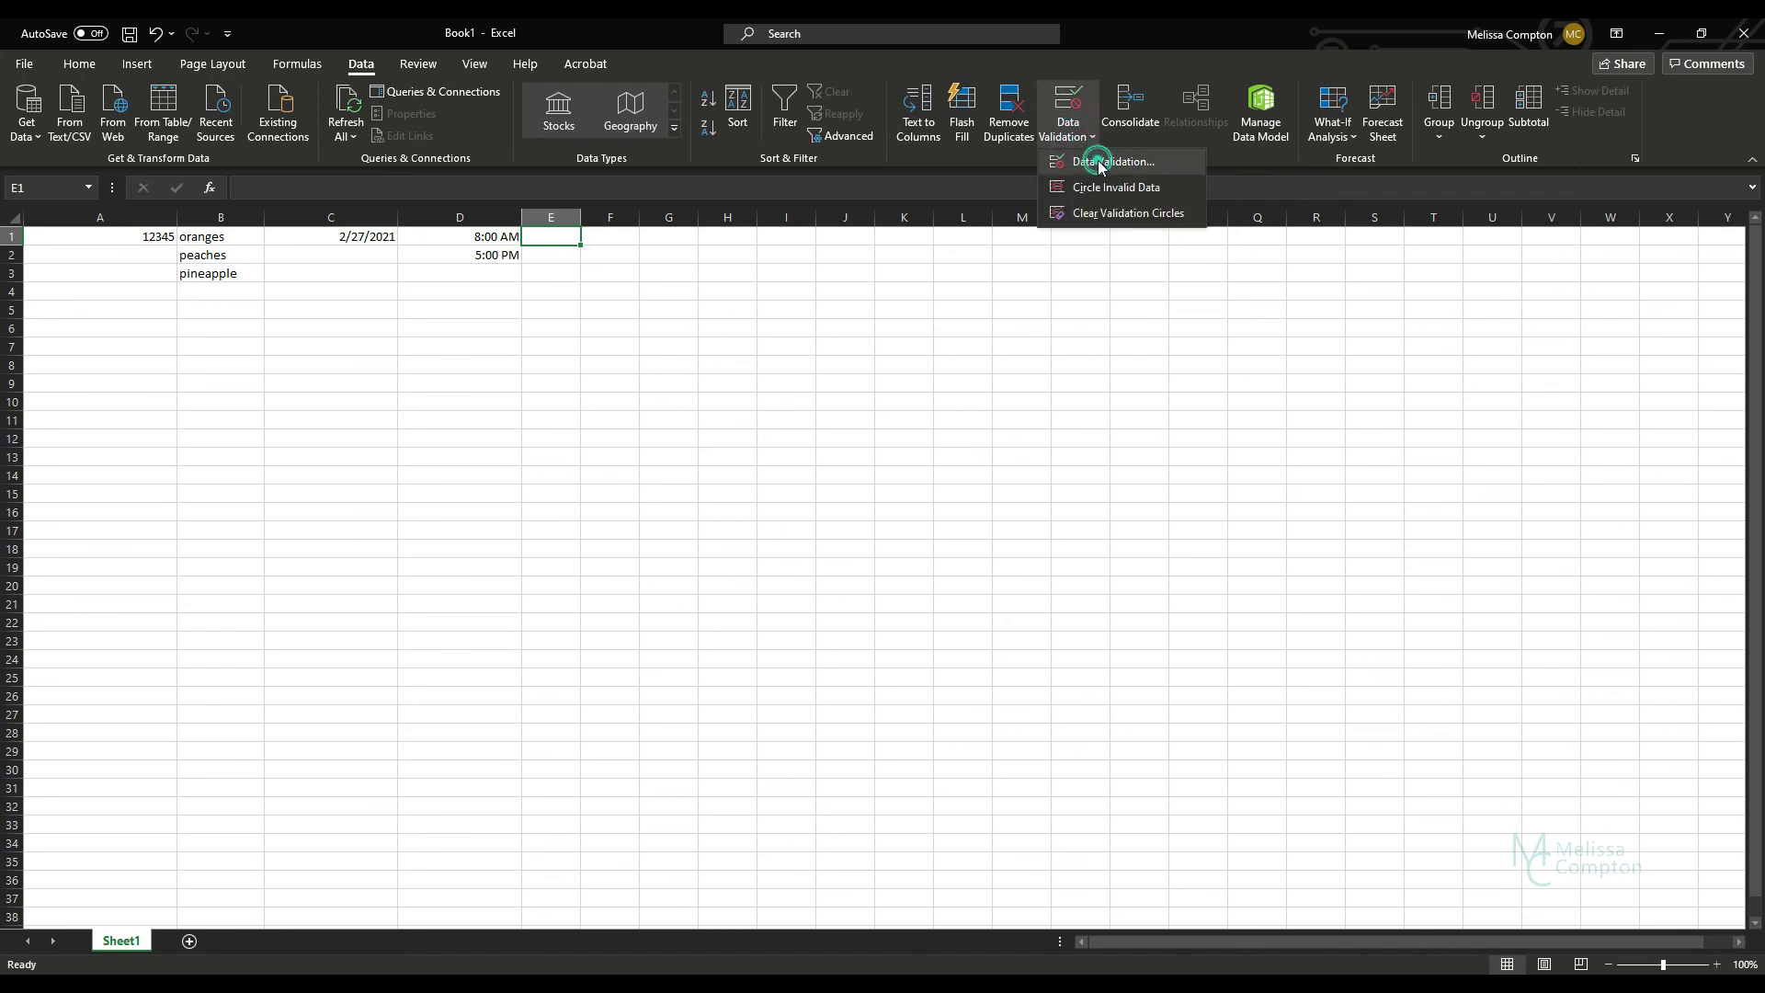
click(1100, 163)
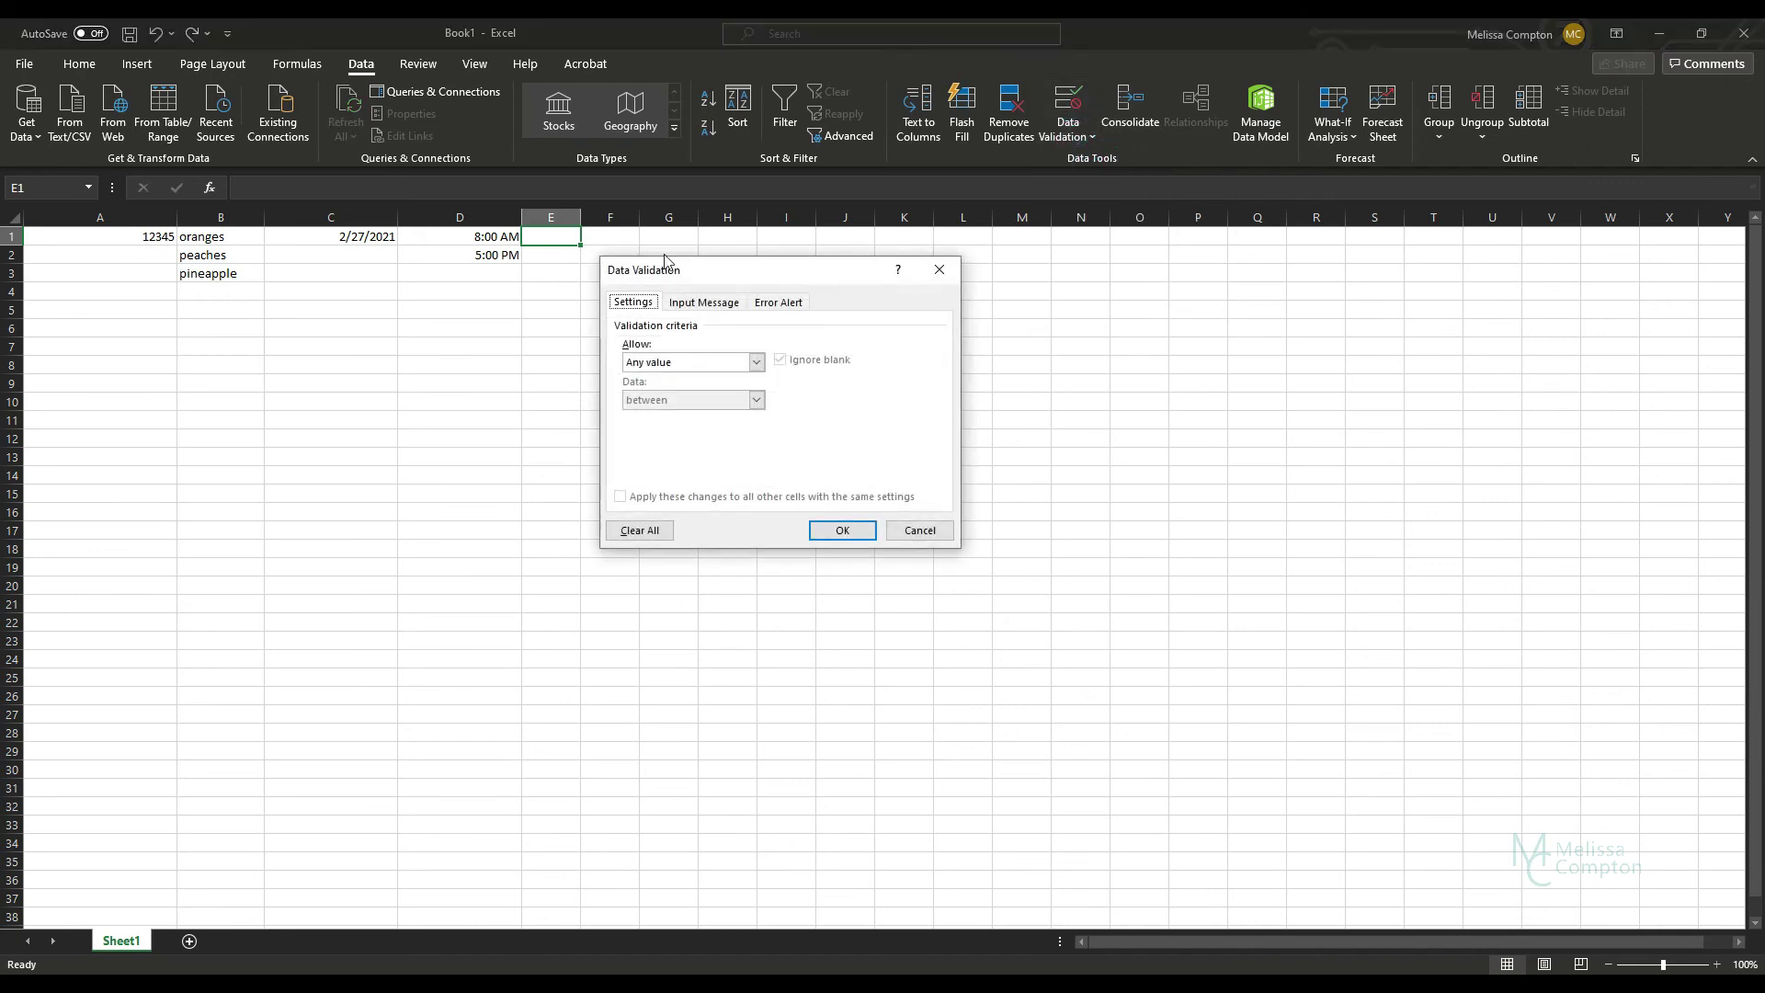
click(756, 363)
click(695, 393)
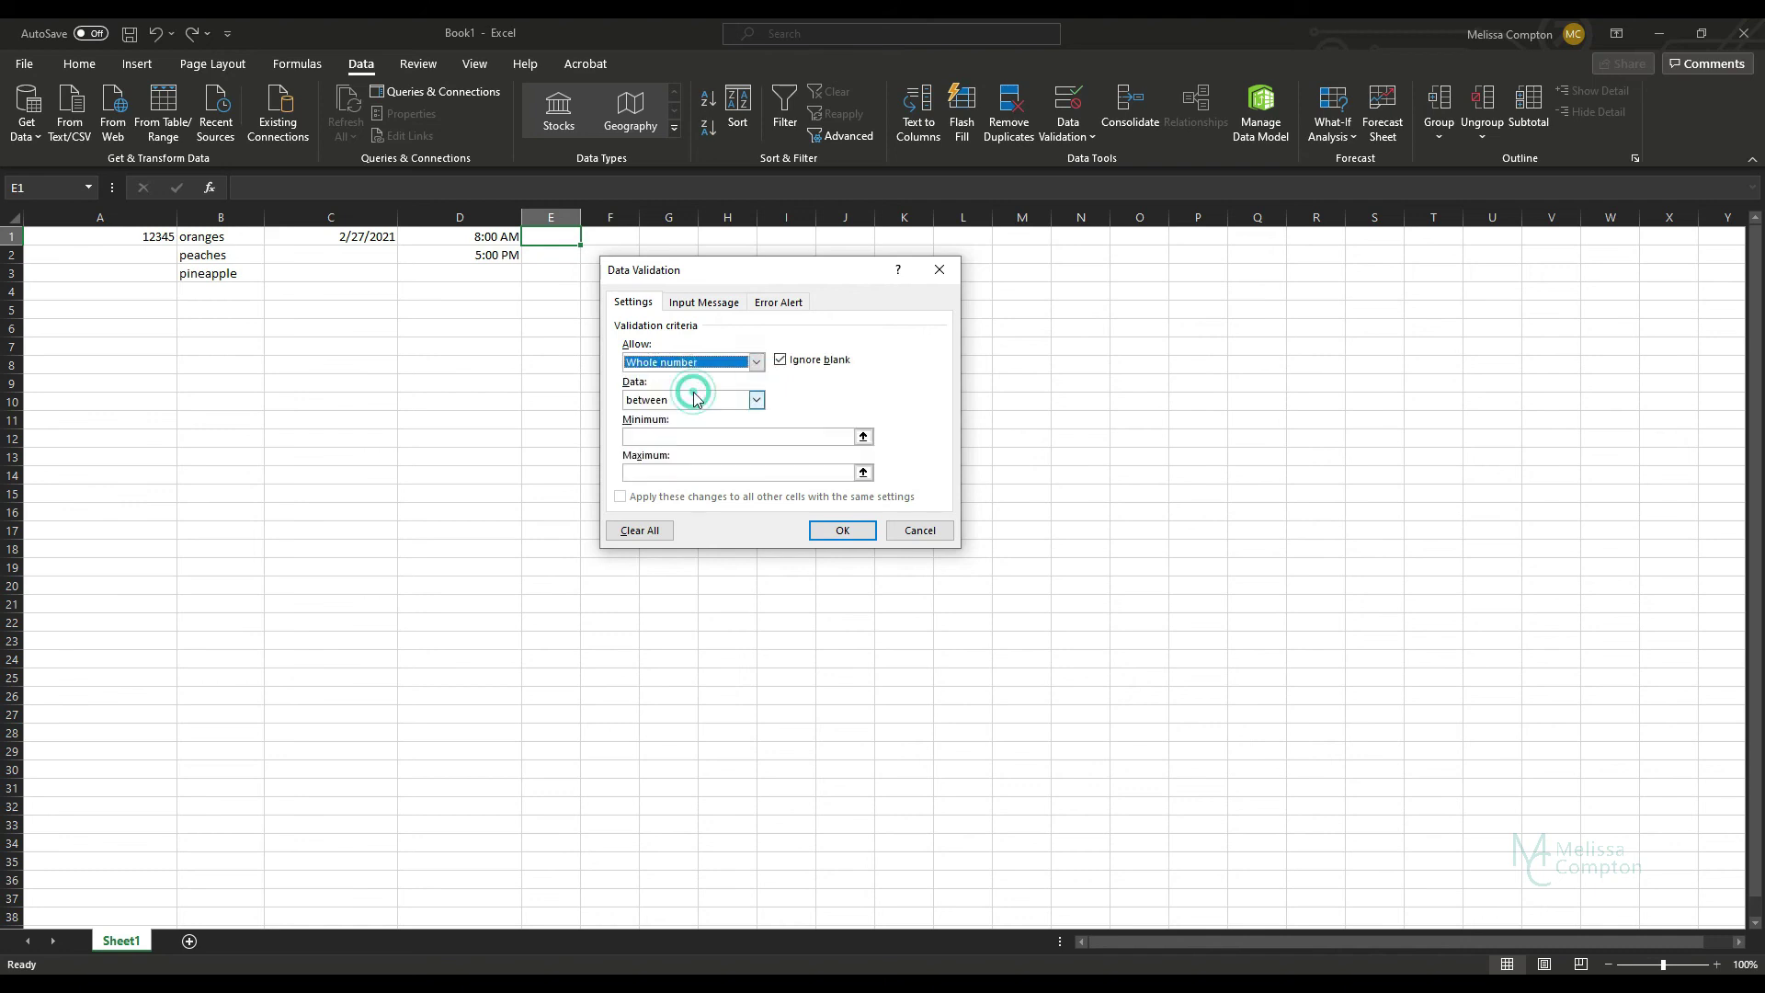
click(752, 406)
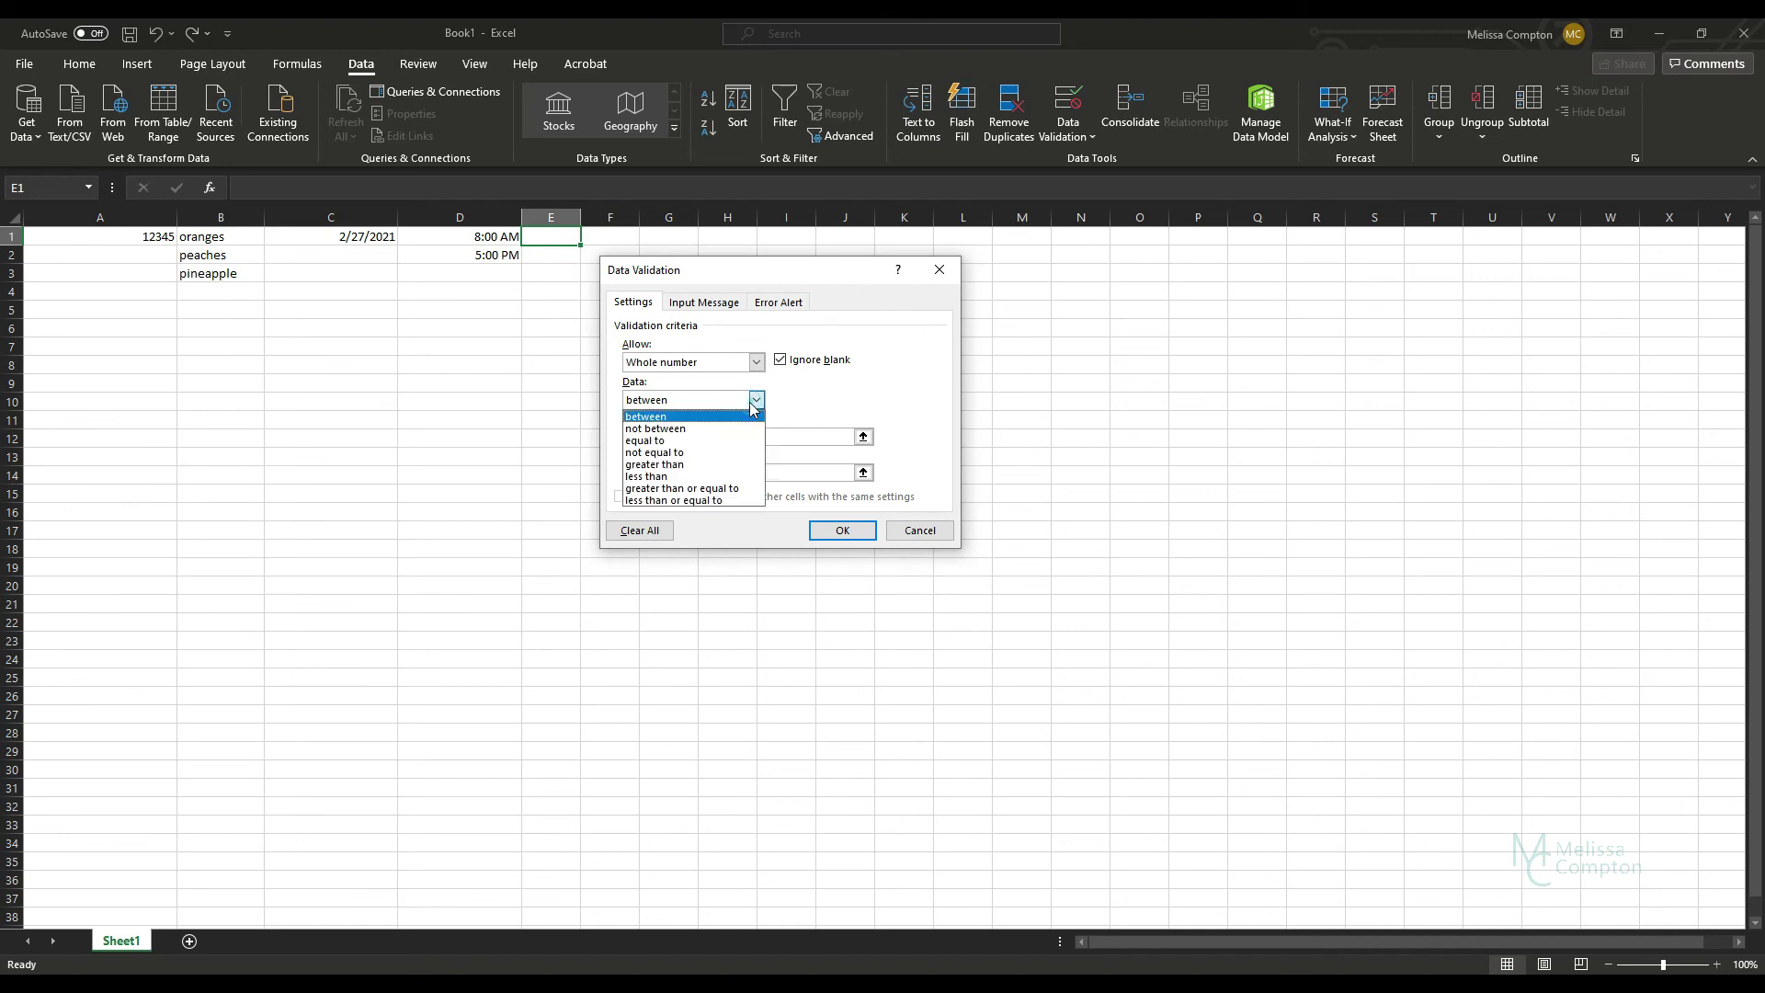
click(675, 416)
click(653, 436)
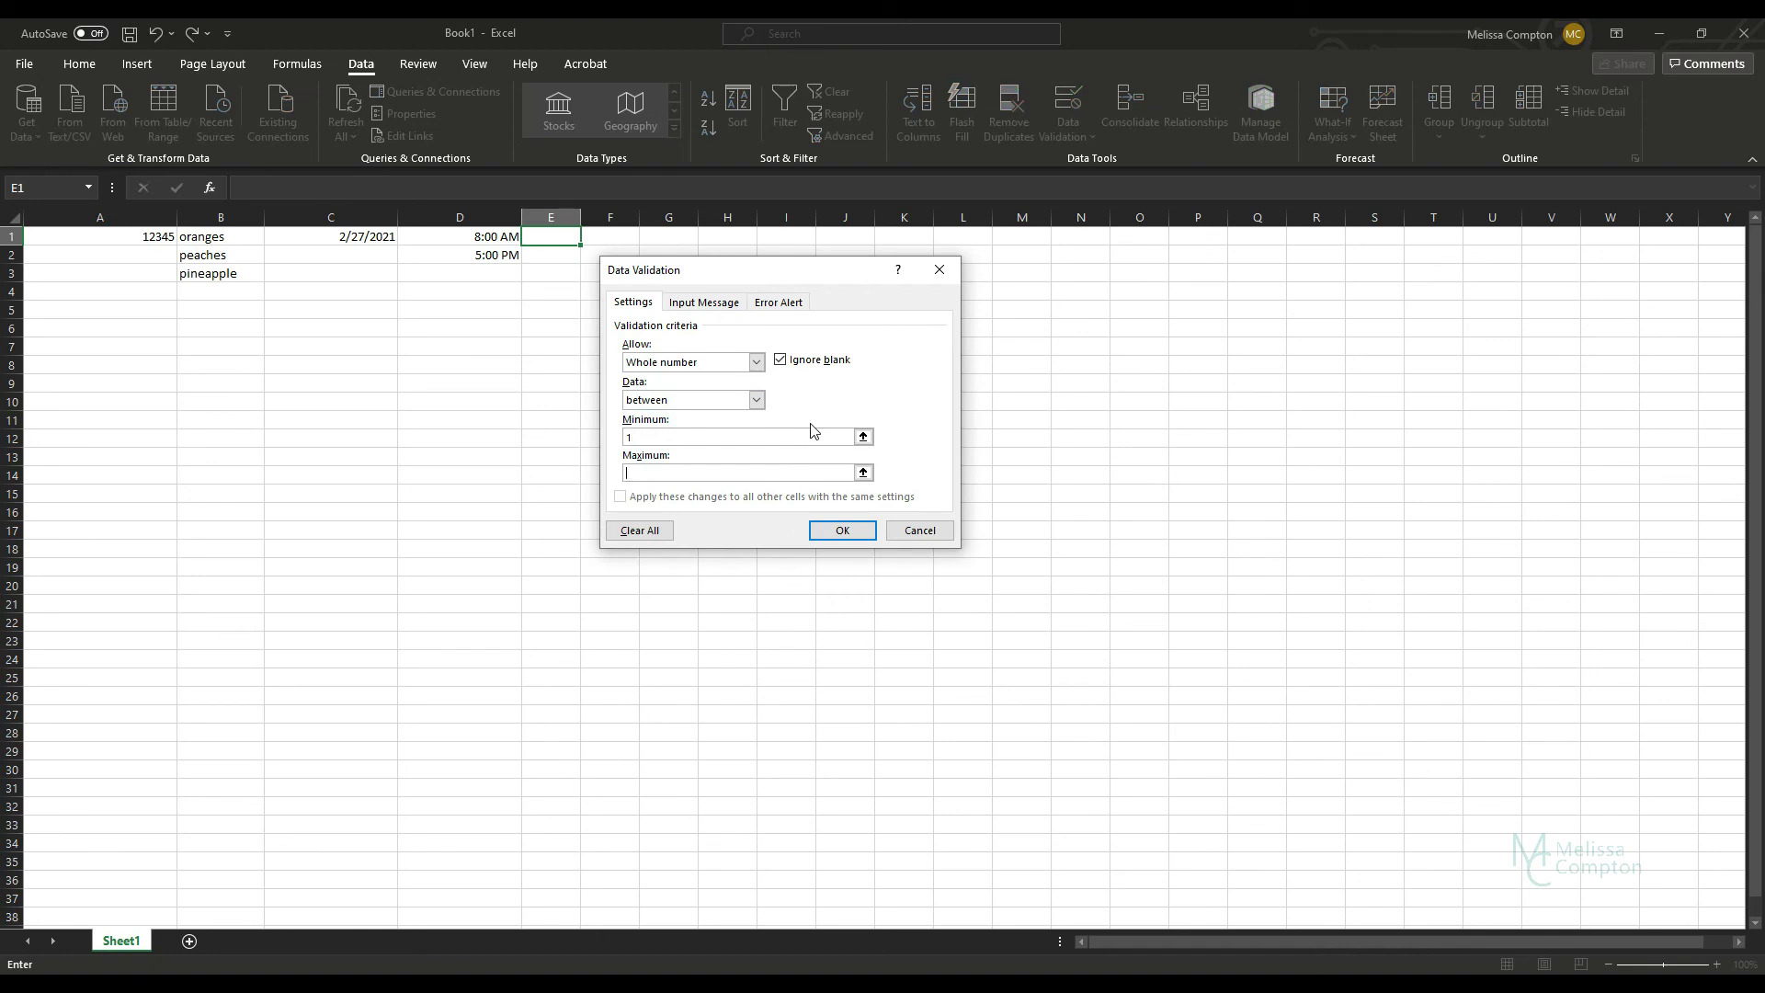
text(10)
Add a Stop error alert titled "Invalid number" with the message "Number must be between 1 and 10" and apply the rule
click(792, 300)
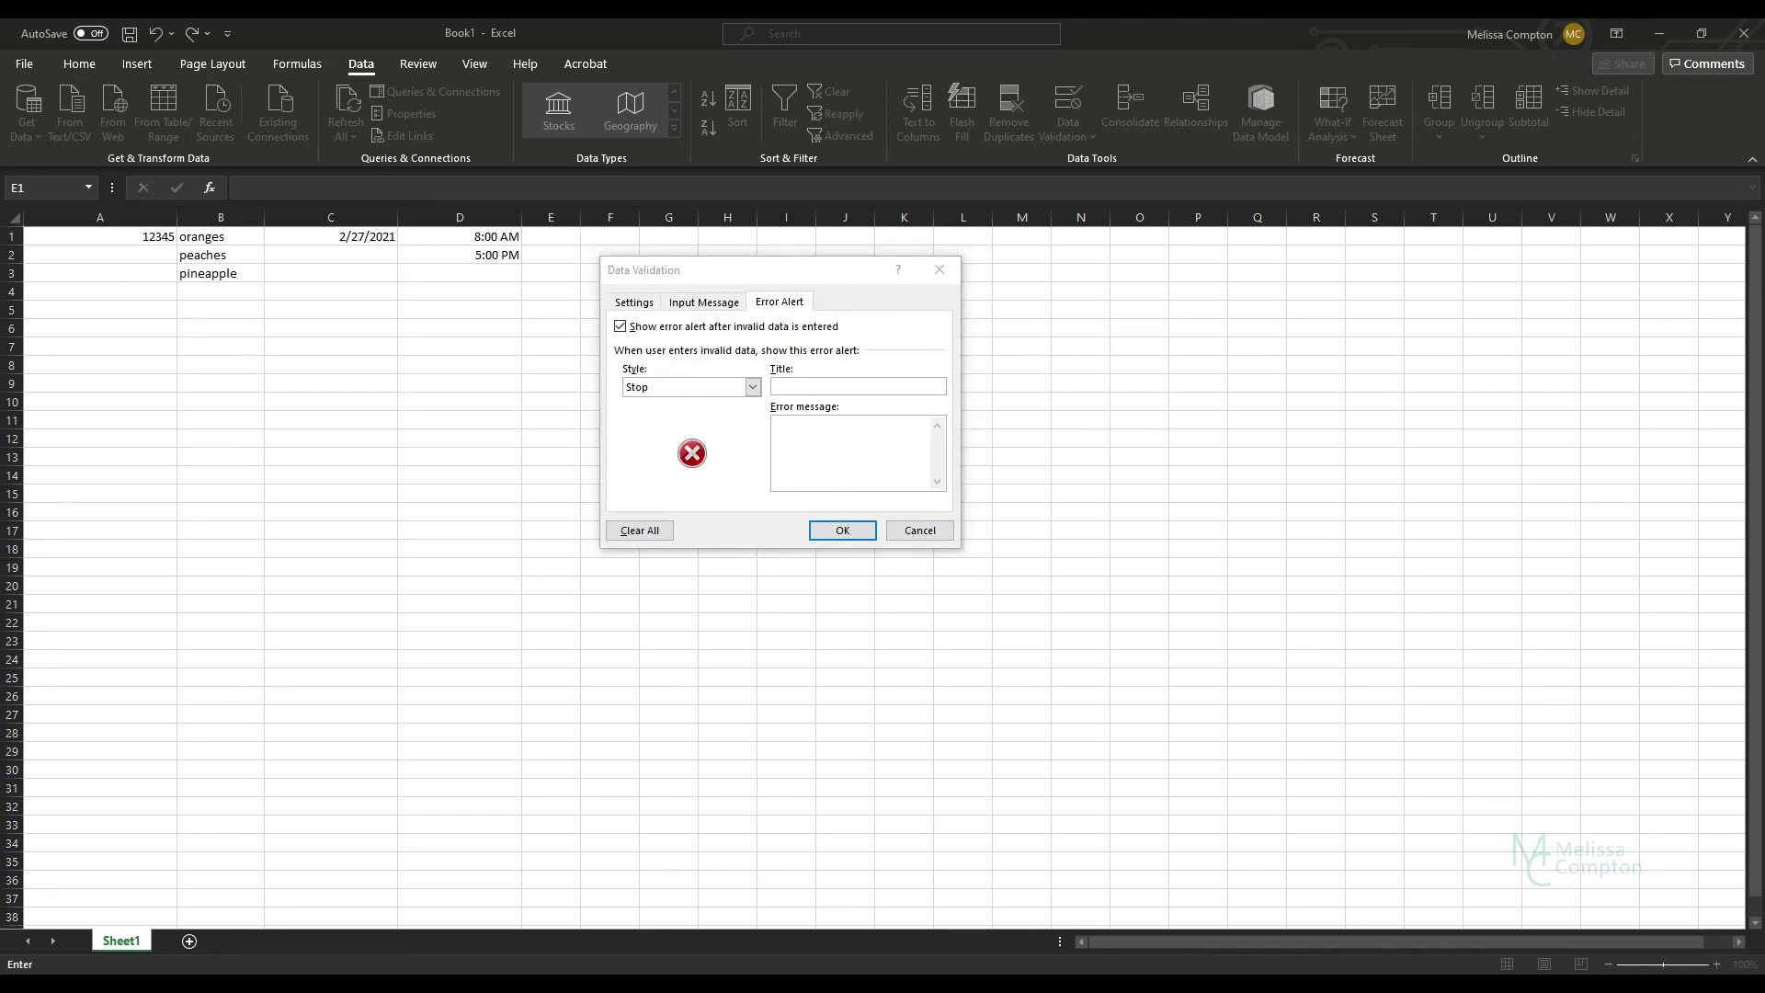
click(877, 381)
text(Invalid number)
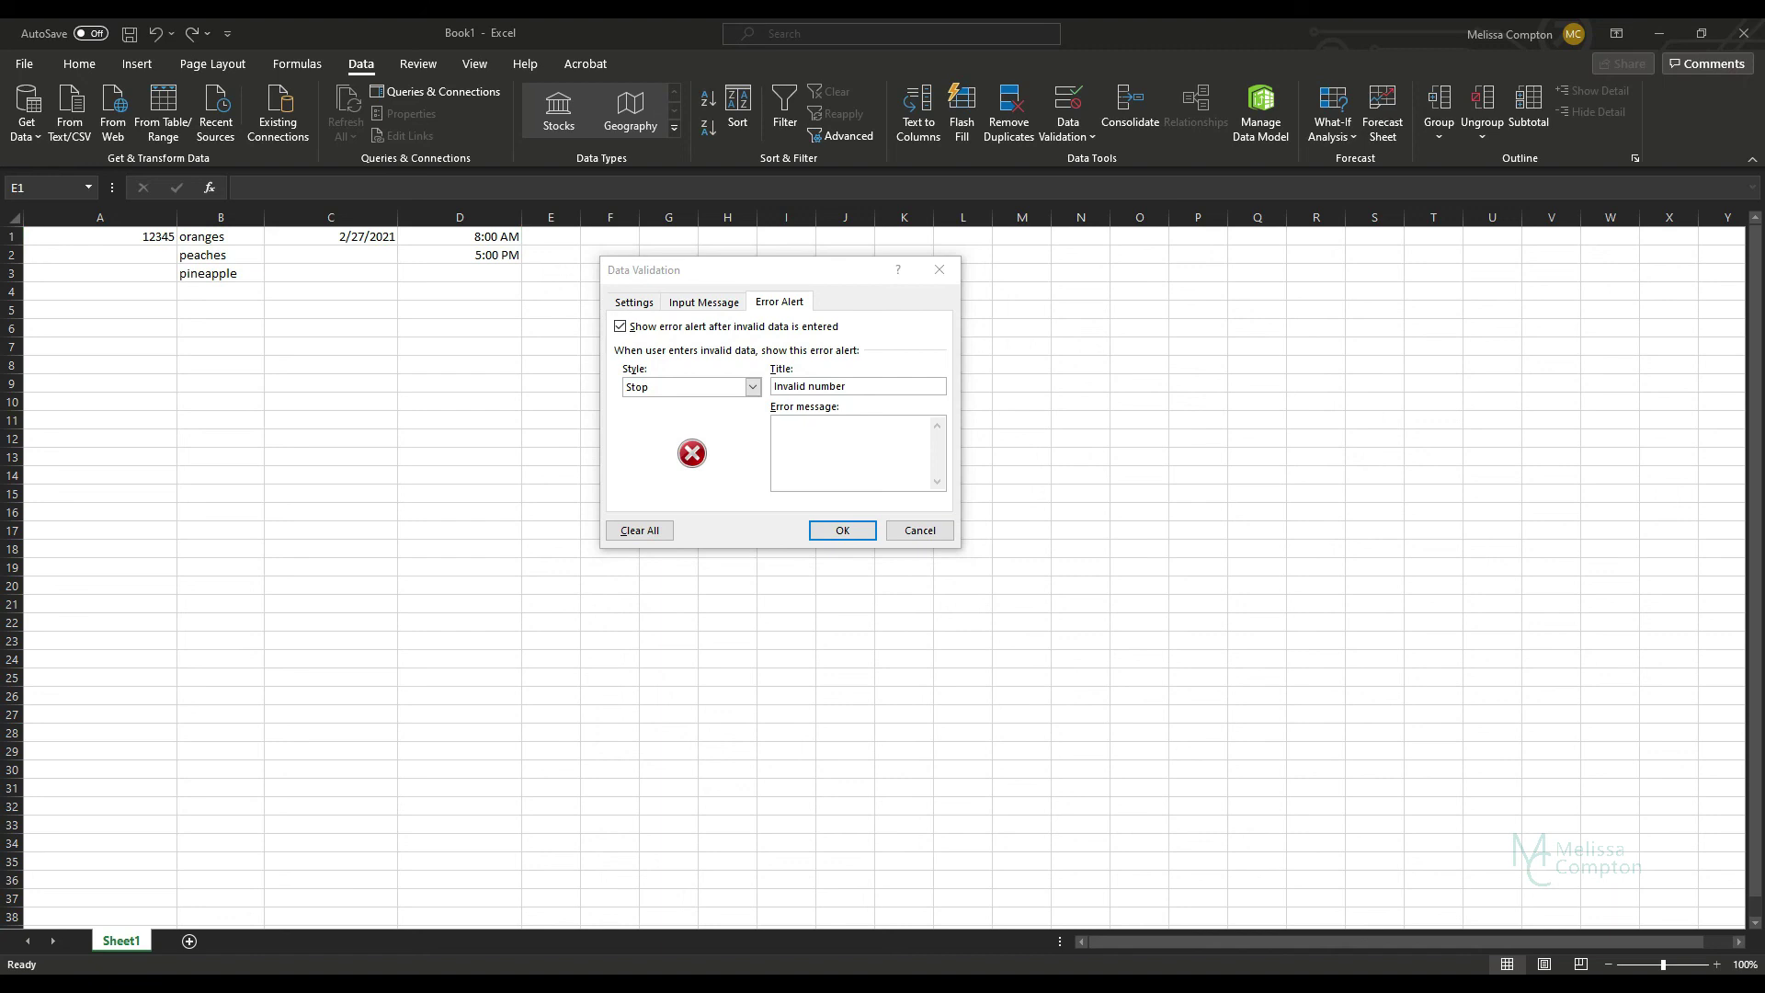
click(846, 435)
text(Number must be between 1 and 10)
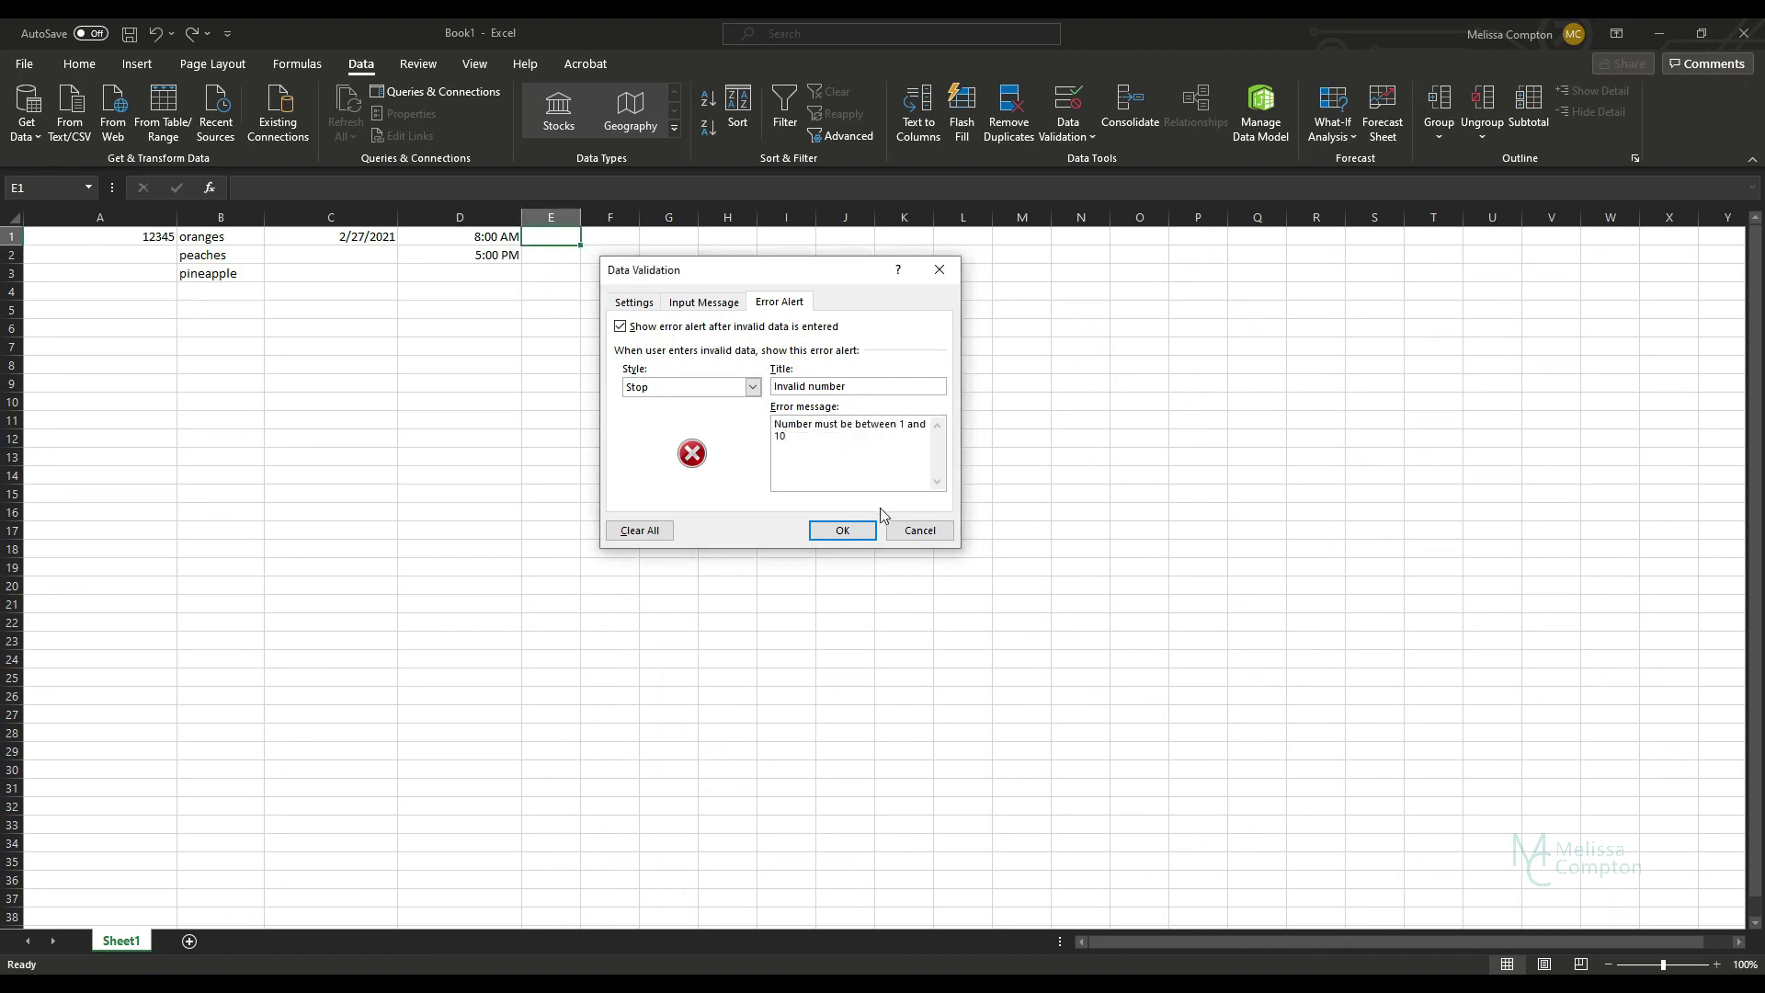
click(838, 531)
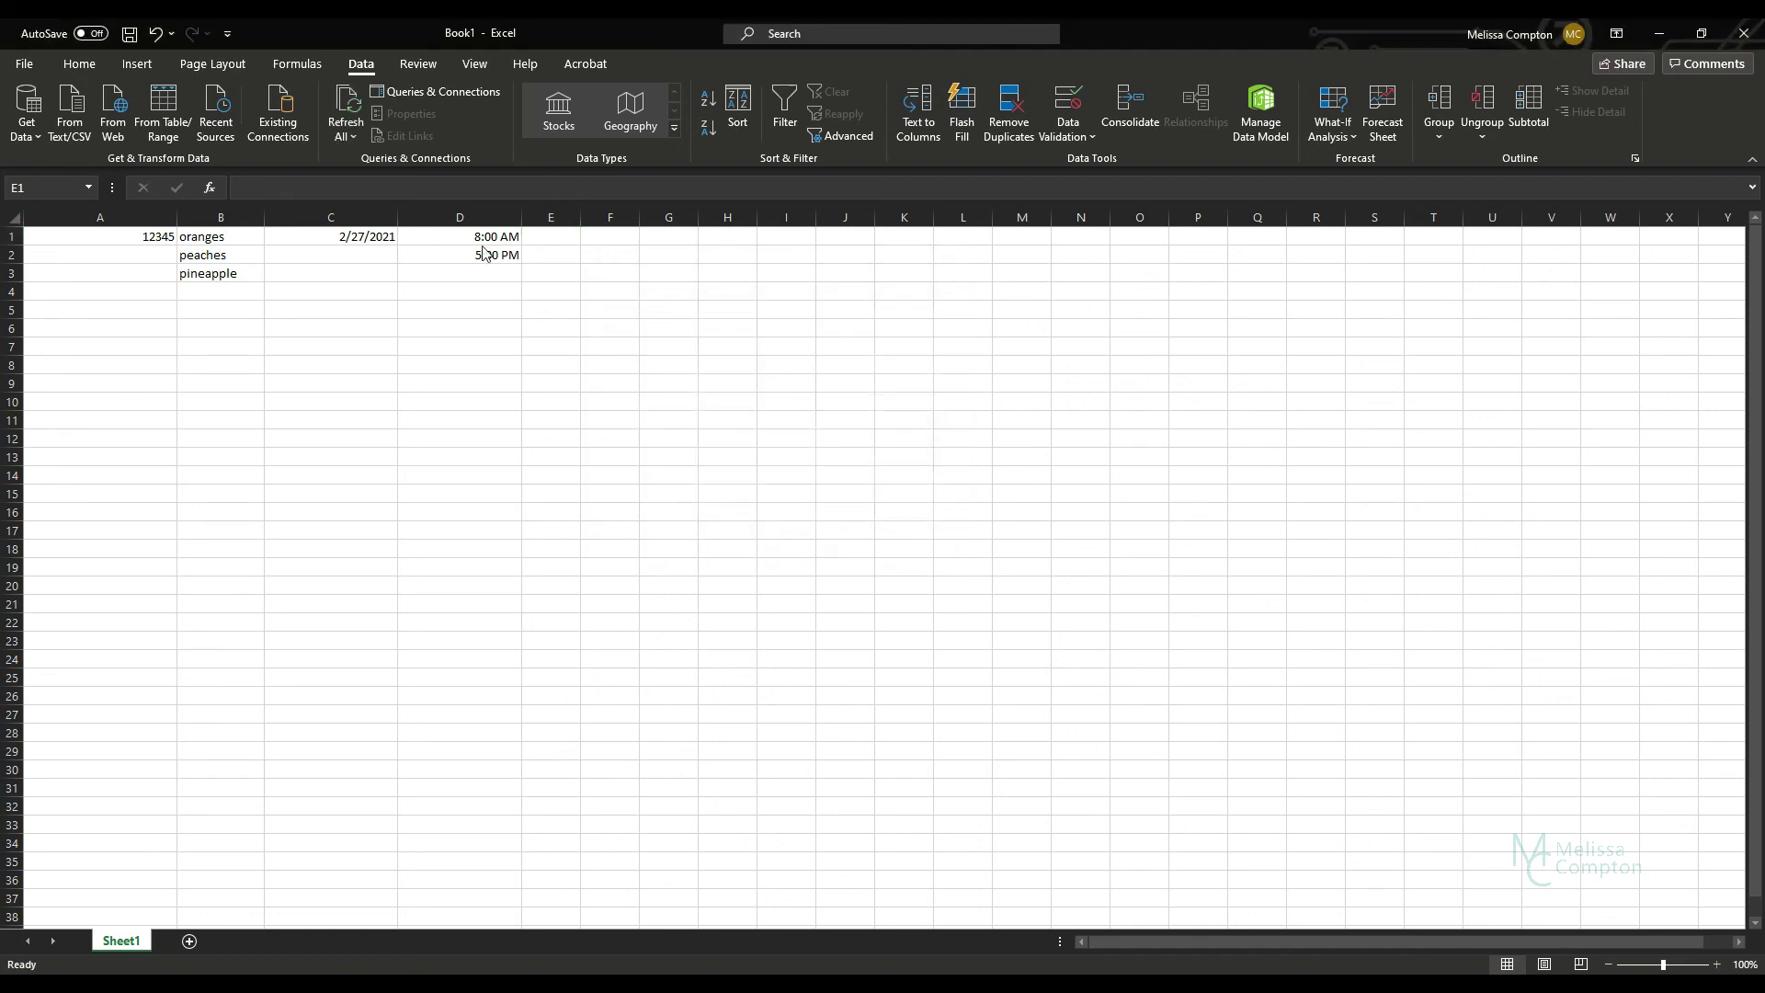
Fill cell E1's whole-number validation down through cell E11 and widen column E to roughly three times its width
click(572, 242)
drag(583, 247, 581, 428)
drag(581, 217, 691, 217)
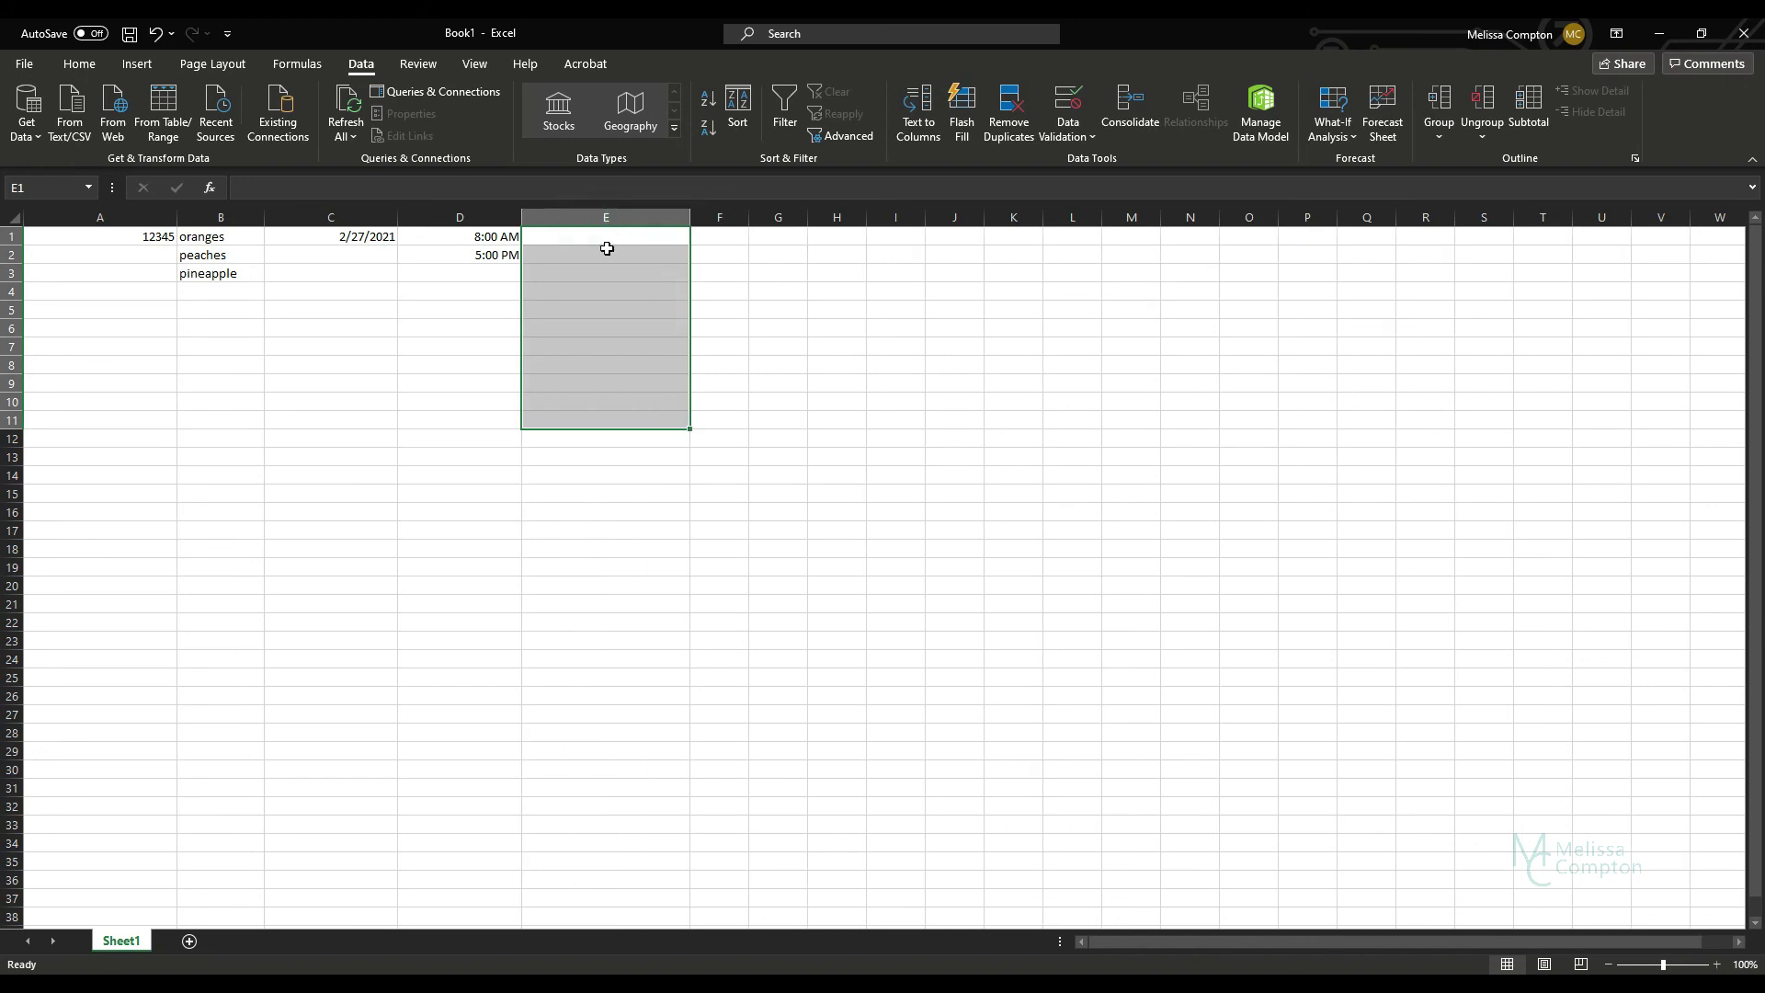
Enter 1 in cell E2, and try to enter 11 in cell E3, cancelling that second entry
click(606, 248)
text(1)
key(Return)
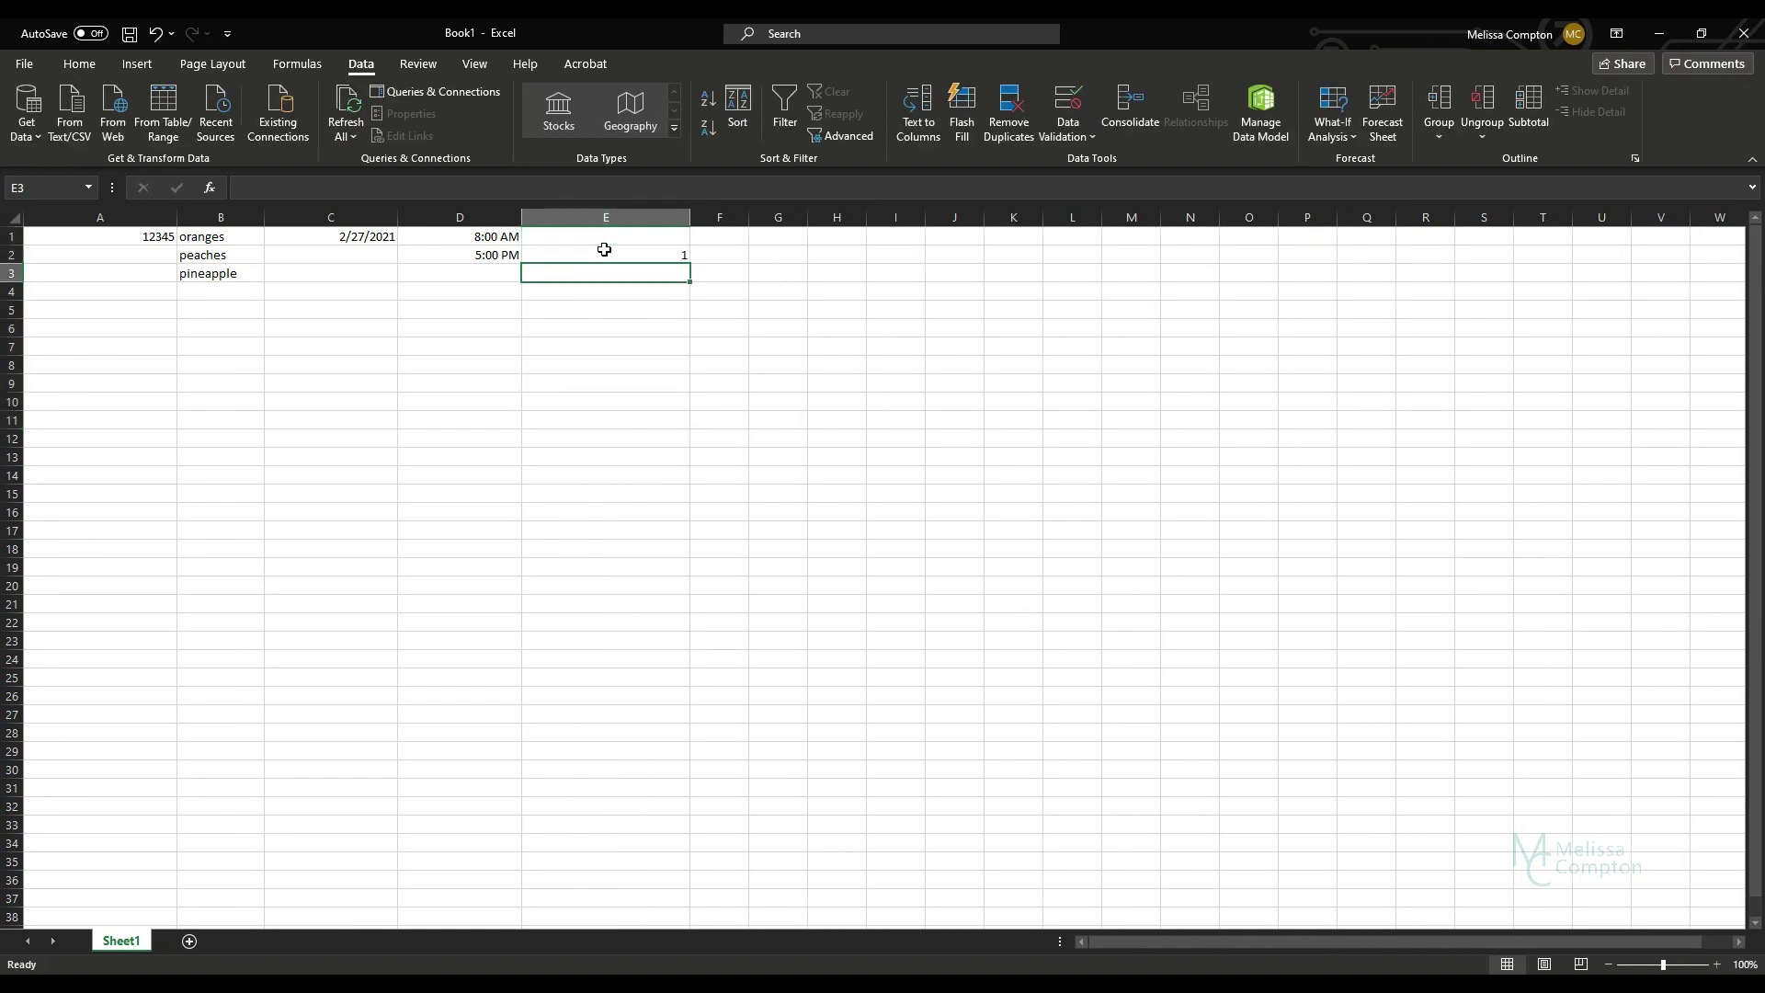
text(11)
key(Return)
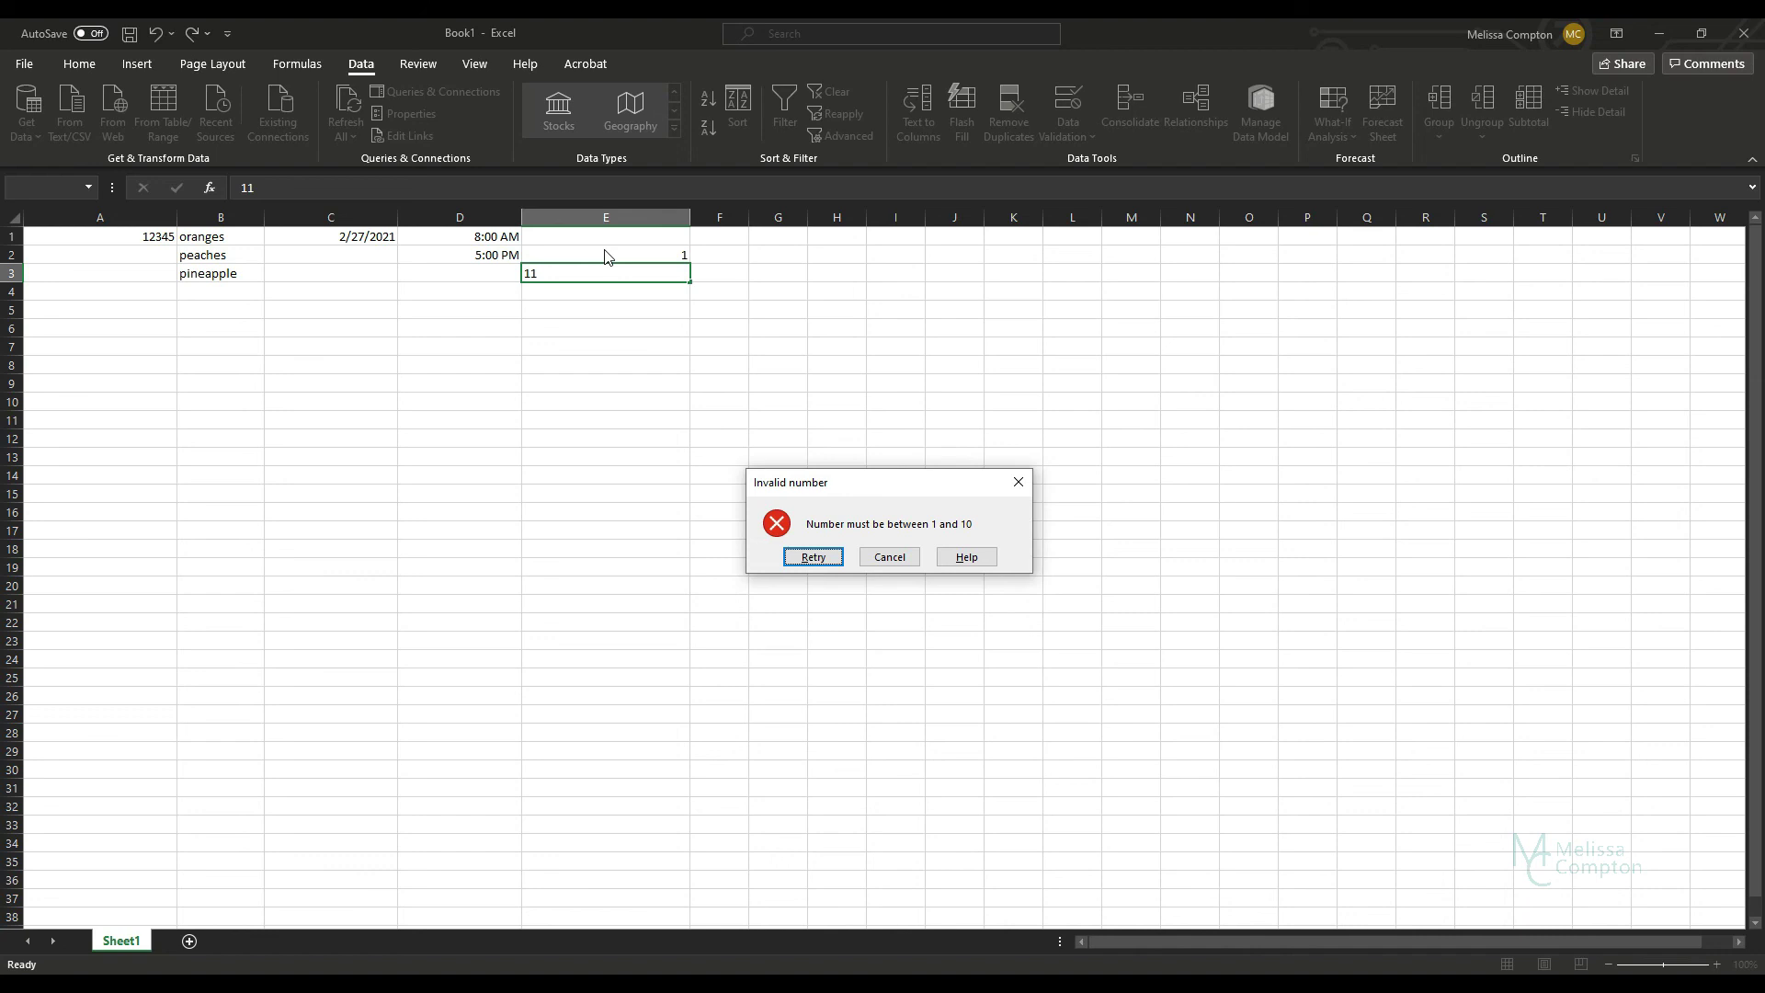
click(888, 556)
Review cell E3's data validation criteria, the available comparison conditions and the error alert settings
click(1084, 145)
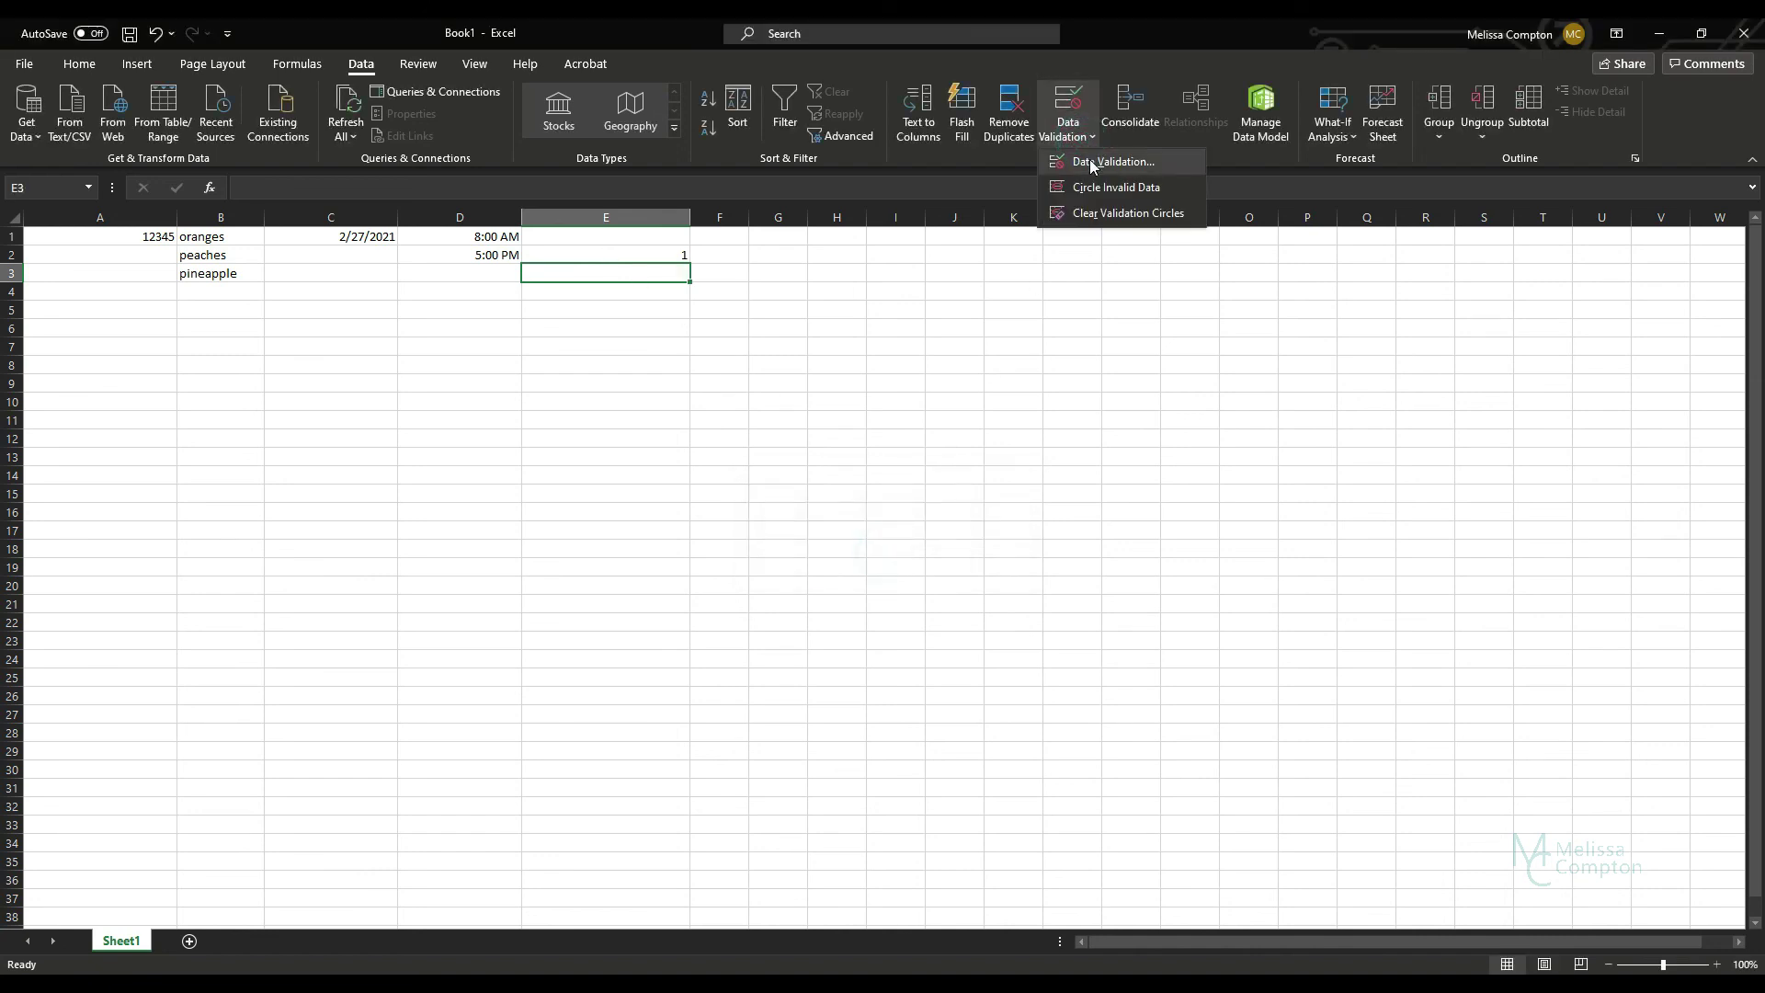
click(1089, 160)
click(634, 302)
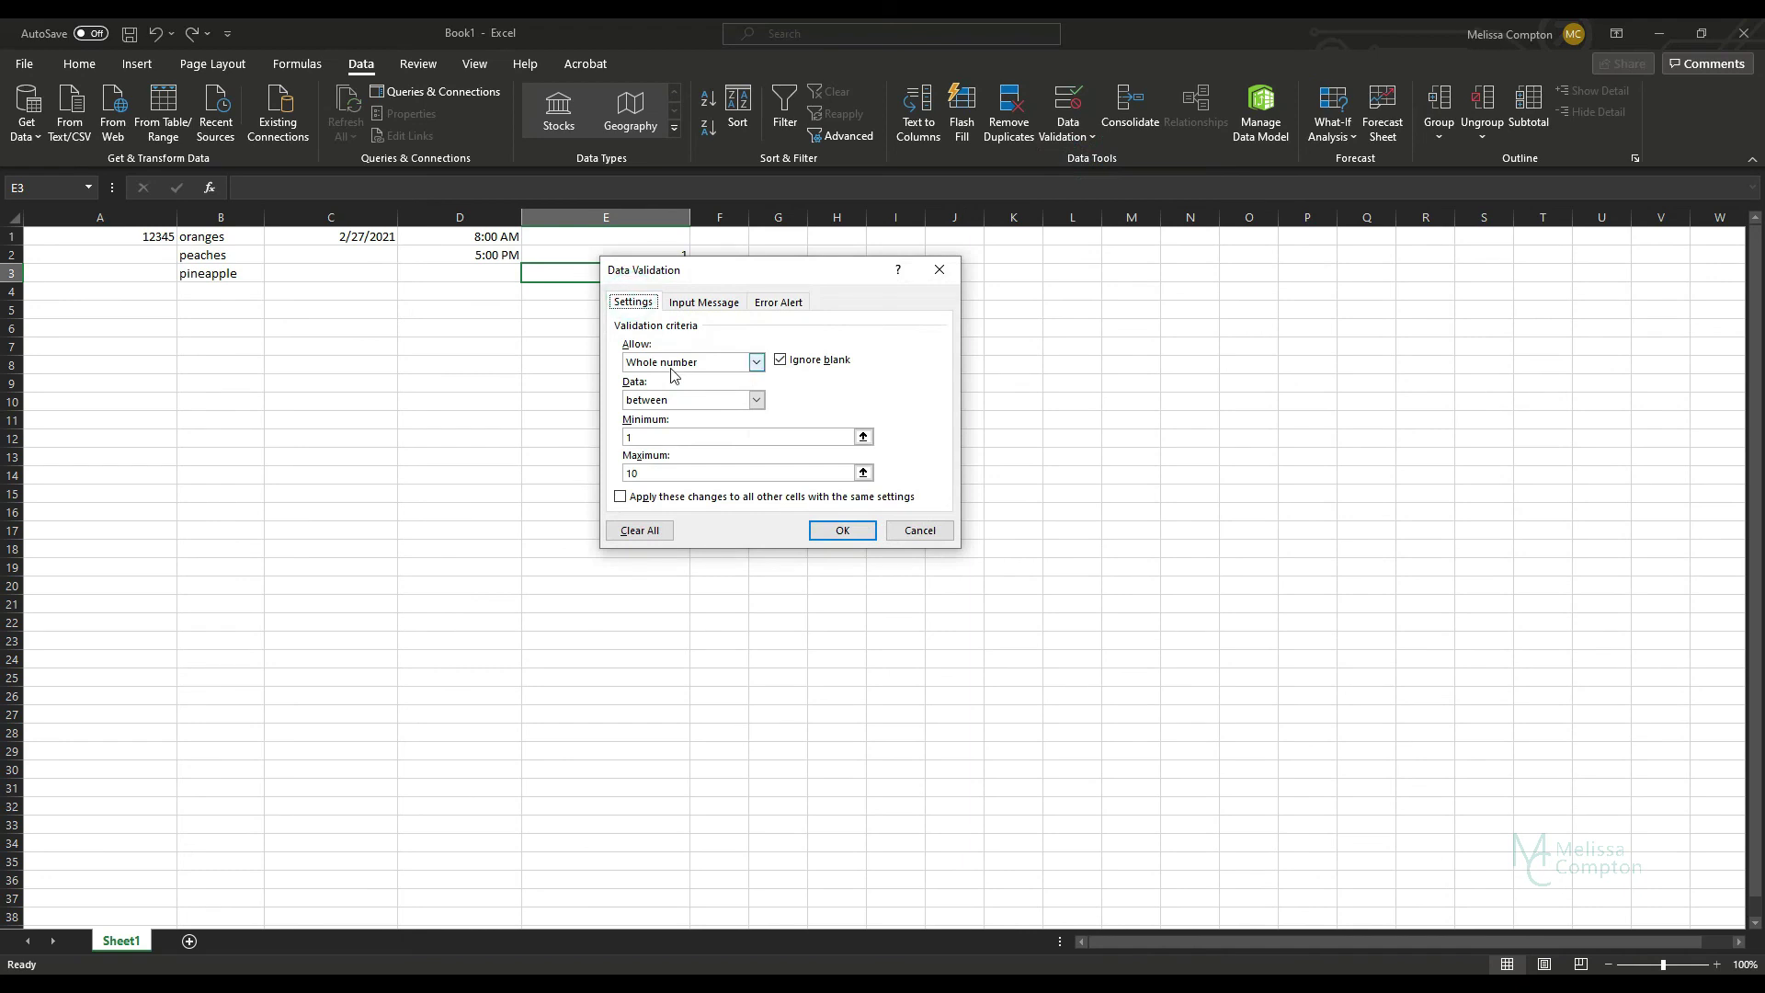
click(756, 401)
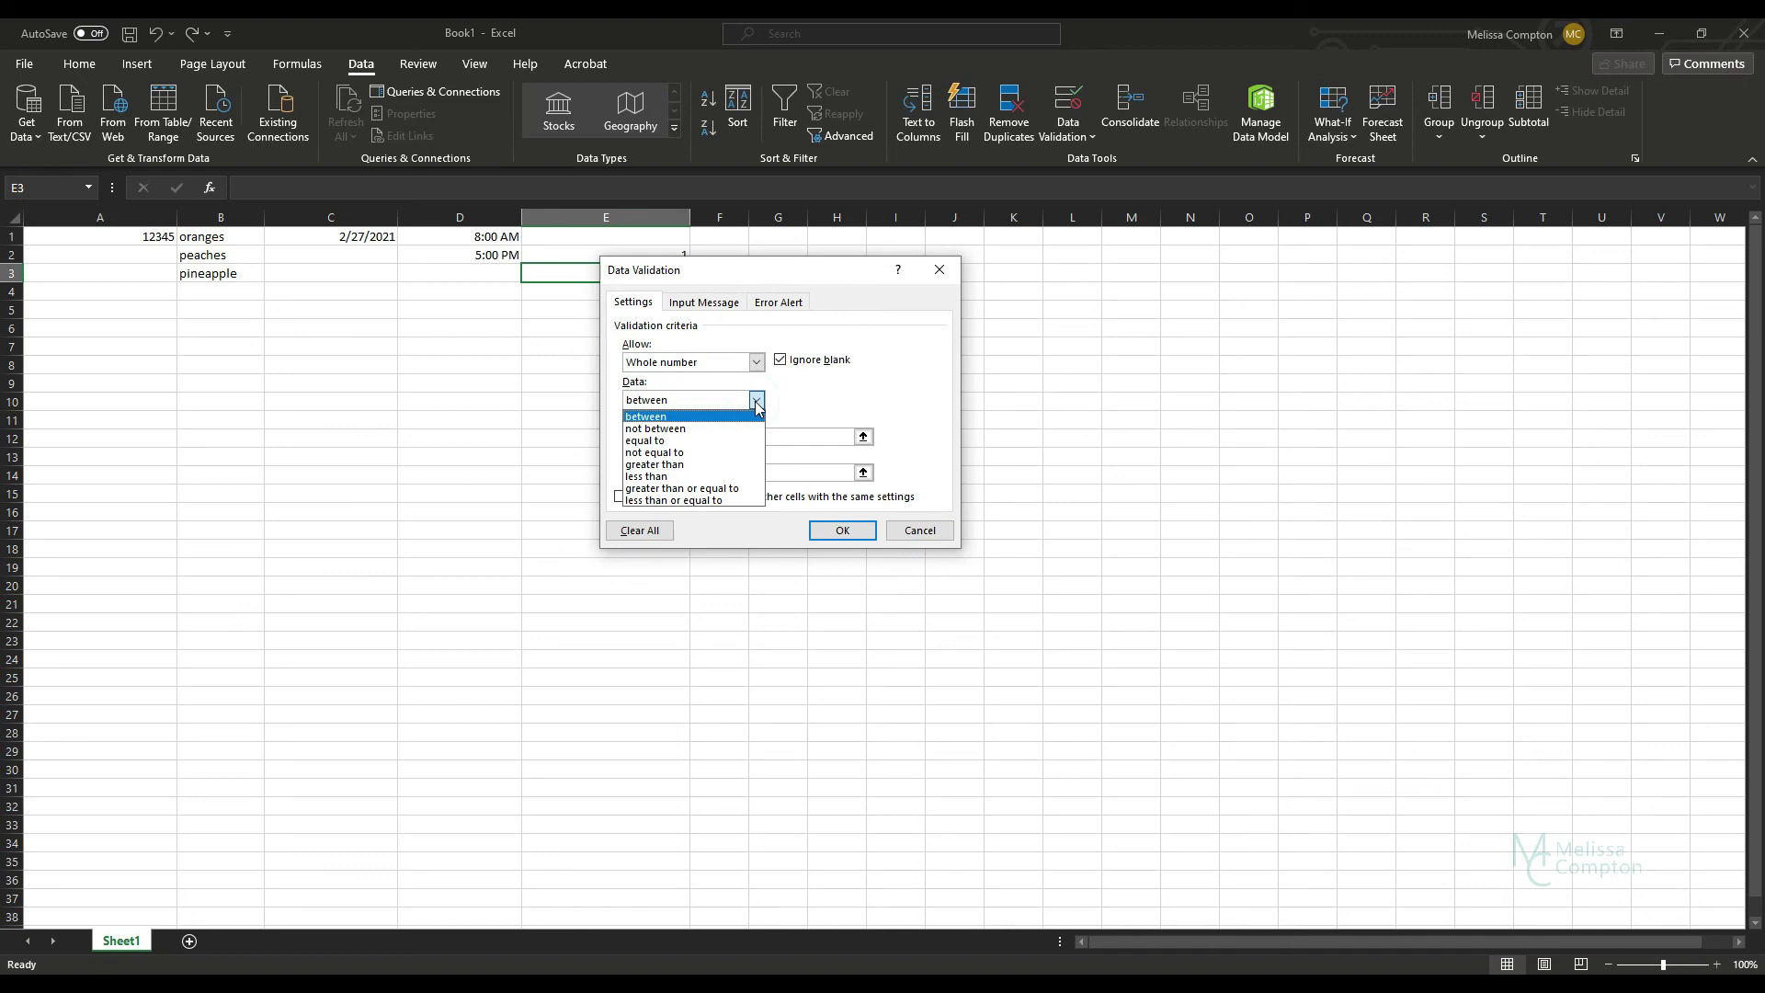
click(787, 303)
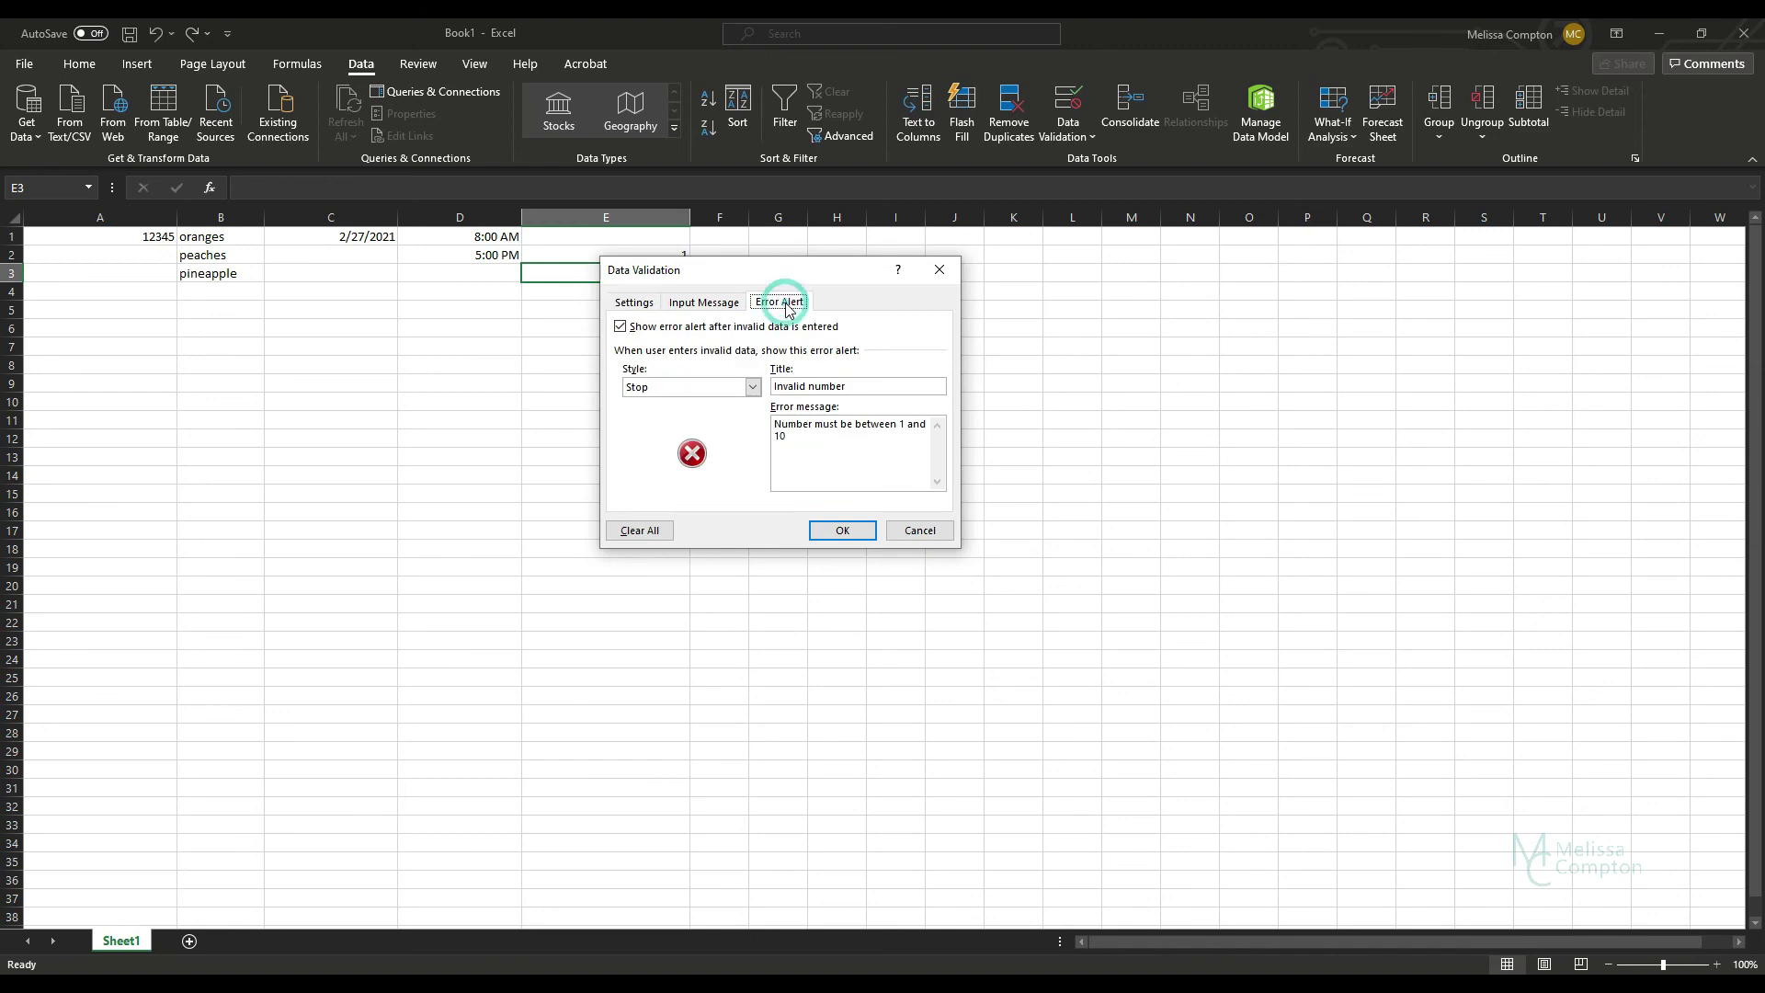